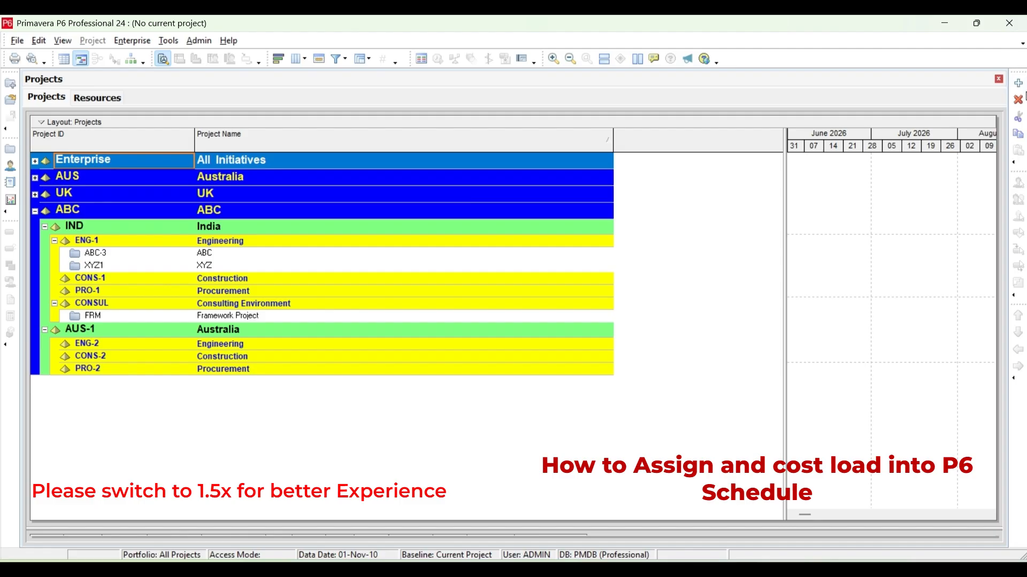
Add a new project under the Engineering (ENG-1) node of India in the ABC structure.
click(256, 251)
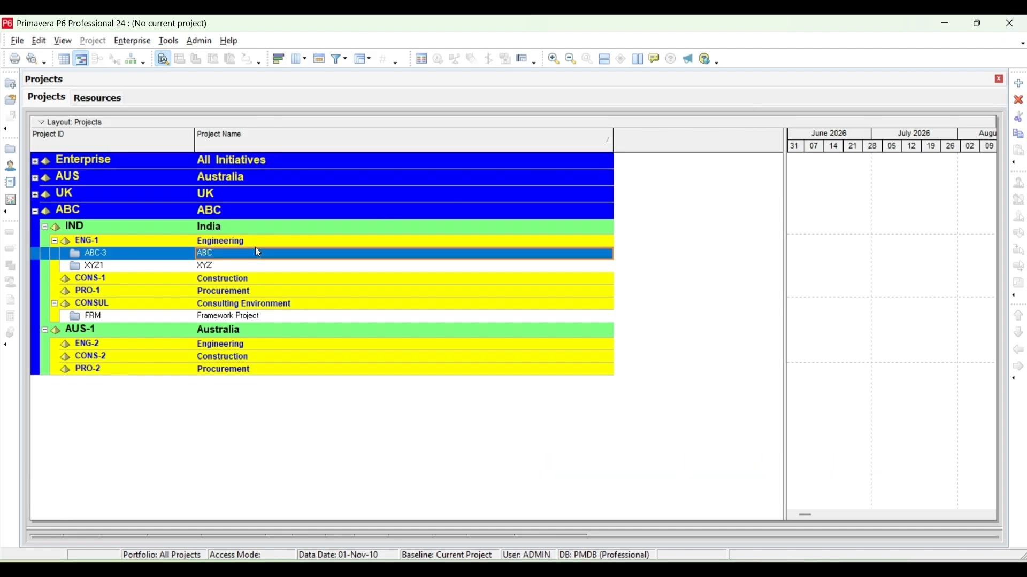
click(260, 241)
click(1020, 82)
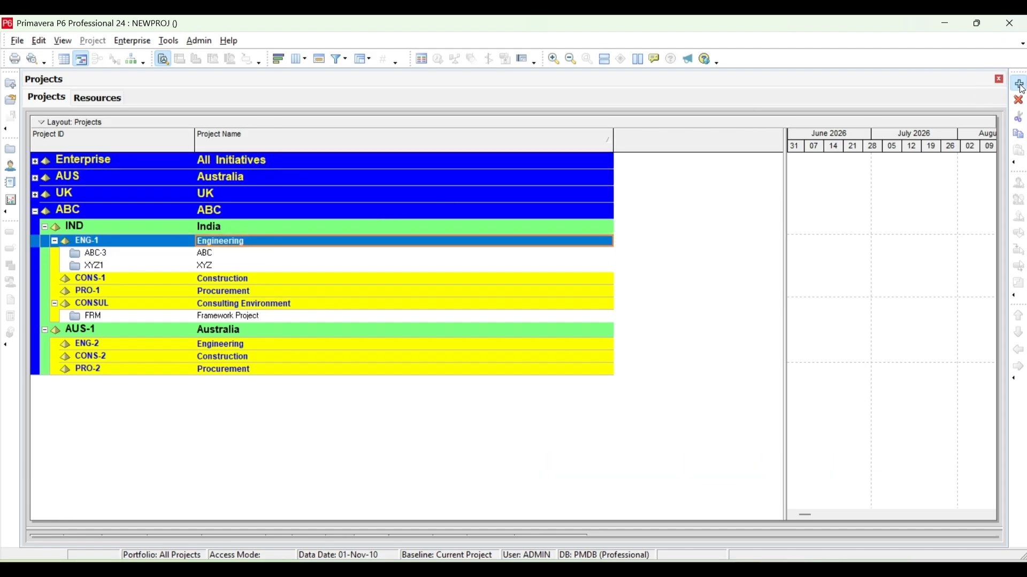
click(651, 413)
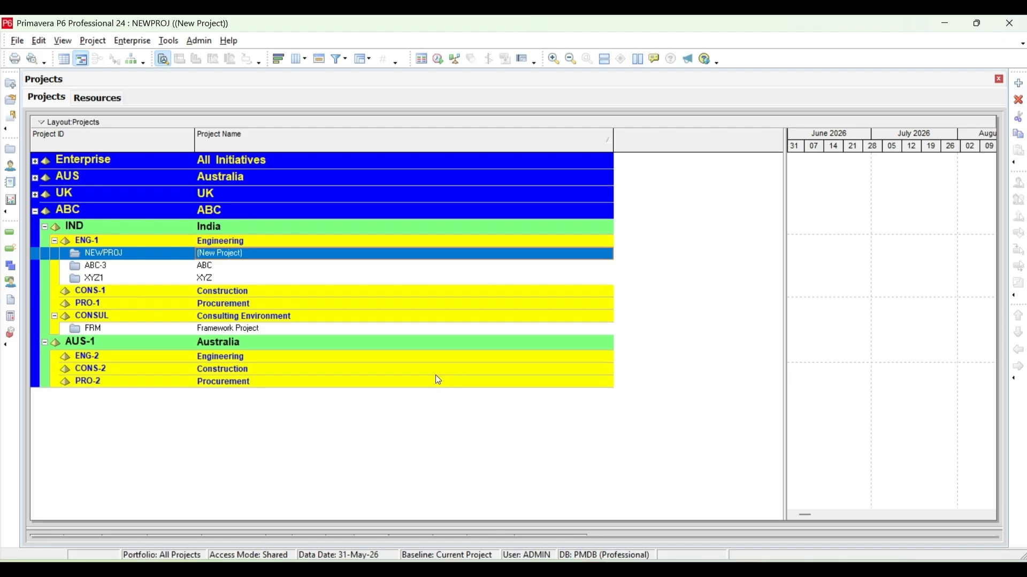
Name the new project "Tarrif Project".
click(250, 254)
drag(250, 254, 100, 255)
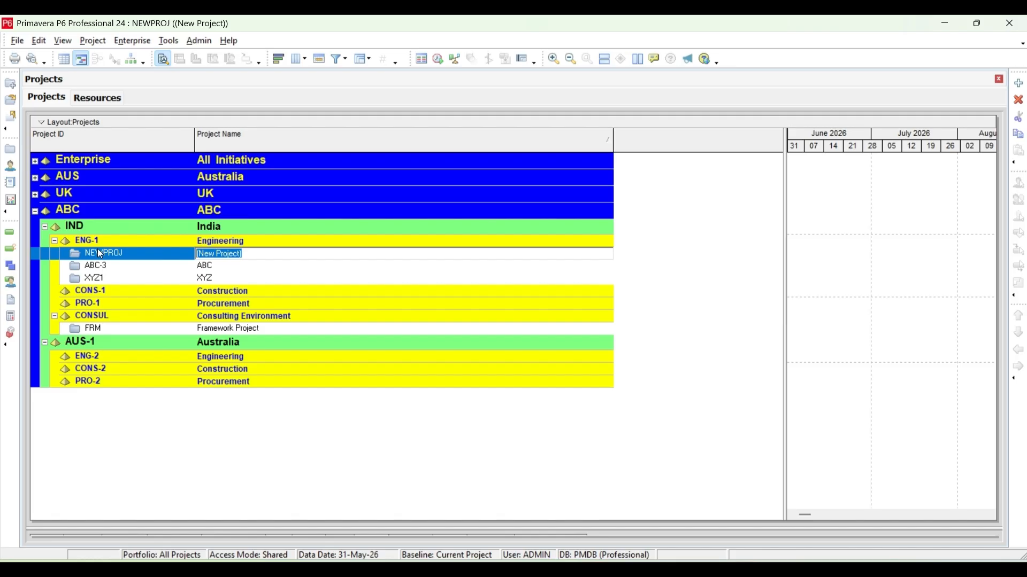
text(Tarrif Project)
key(Return)
Set the project ID of the Tarrif Project to TRF.
click(128, 270)
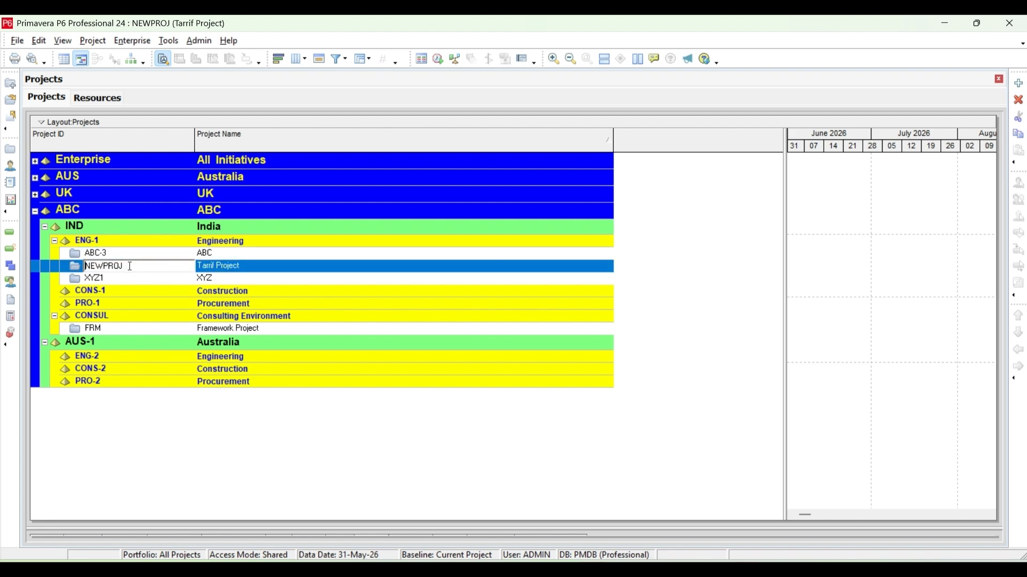
drag(128, 267, 55, 266)
text(TRF)
click(257, 263)
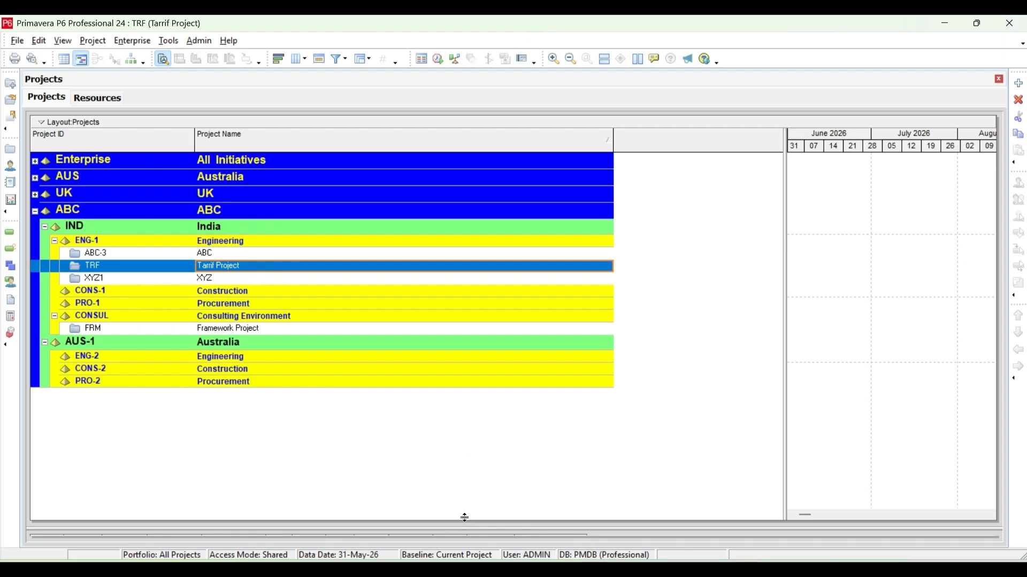
Show the project details and assign the global calendar ABC as the default for new activities.
drag(463, 537, 509, 374)
click(563, 437)
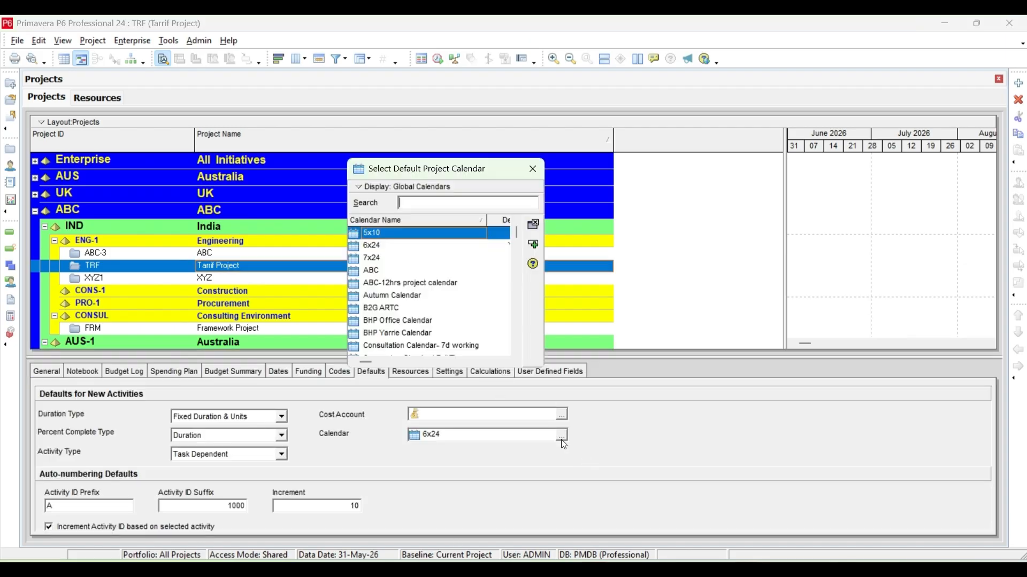
click(395, 270)
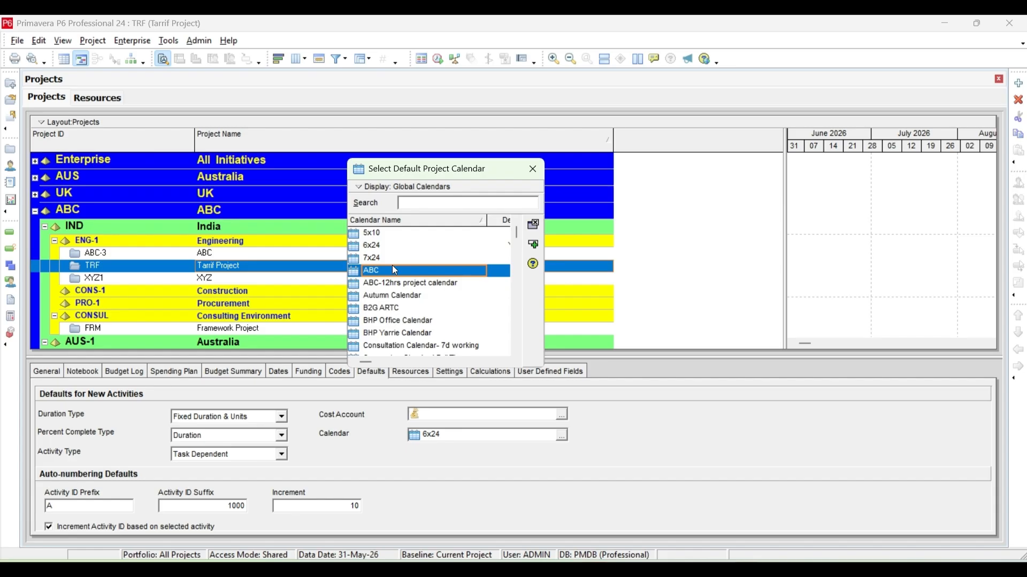
click(537, 246)
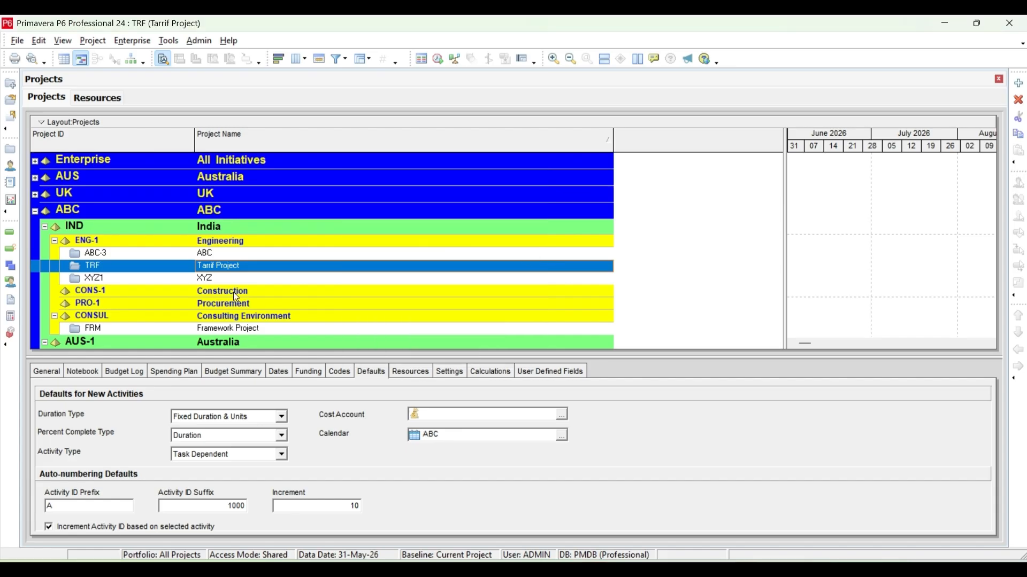
Open the Tarrif Project and bring up its work breakdown structure.
right_click(242, 265)
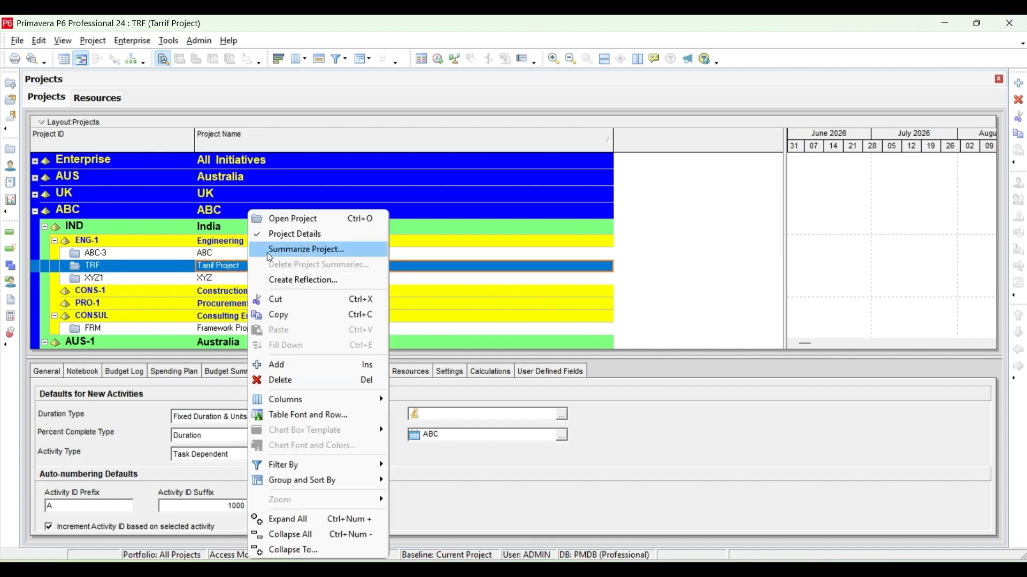
click(294, 220)
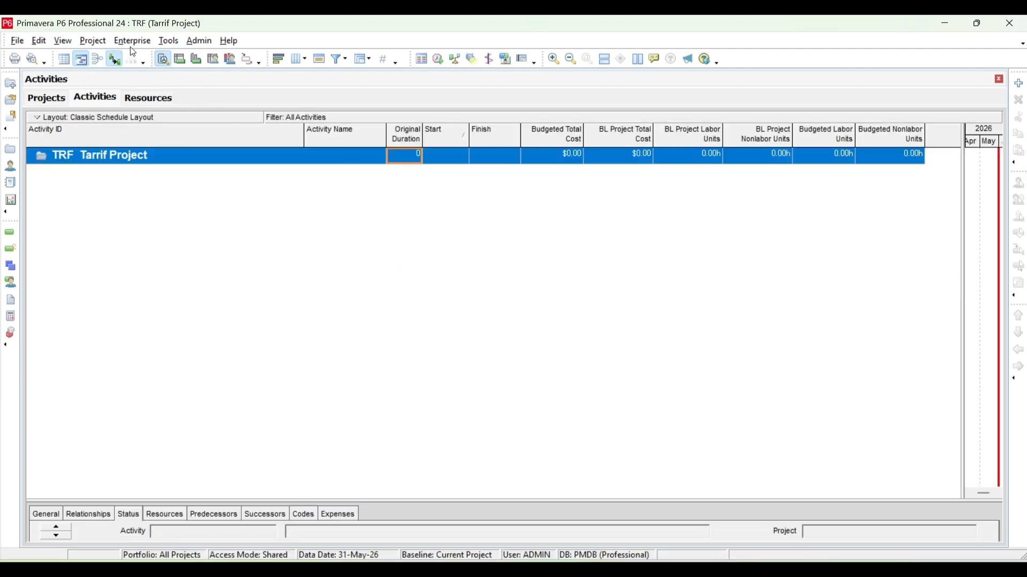
click(65, 42)
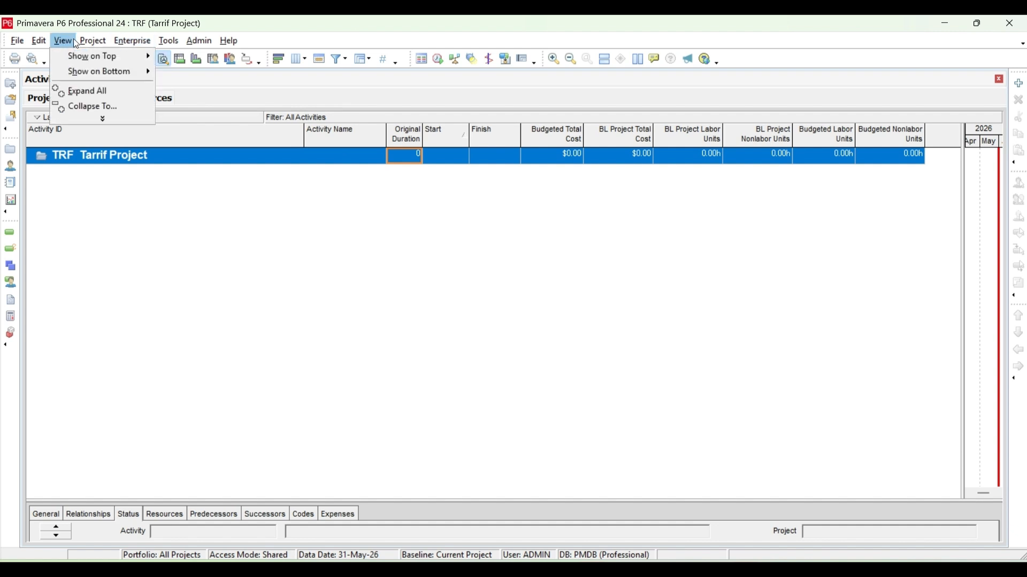
click(97, 43)
click(98, 43)
click(113, 74)
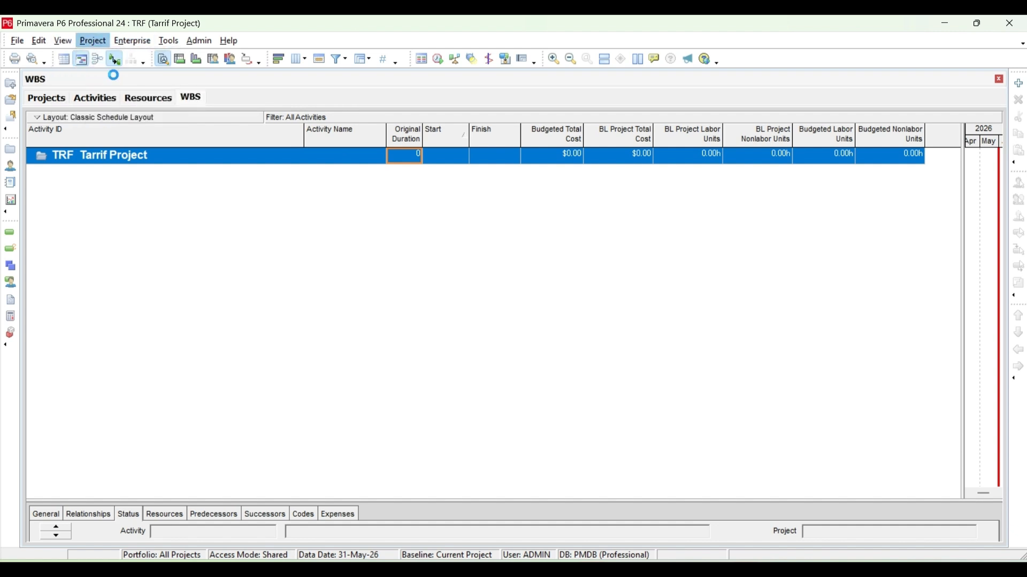
Add a first WBS element named ENG under the TRF project.
click(1020, 84)
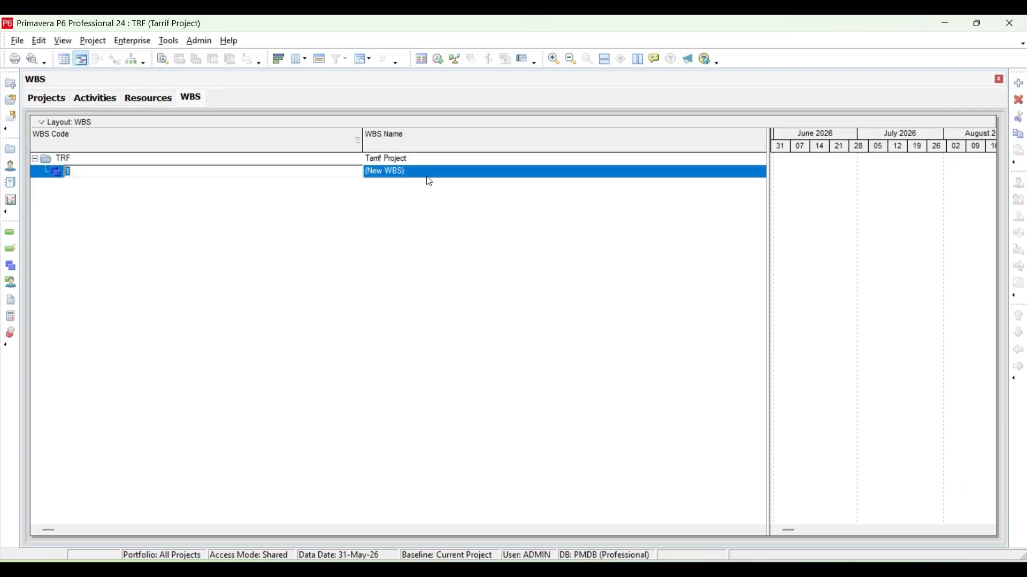
click(430, 171)
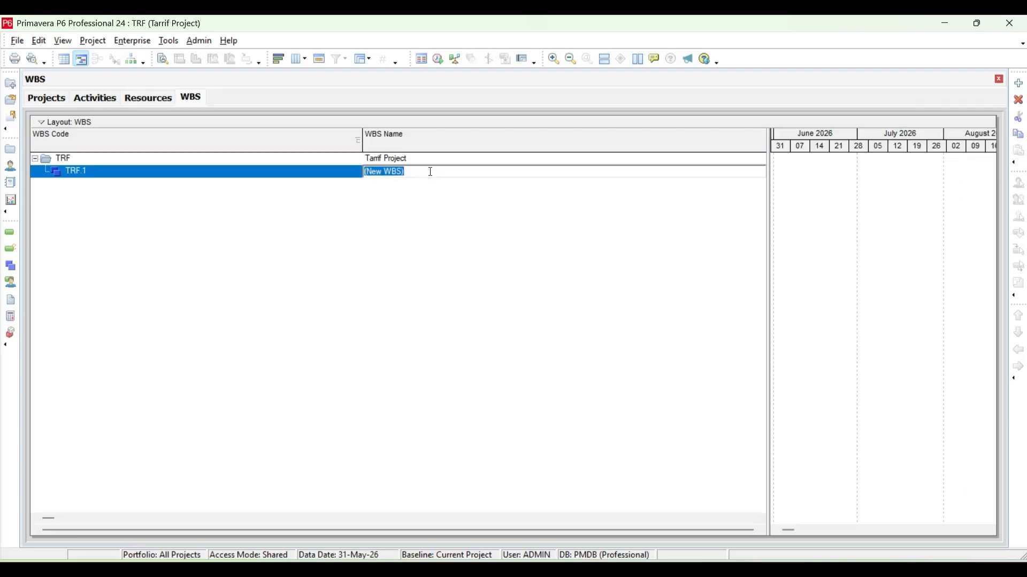
text(ENG)
Add a WBS element named PRO at the same level as ENG.
click(1020, 84)
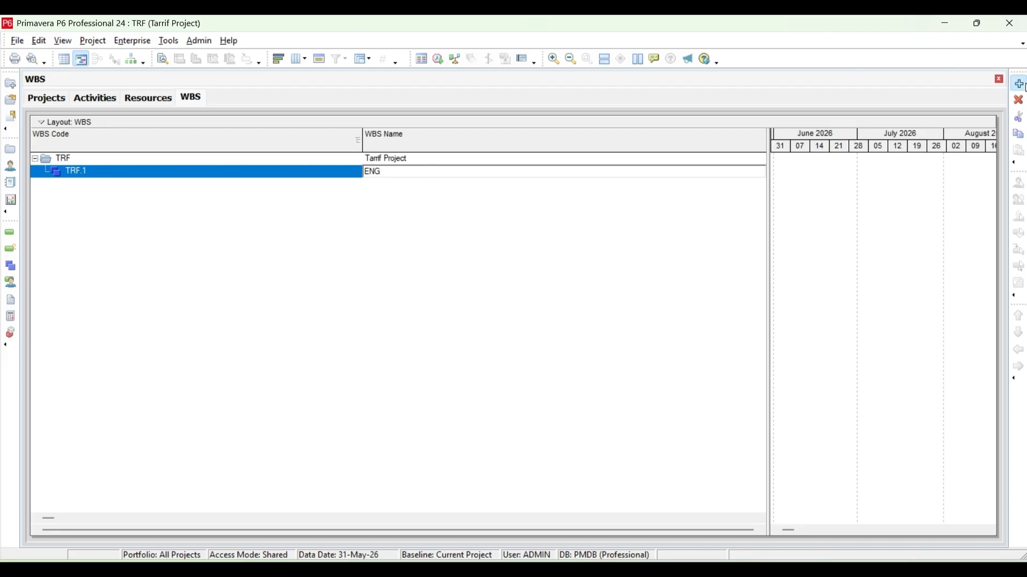
click(1022, 350)
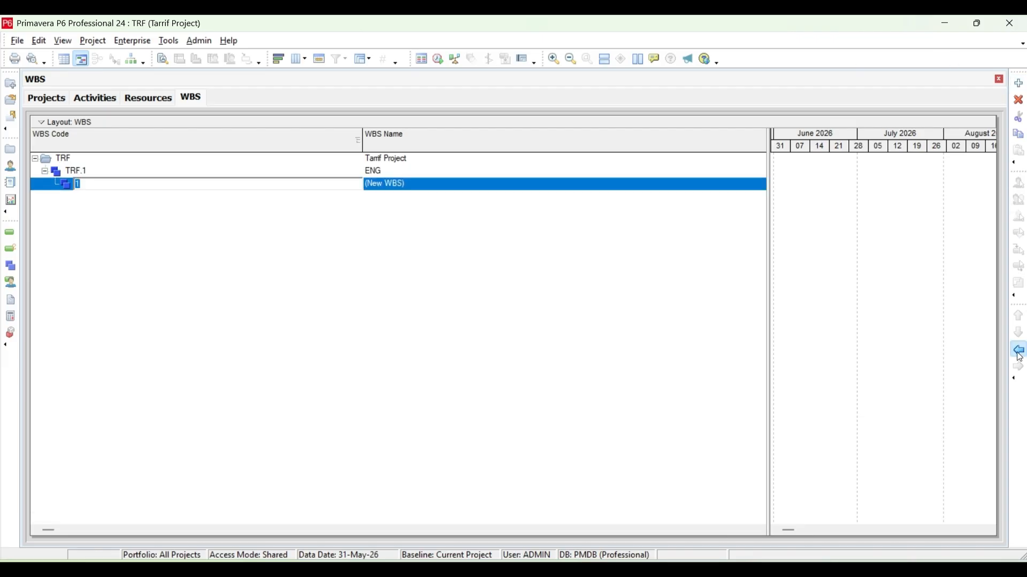
click(415, 185)
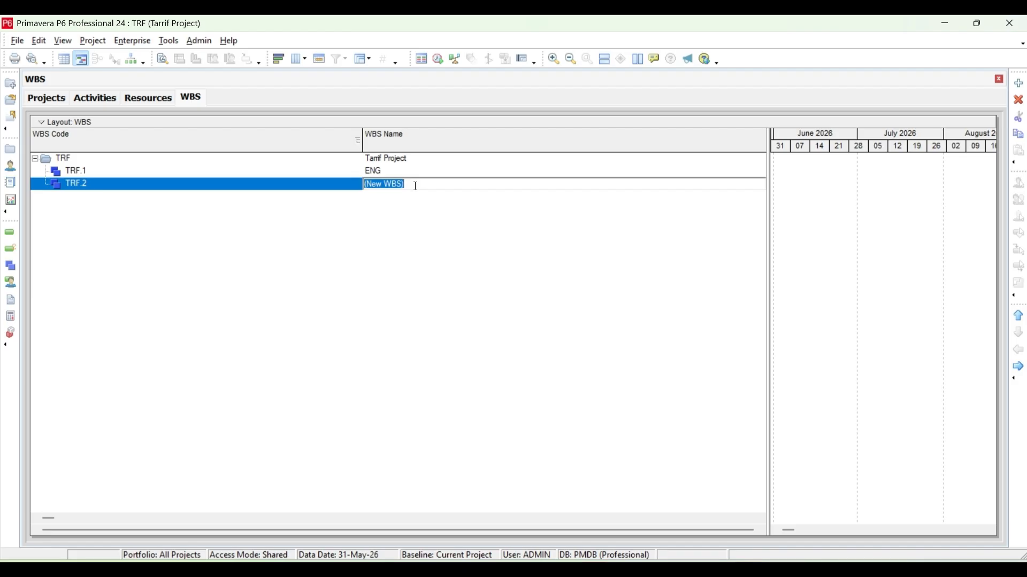
text(PRO)
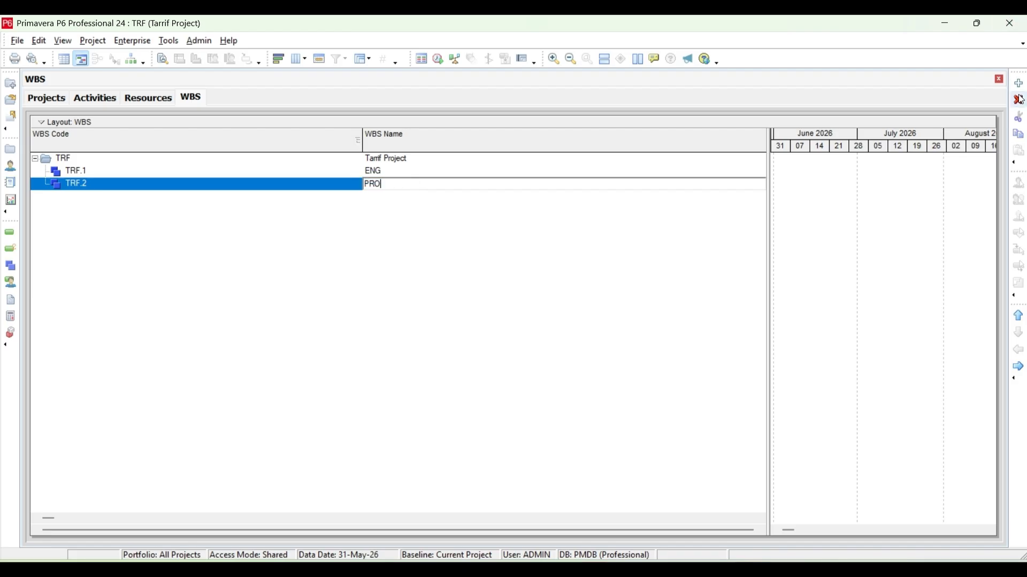
Add a third WBS element named CON, outdented to the level of ENG and PRO.
click(1019, 84)
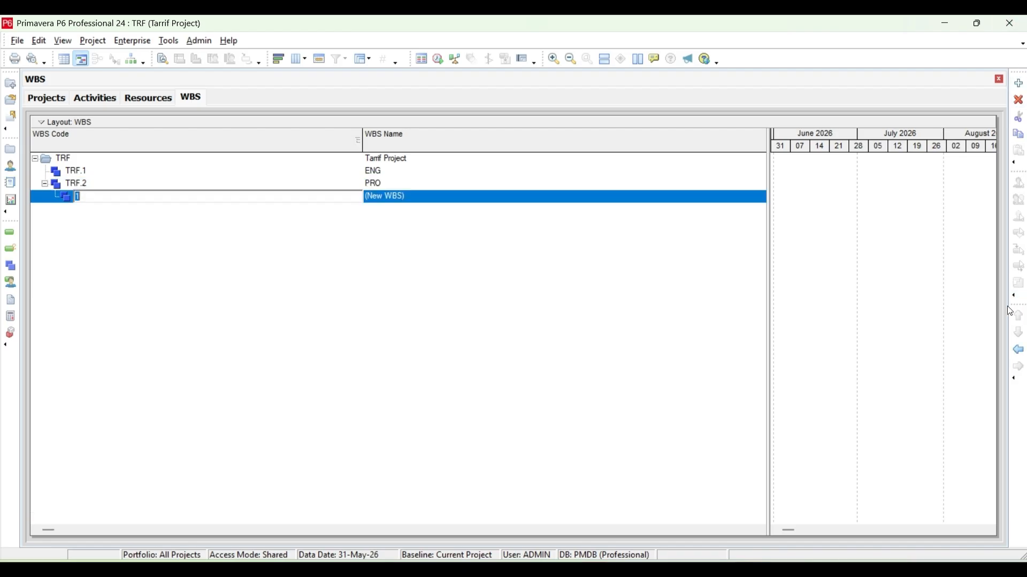
click(1014, 349)
click(417, 198)
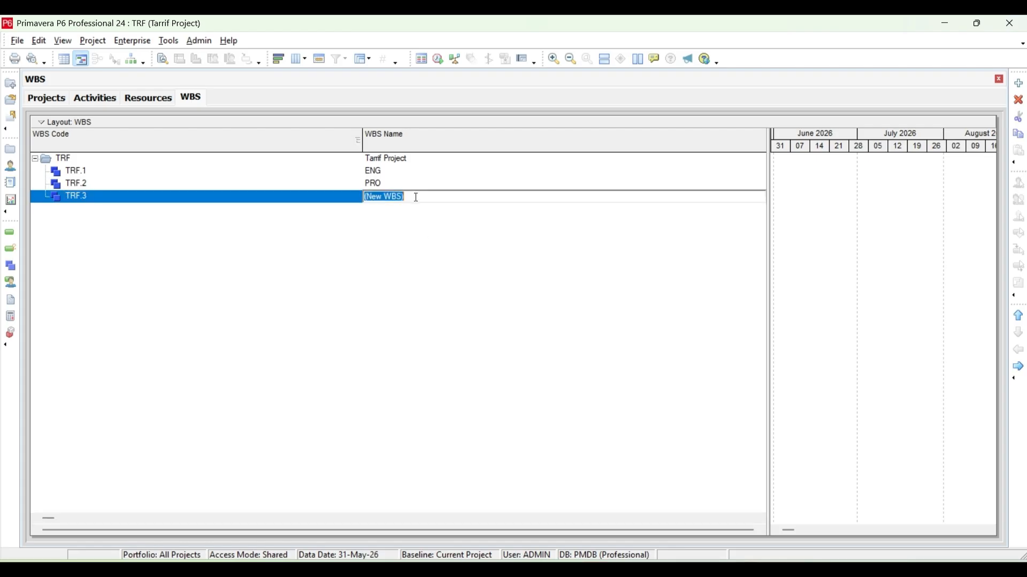
text(CON)
key(Return)
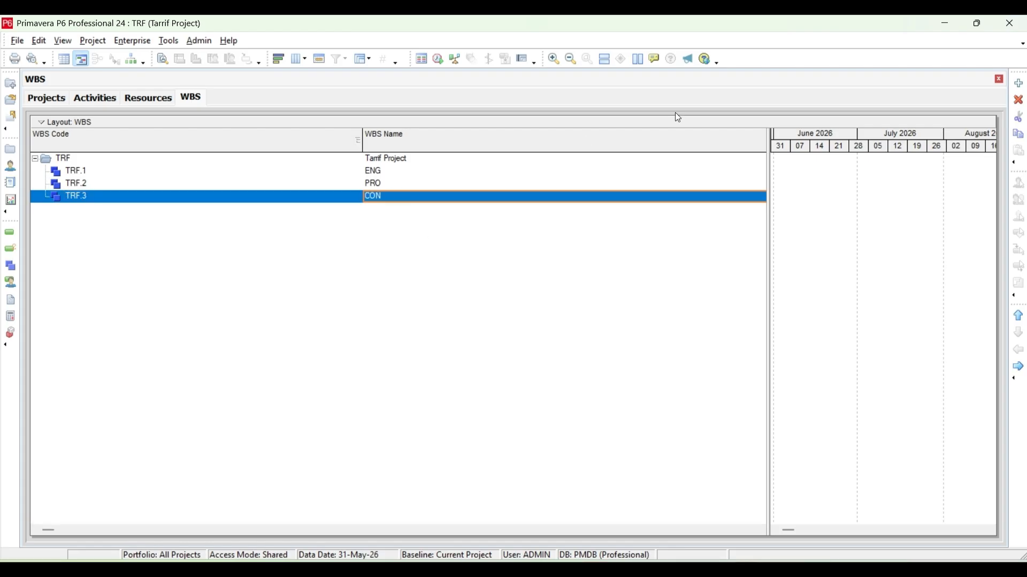
Add a fourth WBS element named COM, outdented to the same level as CON.
click(1020, 84)
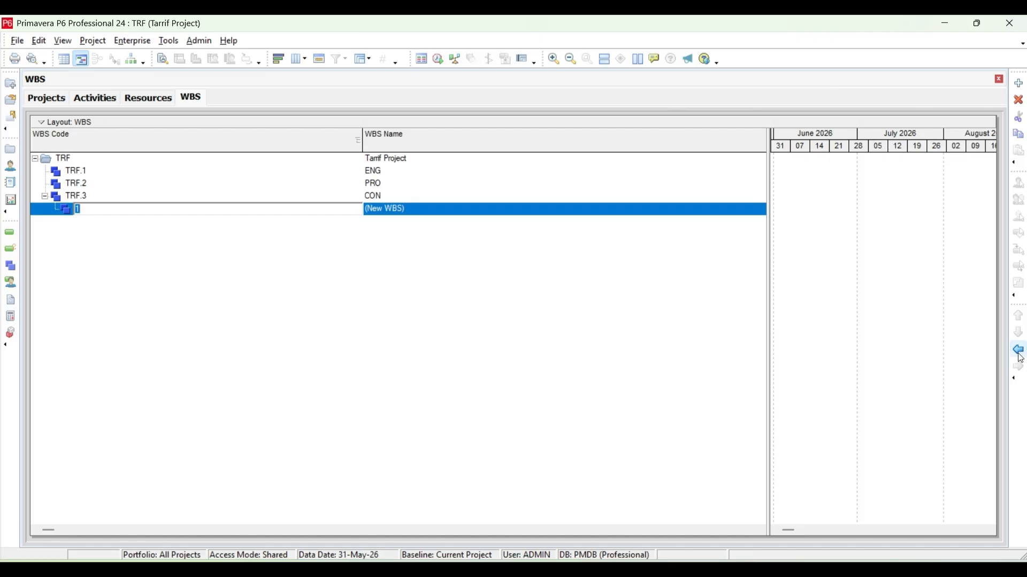
click(1019, 354)
click(416, 215)
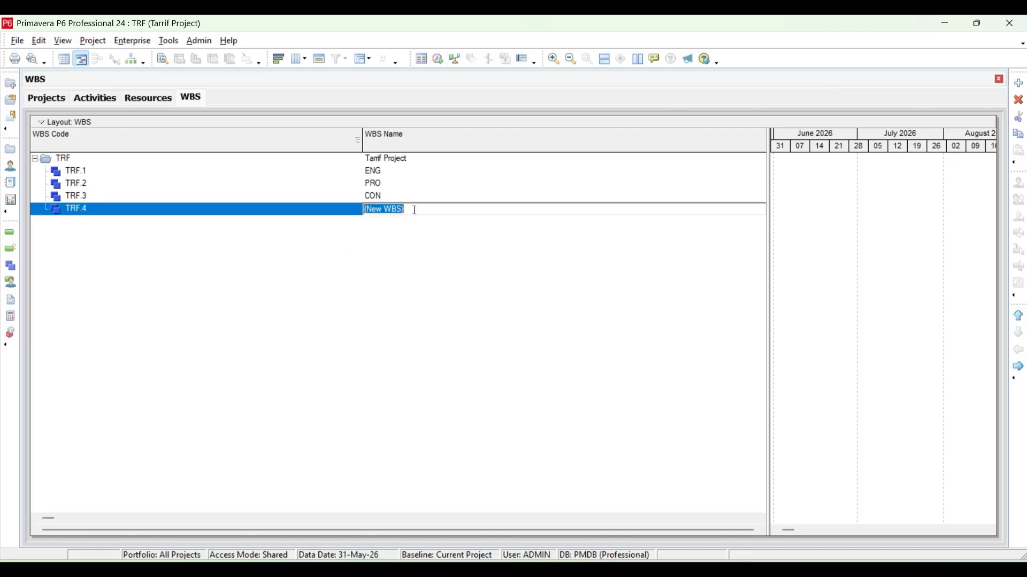
text(COM)
key(Return)
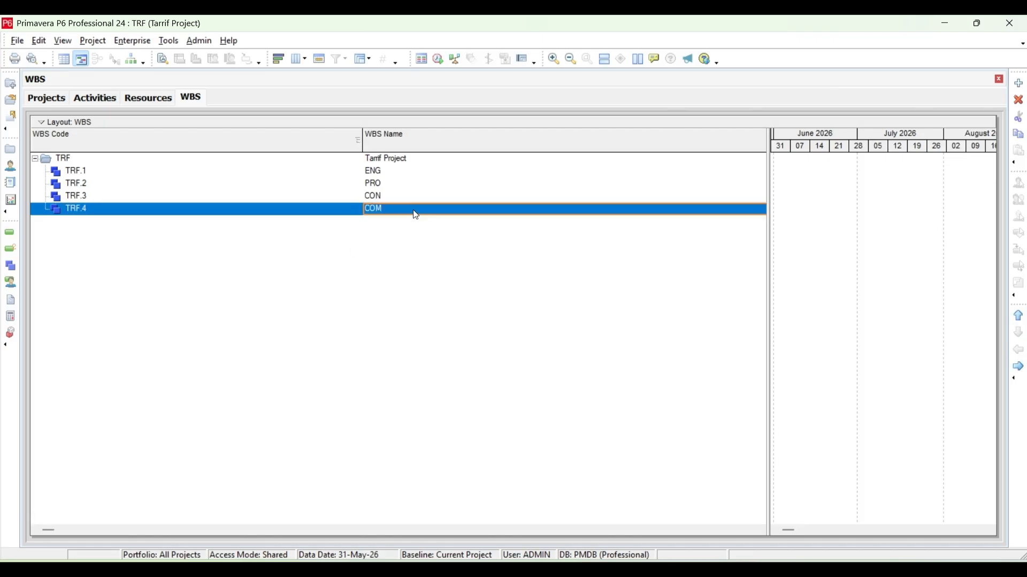
Return to the project's activities and refresh the data to update the WBS hierarchy.
click(101, 104)
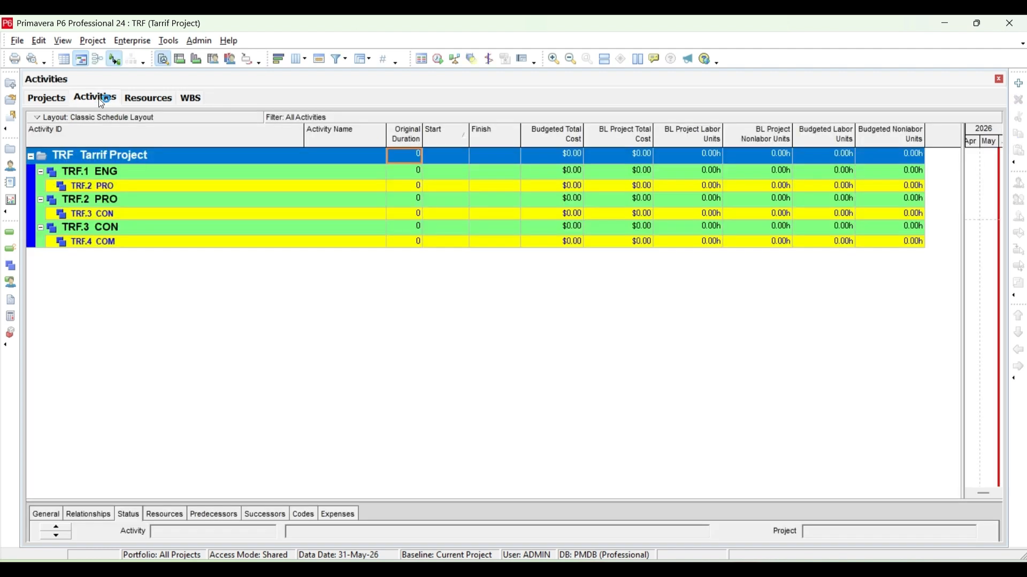
click(18, 42)
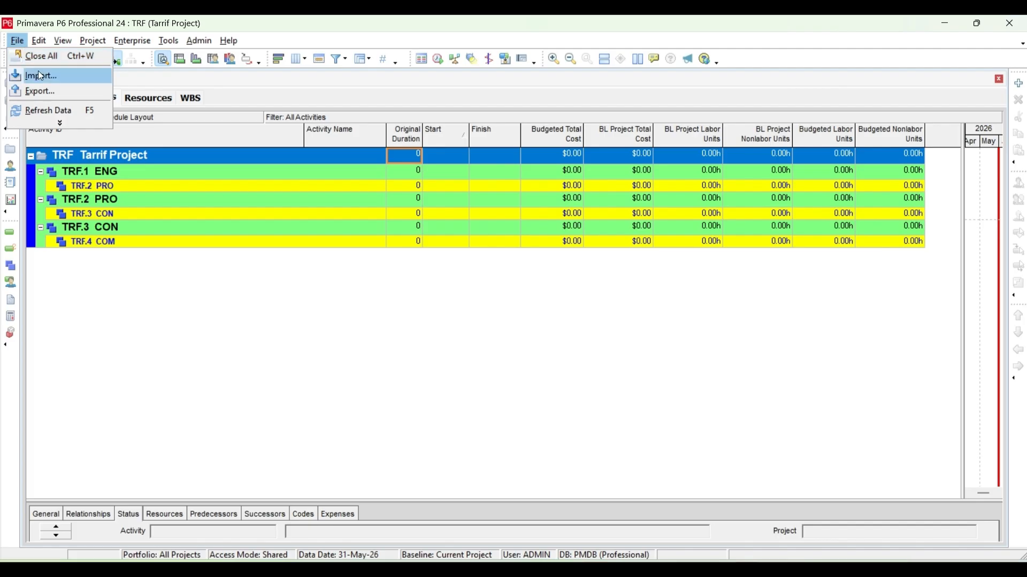
click(43, 109)
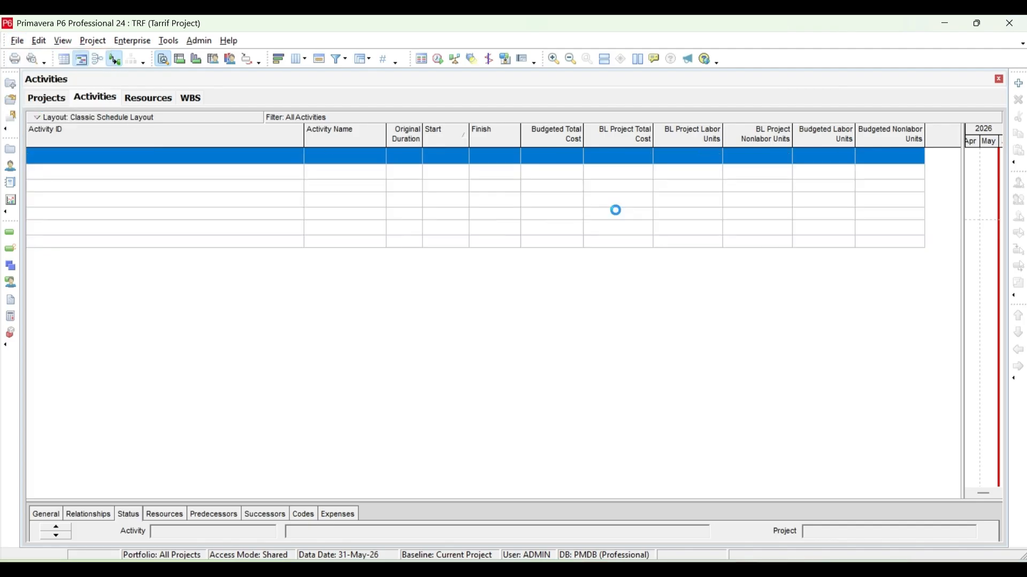
Add three new activities under the ENG WBS, keeping the default names.
click(240, 177)
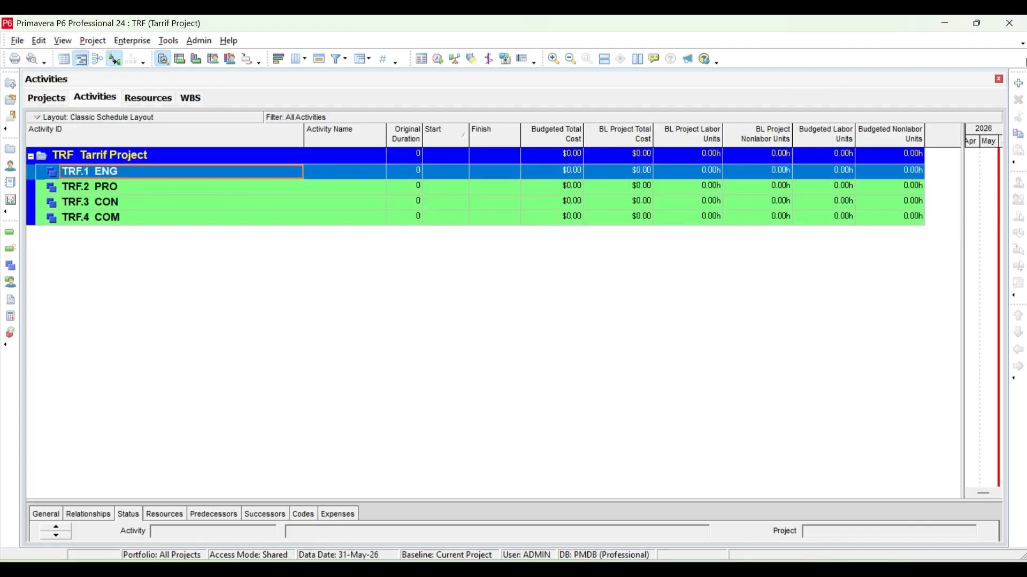
click(1018, 82)
click(657, 427)
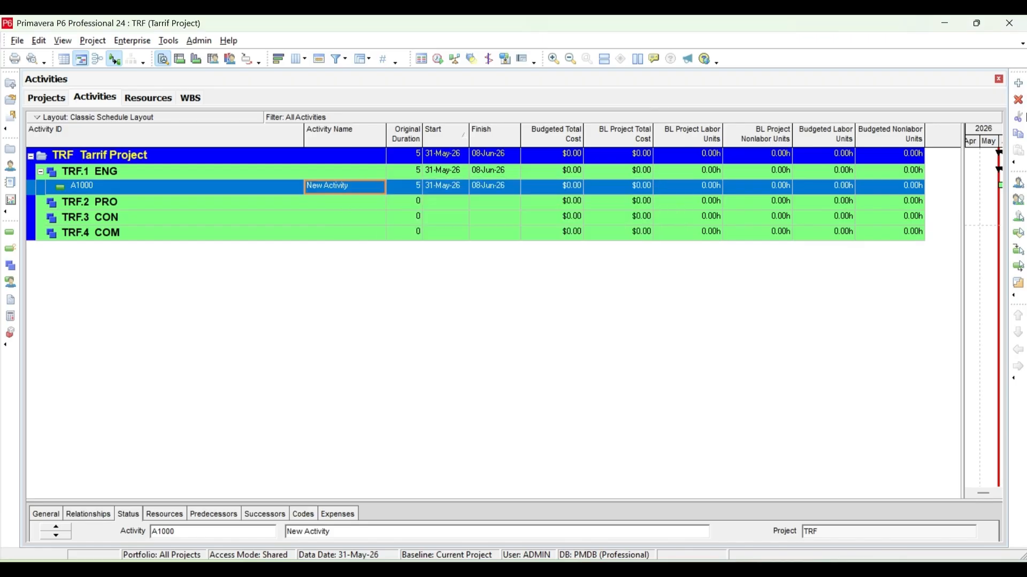
click(1018, 83)
click(658, 426)
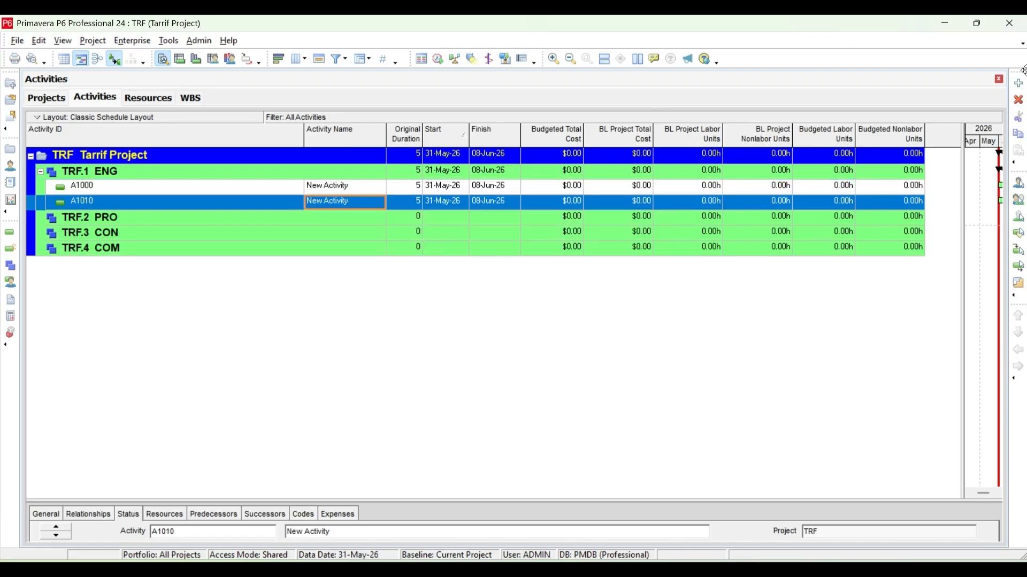
click(1018, 82)
click(659, 428)
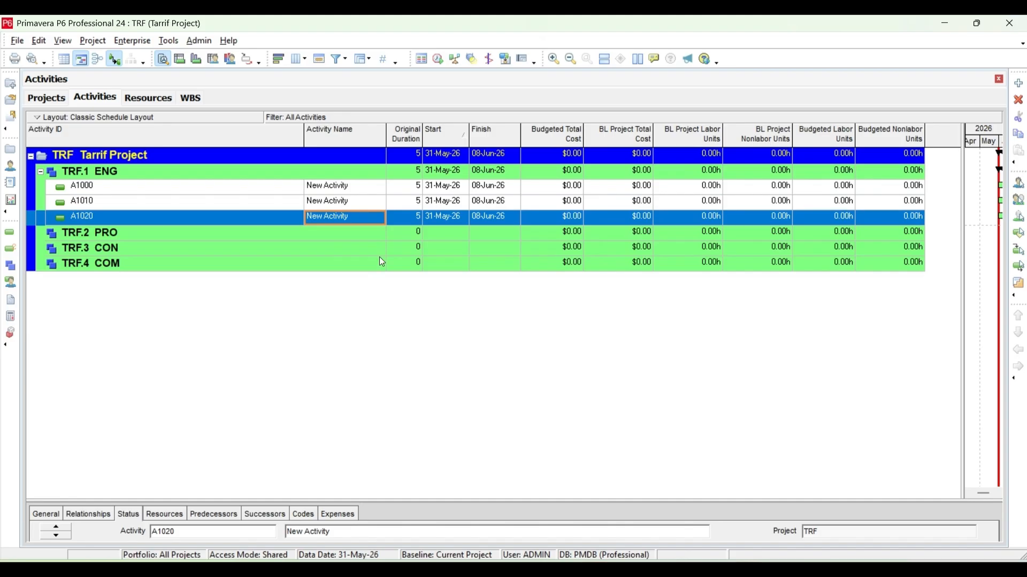
Copy the three ENG activities into the PRO WBS with all copy options kept enabled.
click(366, 187)
key(shift+Down)
key(shift+Down)
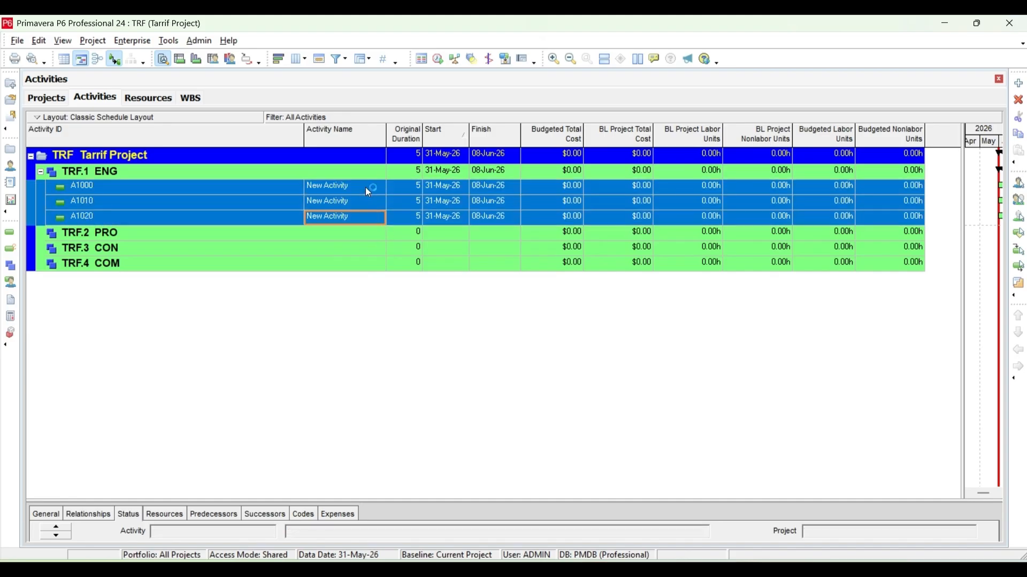
right_click(368, 192)
click(387, 233)
click(177, 235)
right_click(178, 236)
click(200, 269)
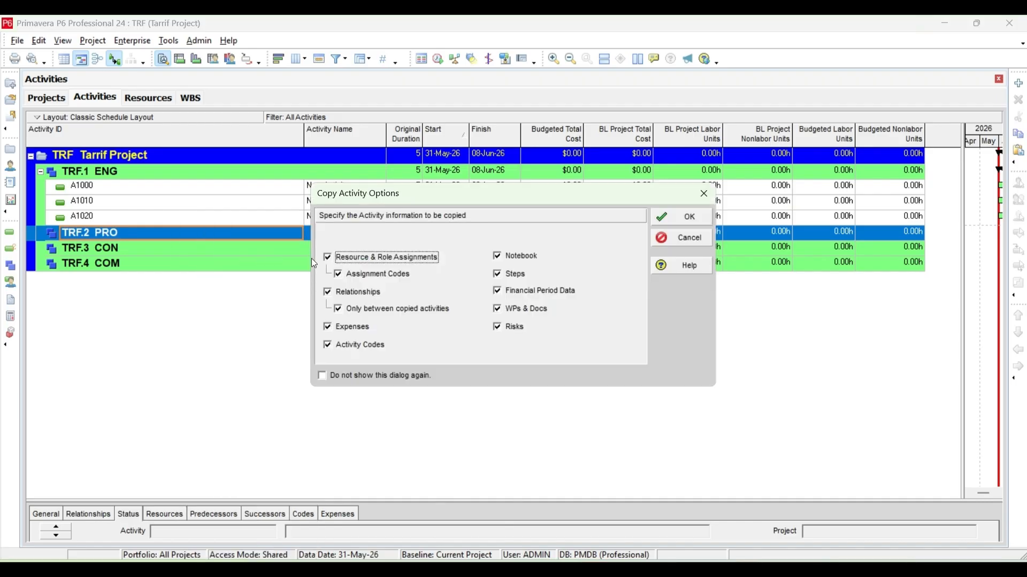
click(683, 217)
click(687, 204)
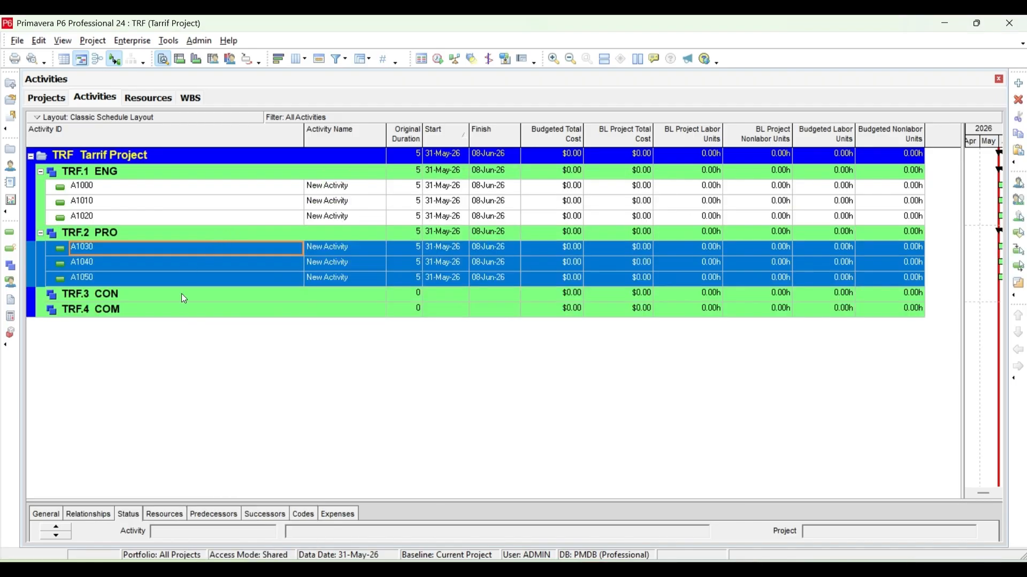
Paste the three copied activities into the CON WBS, keeping all copy options enabled and the default renumbering.
right_click(187, 299)
click(219, 268)
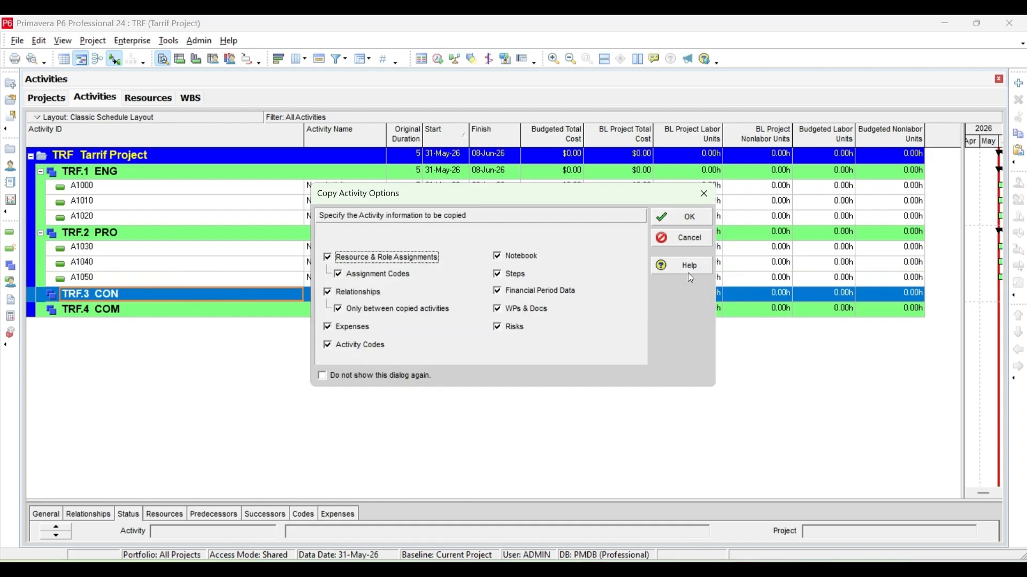
click(682, 218)
click(687, 204)
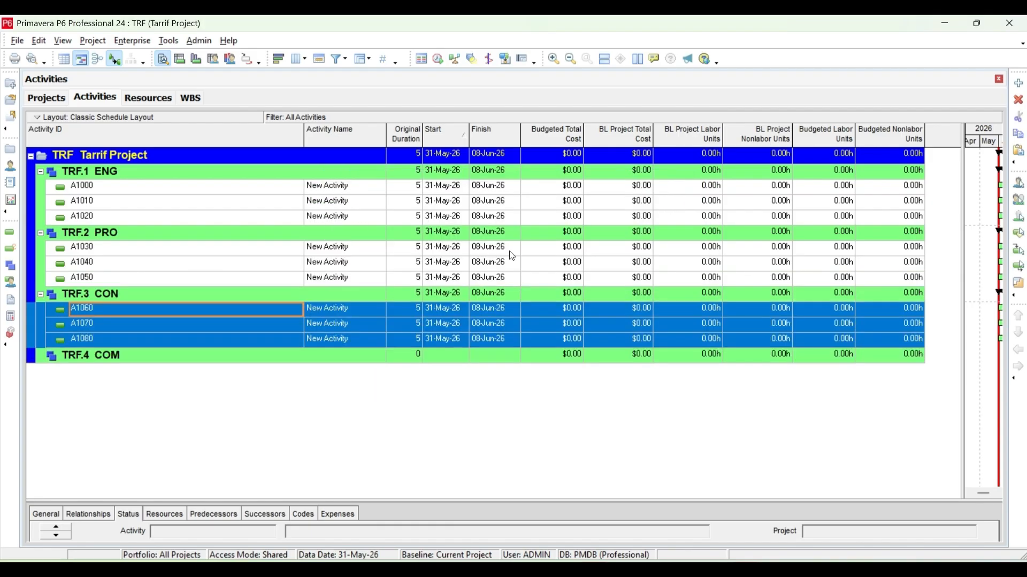
Paste the three copied activities into the COM WBS, renumbering them with an activity ID increment of 10.
right_click(214, 356)
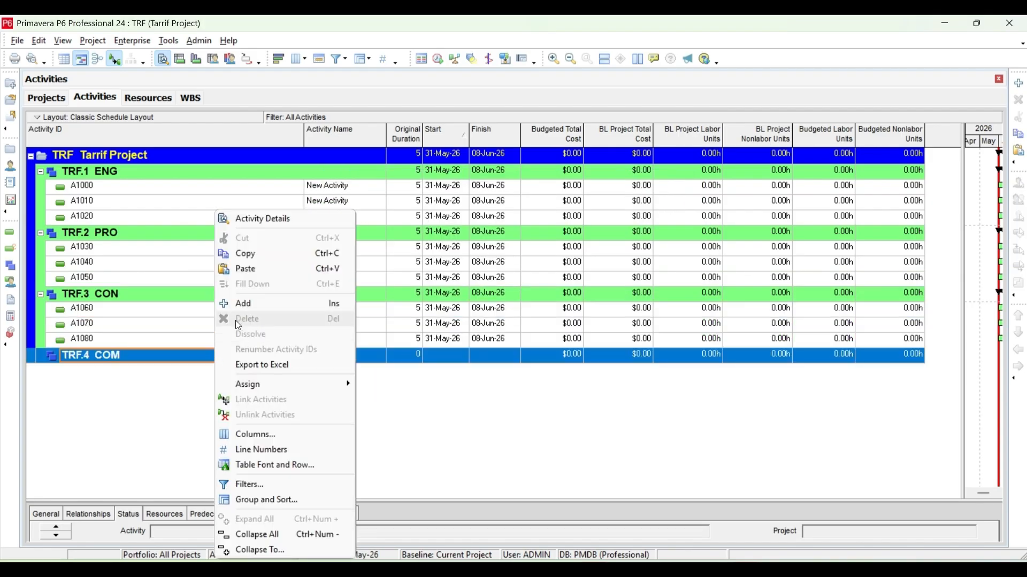
click(242, 269)
click(683, 216)
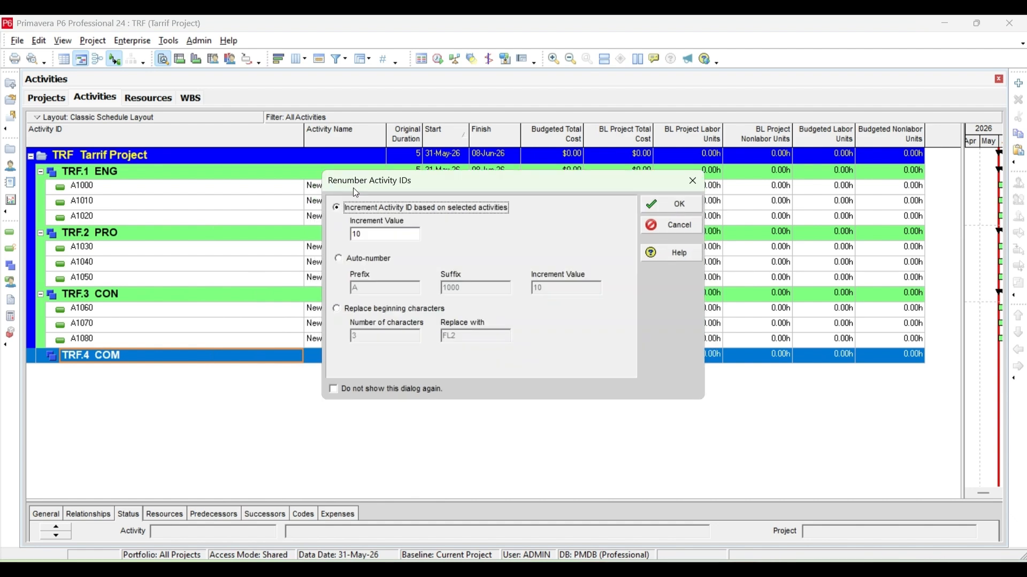
click(660, 204)
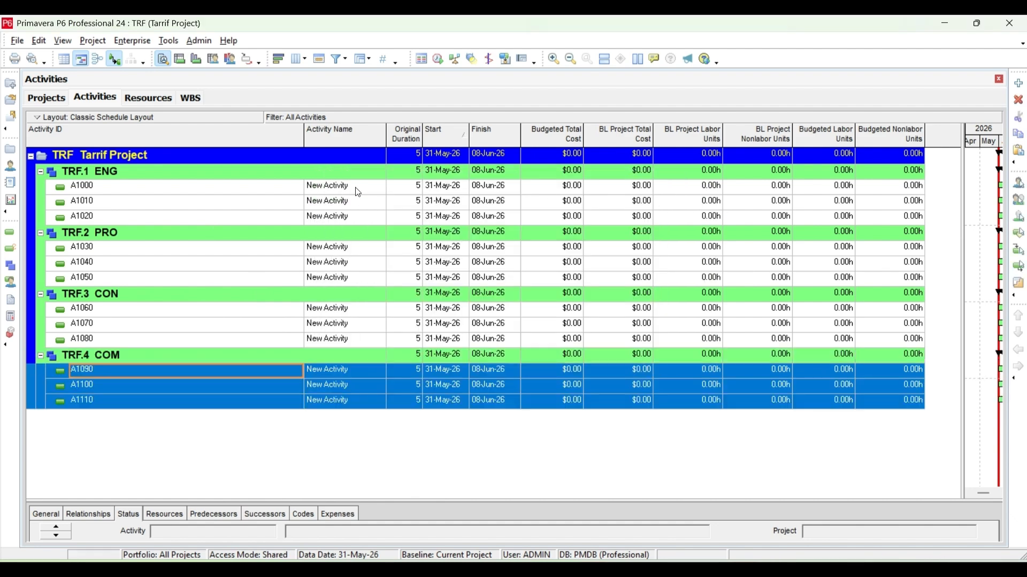
Rename the three ENG activities A1000, A1010 and A1020 as A1, A2 and A3.
click(355, 186)
click(355, 186)
text(A1)
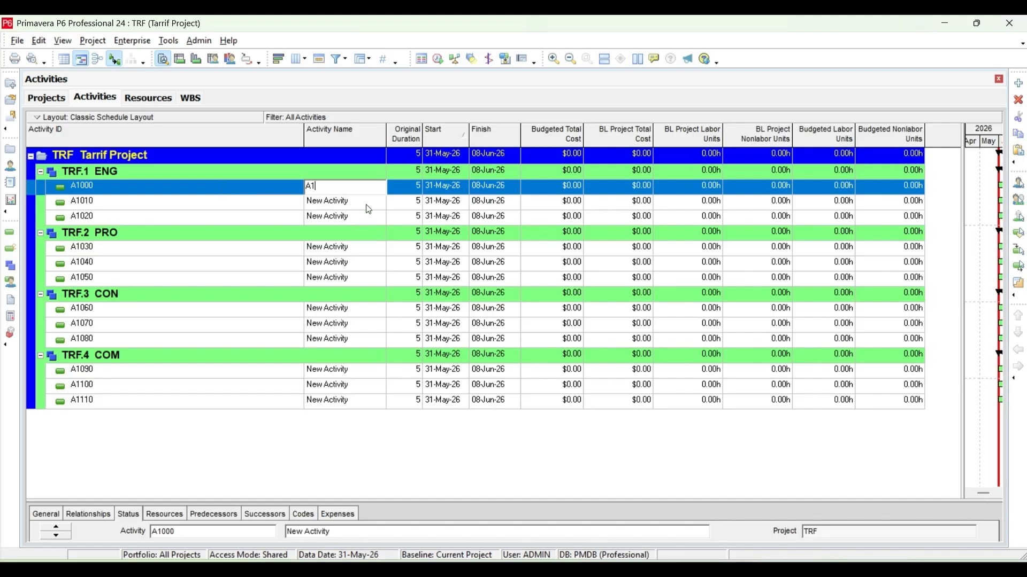
click(365, 201)
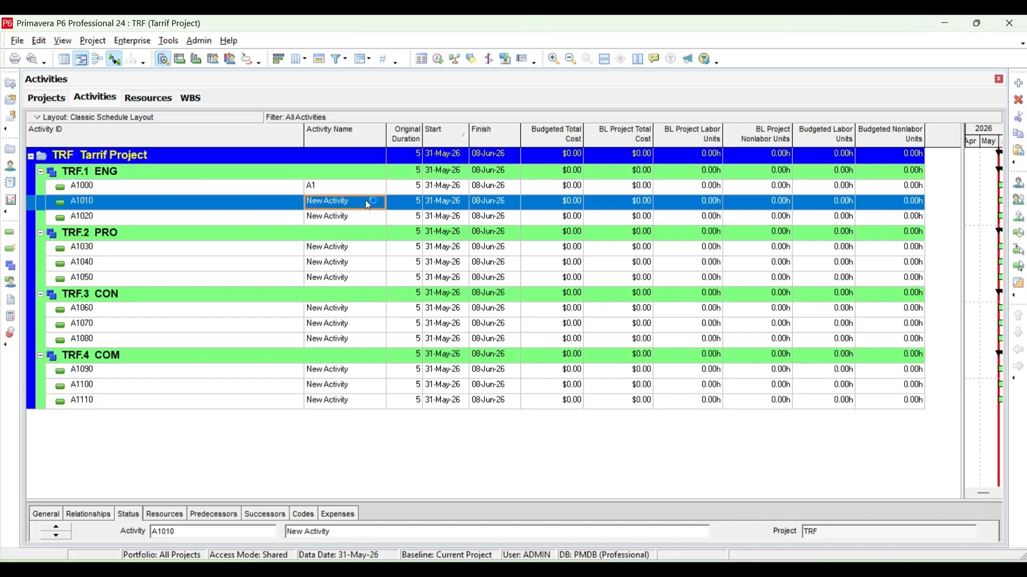
click(365, 201)
click(367, 201)
drag(367, 201, 239, 209)
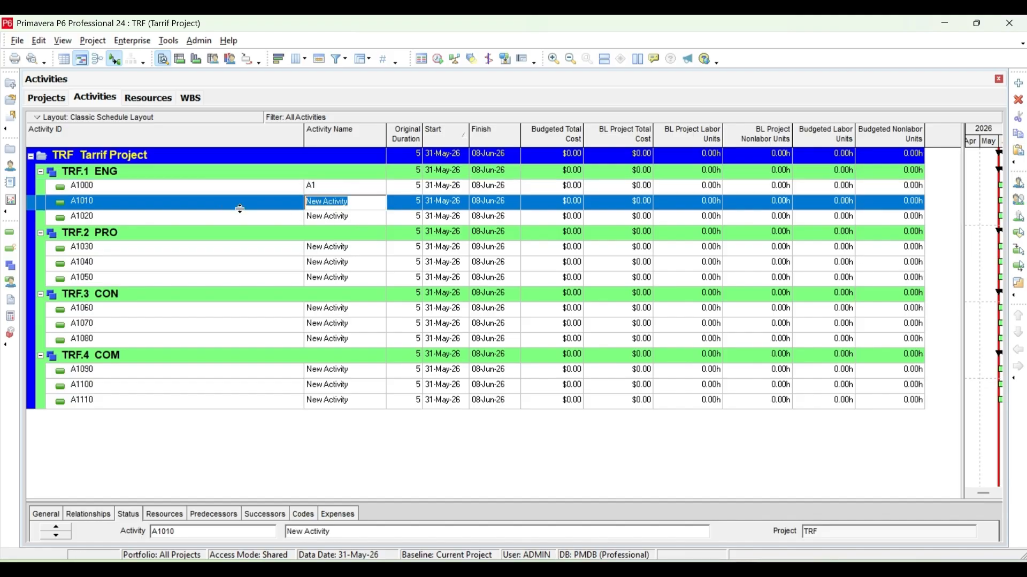
text(A2)
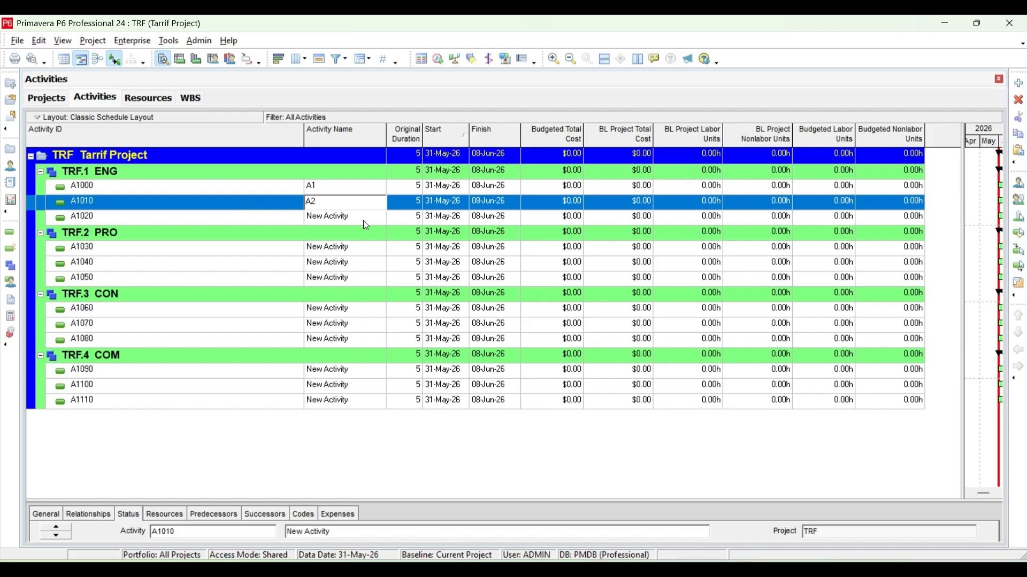
click(367, 225)
click(365, 221)
text(A3)
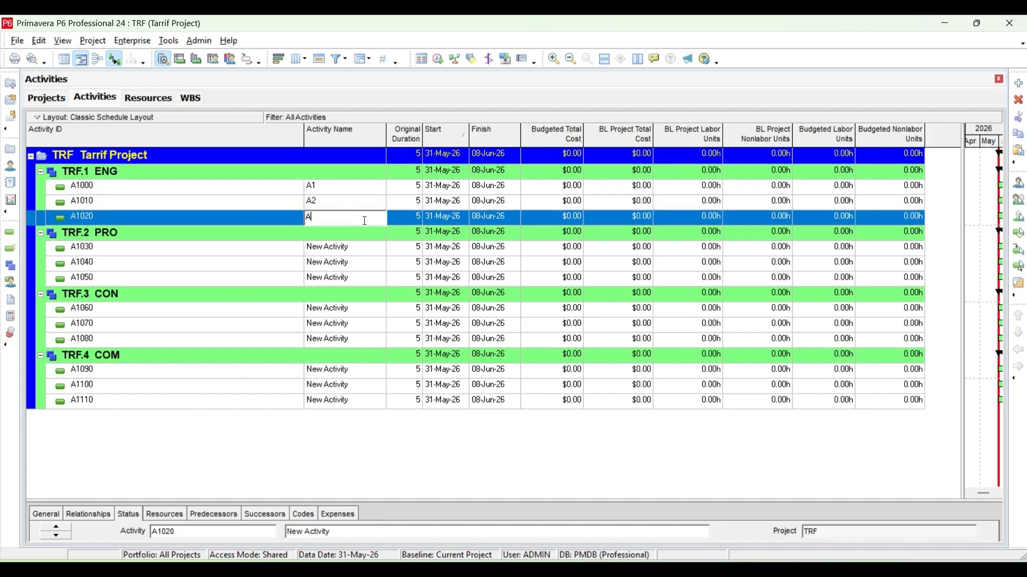
Rename the three PRO activities A1030, A1040 and A1050 as B1, B2 and B3.
click(360, 249)
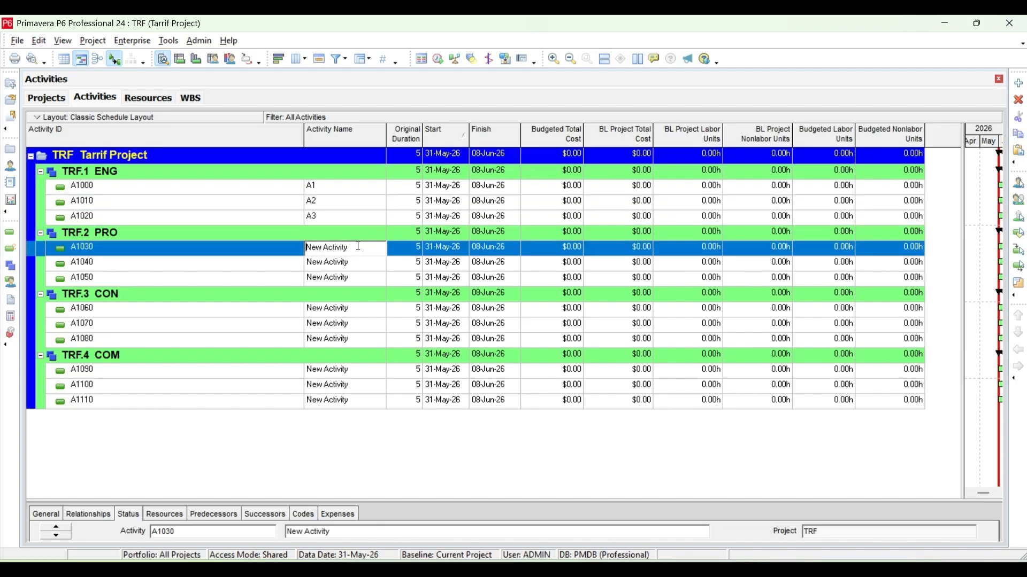
click(359, 249)
text(B1)
click(365, 262)
click(364, 262)
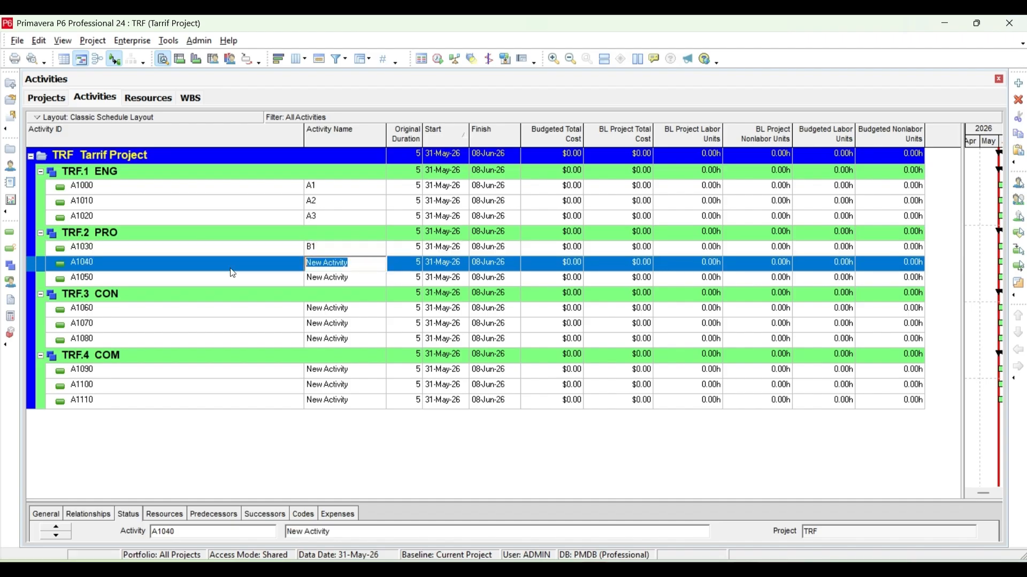
text(B2)
click(356, 279)
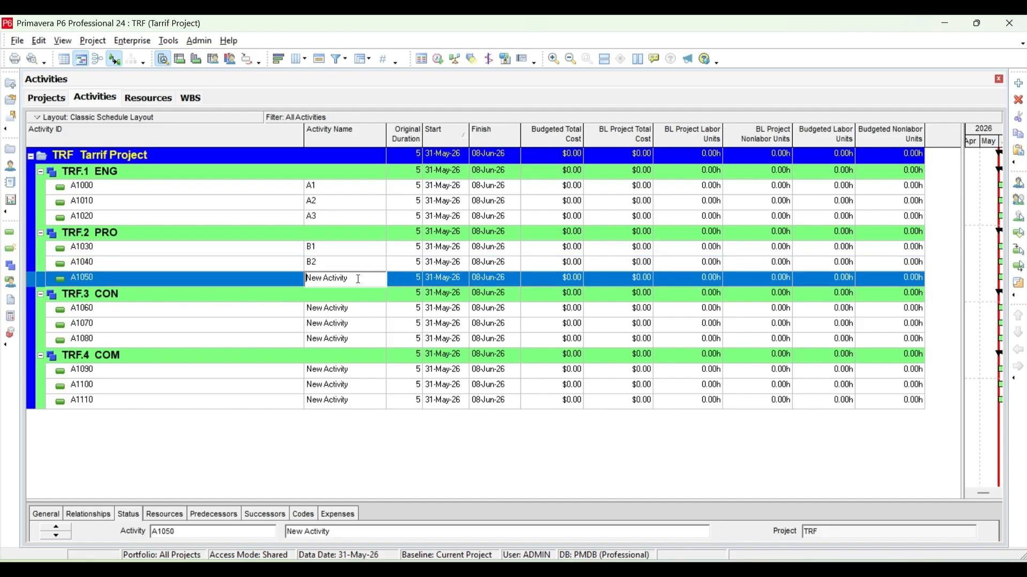
click(354, 277)
text(B3)
Rename the three CON activities A1060, A1070 and A1080 as C1, C2 and C3.
click(360, 308)
click(360, 308)
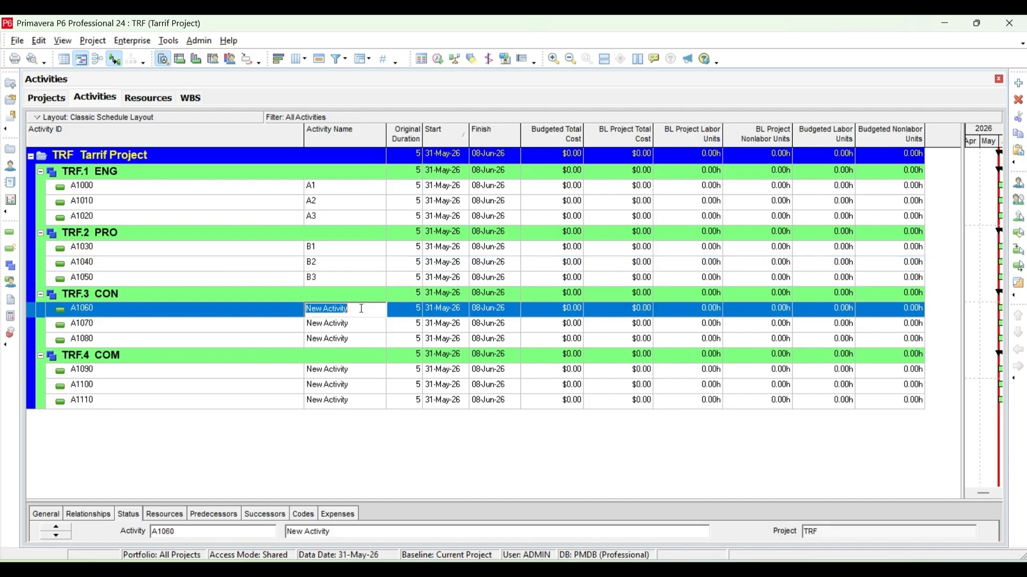
text(C1)
click(360, 323)
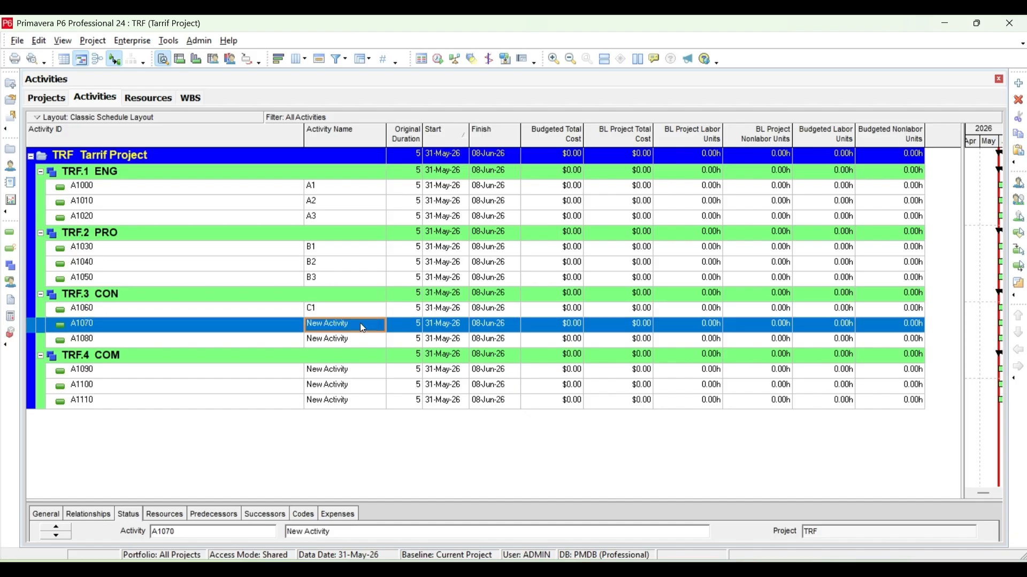
click(360, 323)
text(C2)
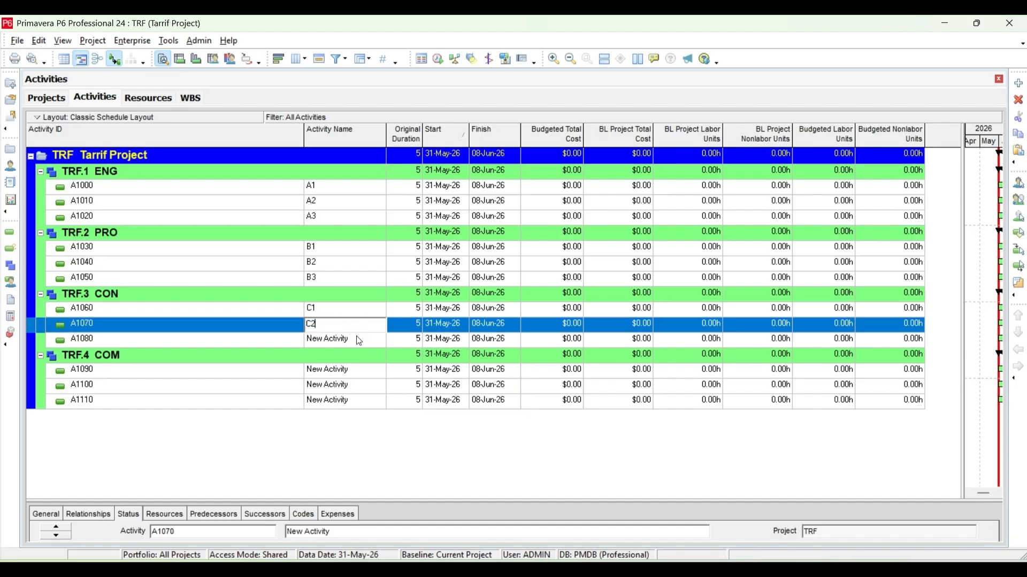
click(357, 339)
click(356, 340)
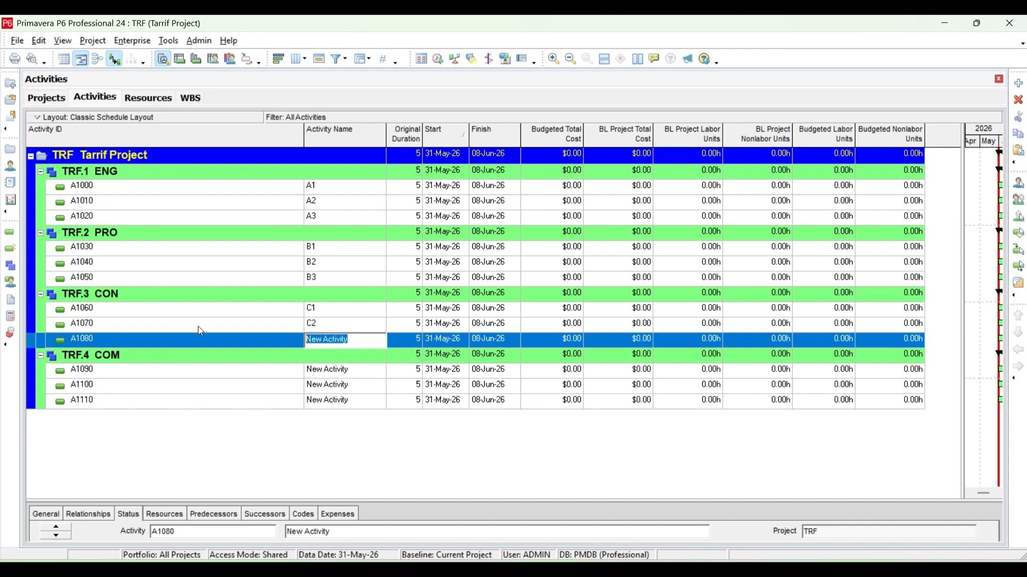
text(C2)
Rename the COM activity A1090 as C4 and the COM activity A1100 as C.
click(353, 371)
click(354, 370)
drag(354, 370, 258, 369)
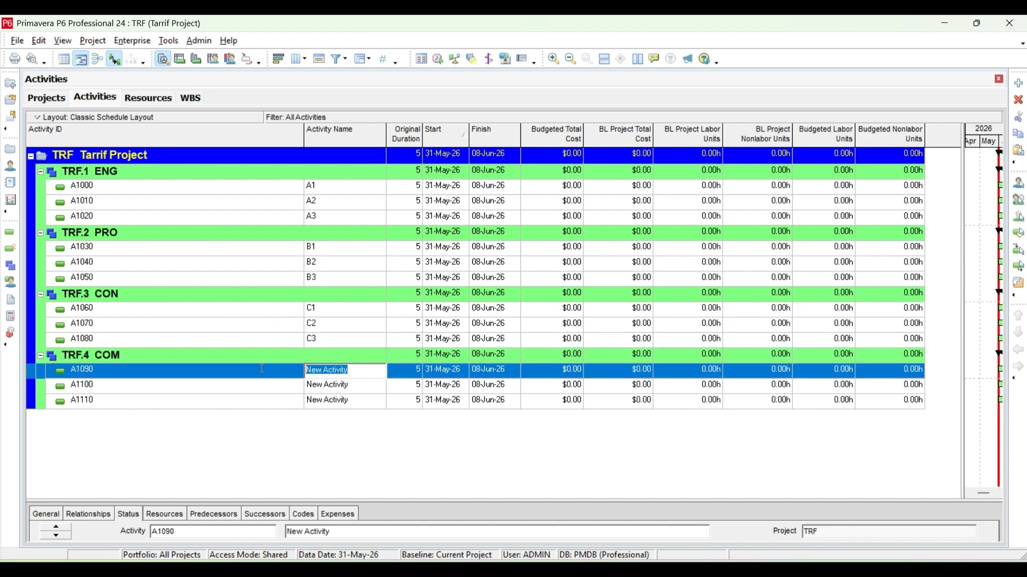
text(C4)
click(354, 384)
click(354, 384)
drag(354, 384, 182, 361)
text(C)
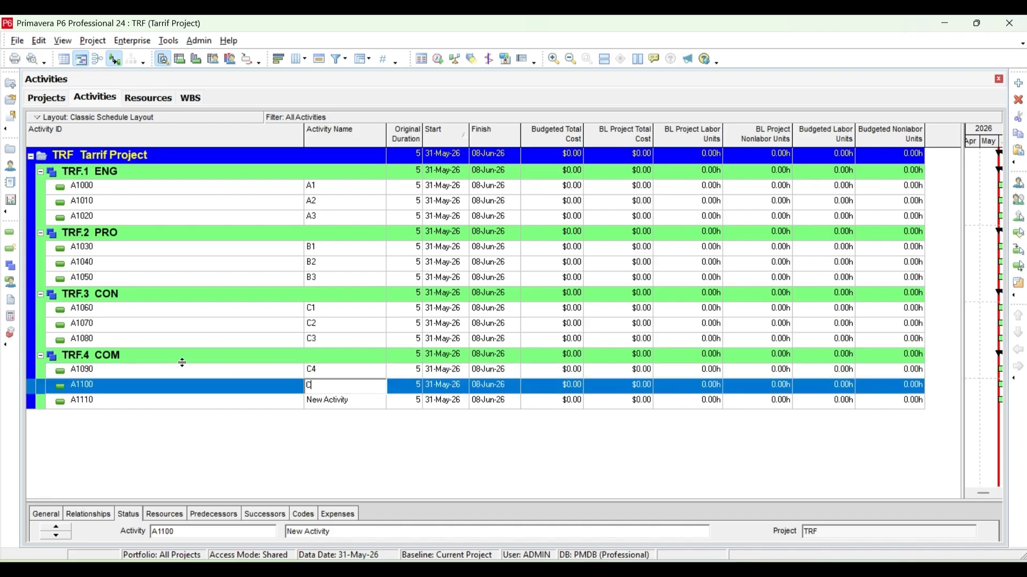
Rename the three COM activities A1090, A1100 and A1110 as D1, D2 and D3.
click(327, 373)
click(311, 370)
drag(311, 371, 268, 370)
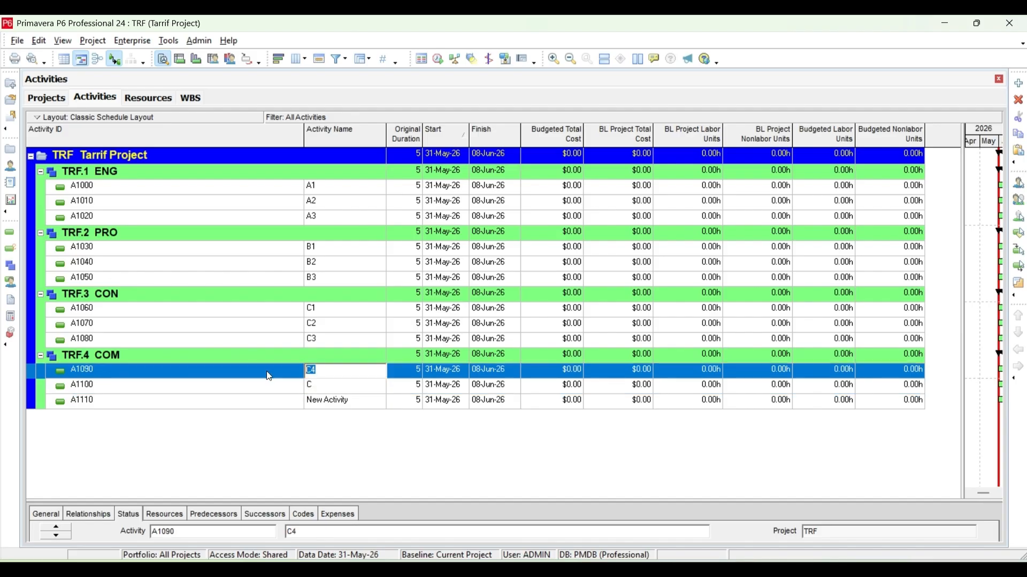
text(D1)
click(323, 385)
click(322, 385)
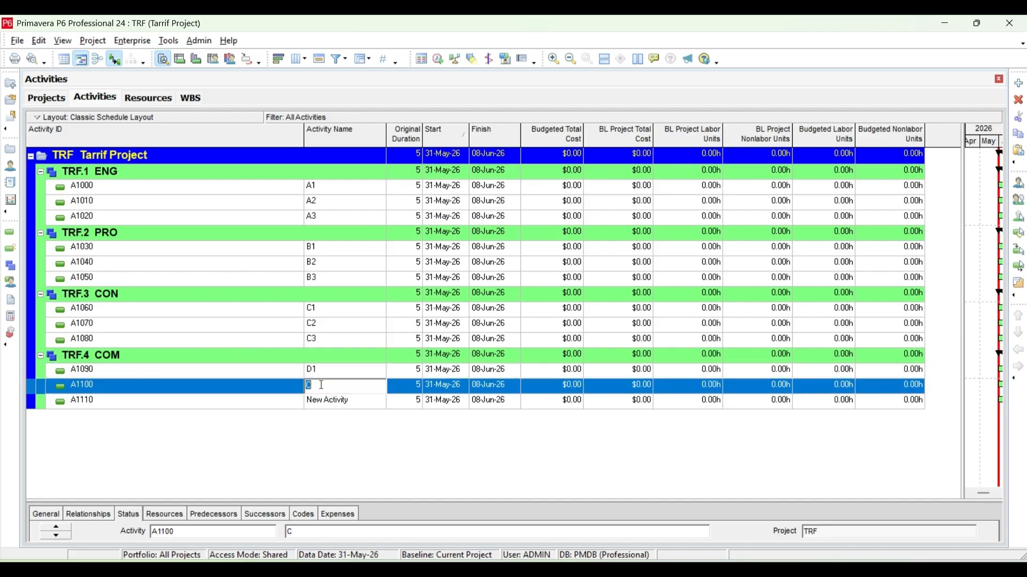
text(D2)
click(356, 401)
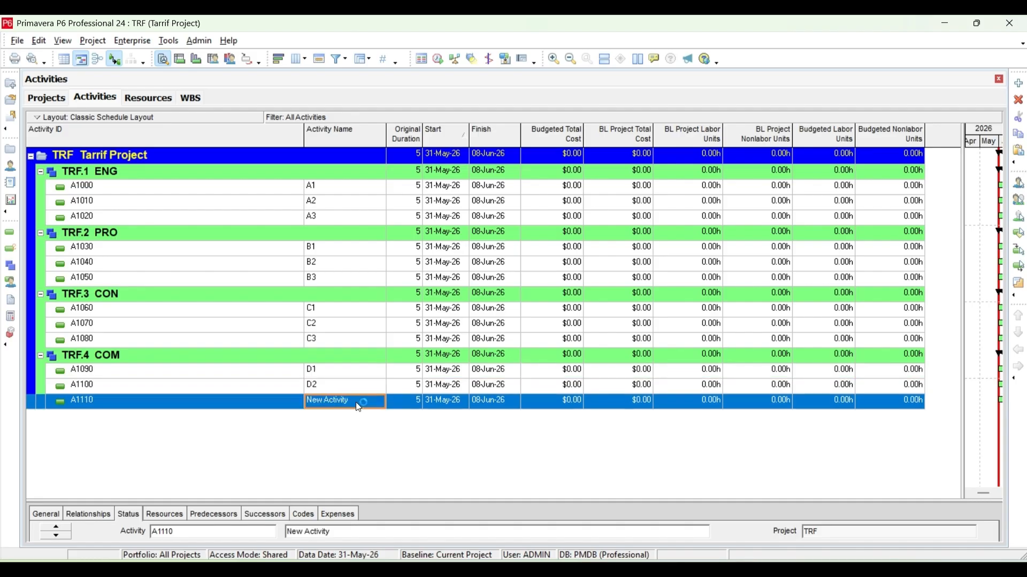
click(357, 401)
drag(357, 401, 243, 402)
text(D3)
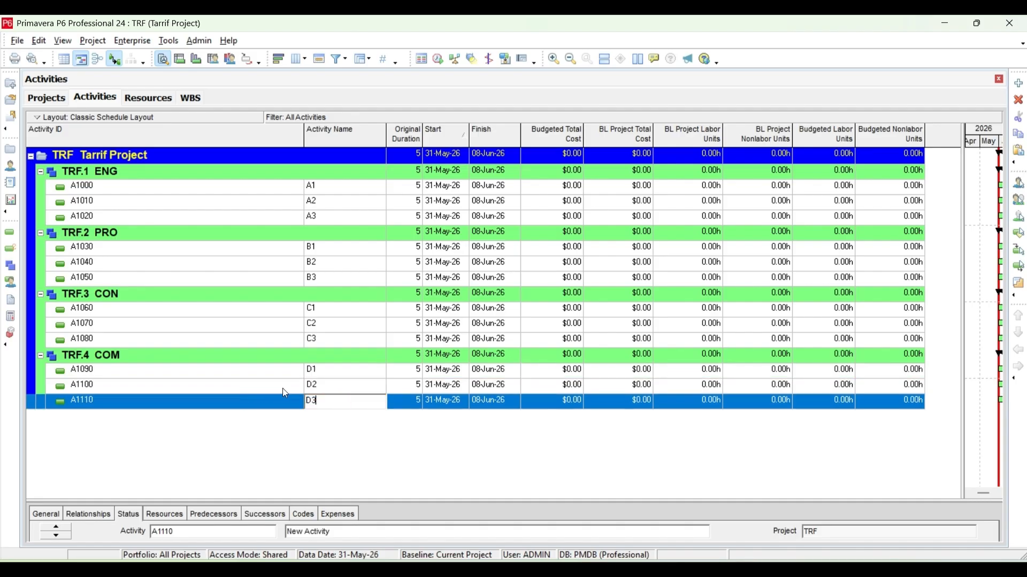
click(305, 387)
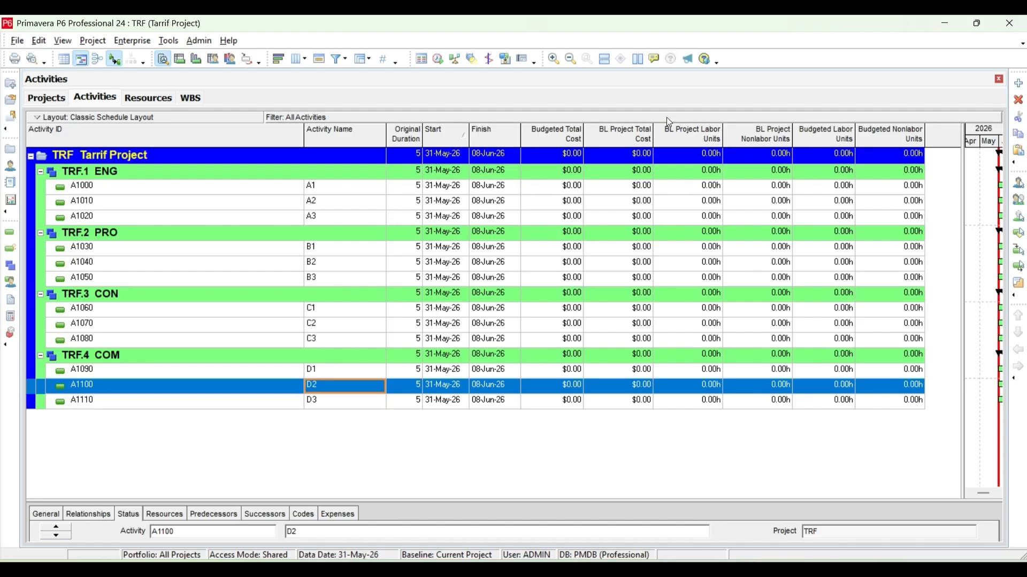
right_click(493, 133)
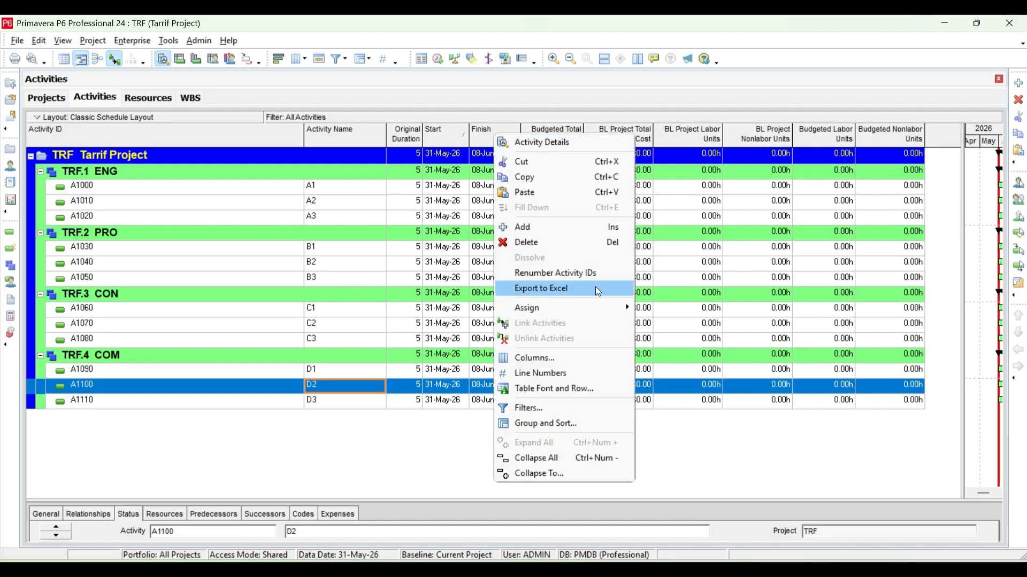
Select all activities from A1 through D3 and link them in sequence.
click(336, 191)
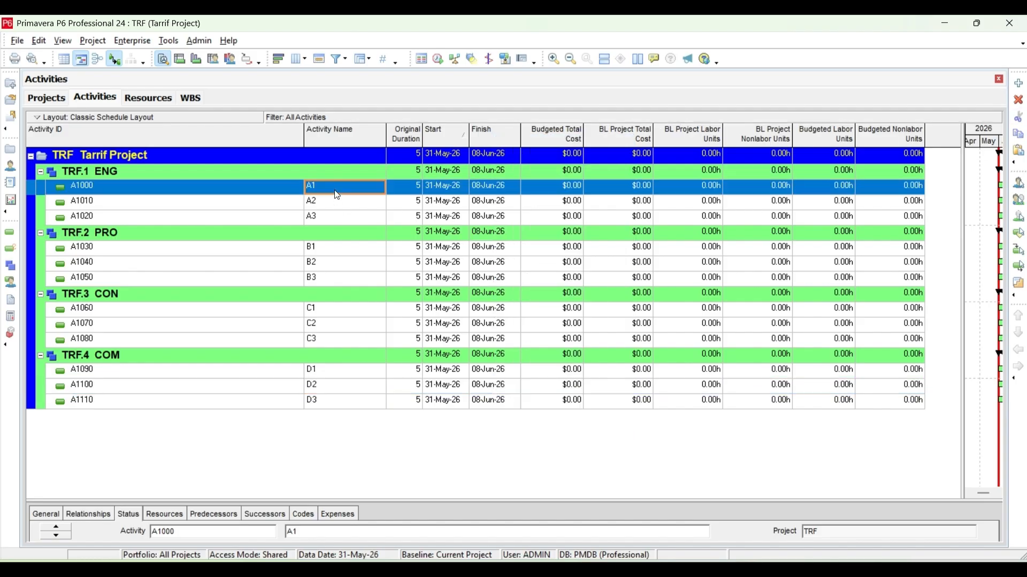
drag(298, 509, 299, 479)
key(shift+Down)
key(shift+Down)
key(shift+Down)
key(shift+Down)
key(shift+Down)
key(shift+Down)
key(shift+Down)
key(shift+Down)
key(shift+Down)
key(shift+Down)
key(shift+Down)
key(shift+Down)
key(shift+Down)
key(shift+Down)
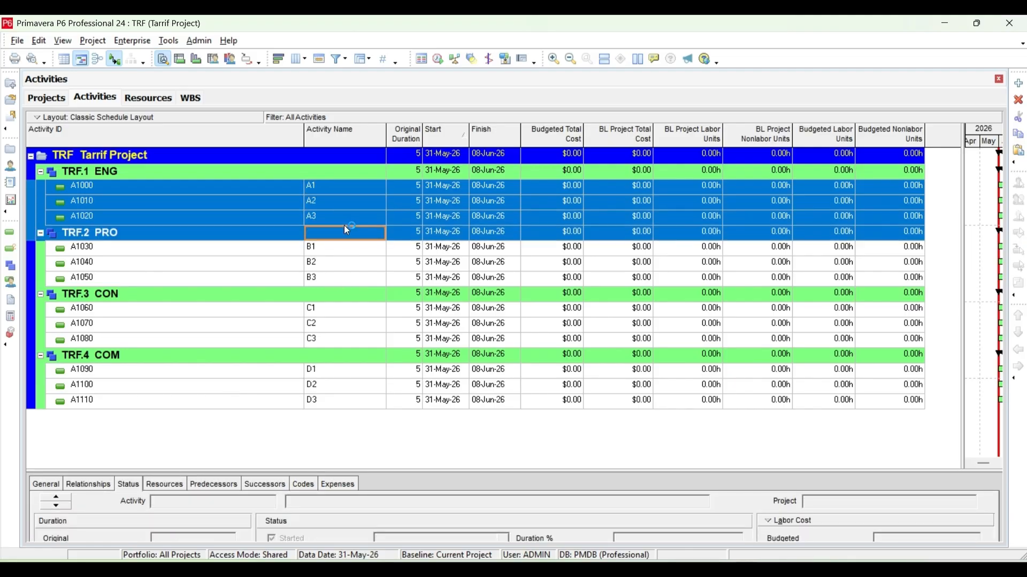
right_click(345, 226)
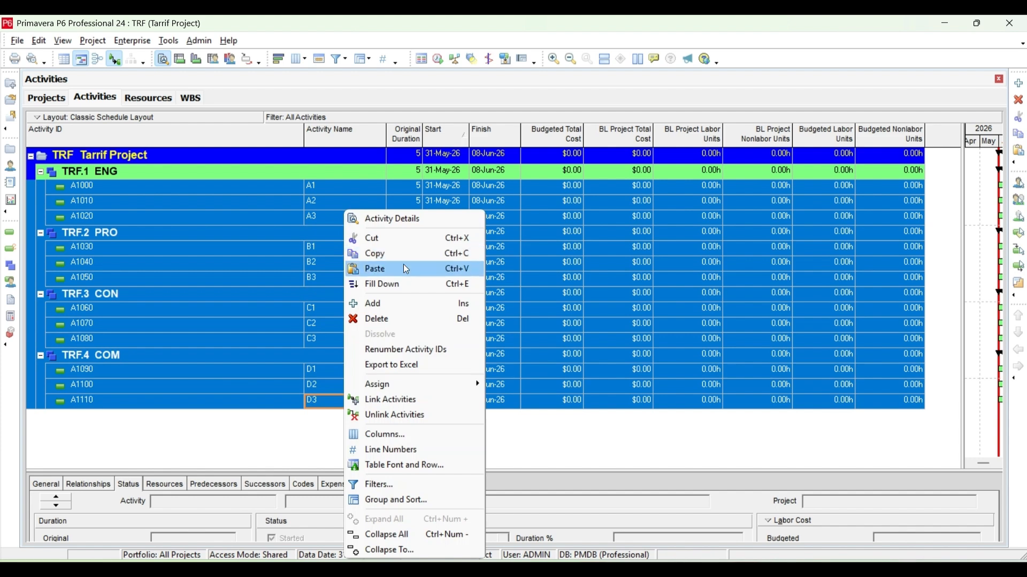
click(401, 408)
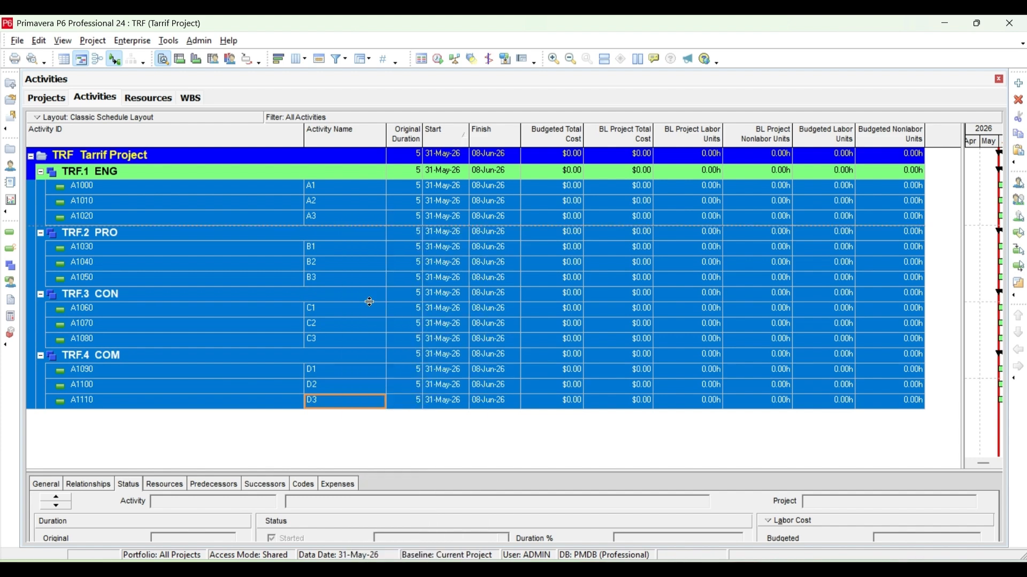
right_click(369, 302)
click(405, 397)
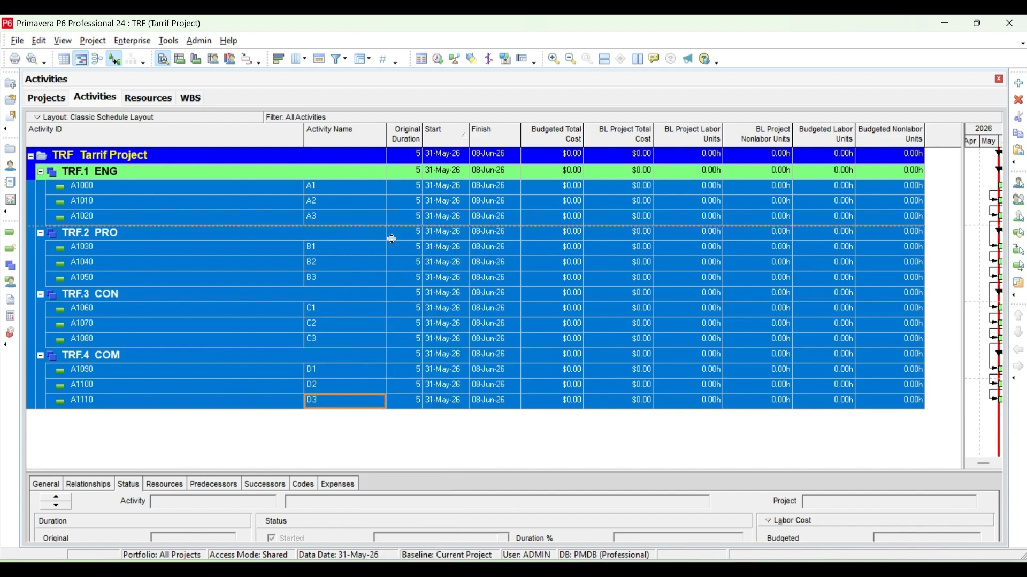
Set the original duration of activity A2 to 10.
double_click(419, 188)
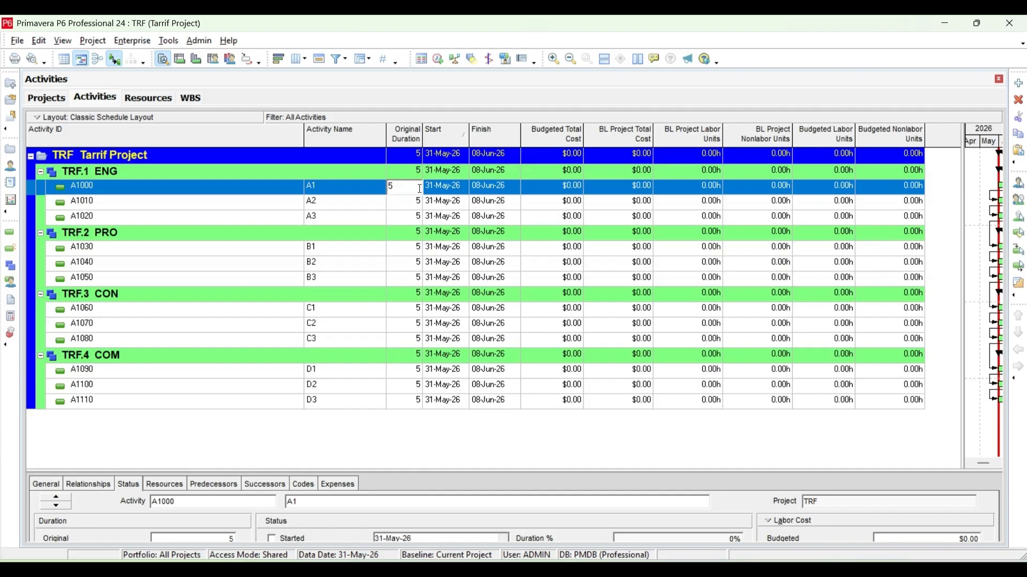
click(417, 202)
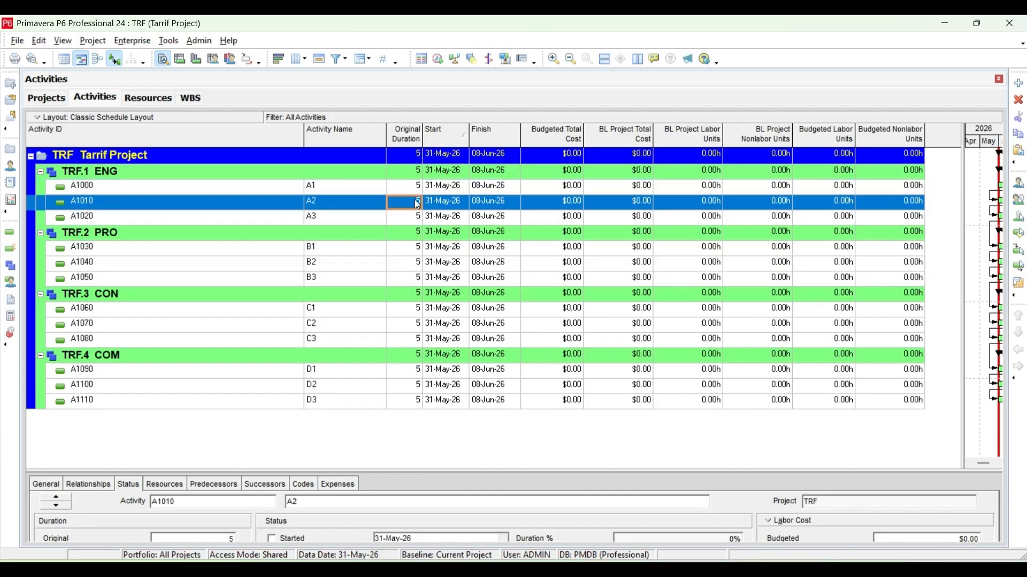
text(10)
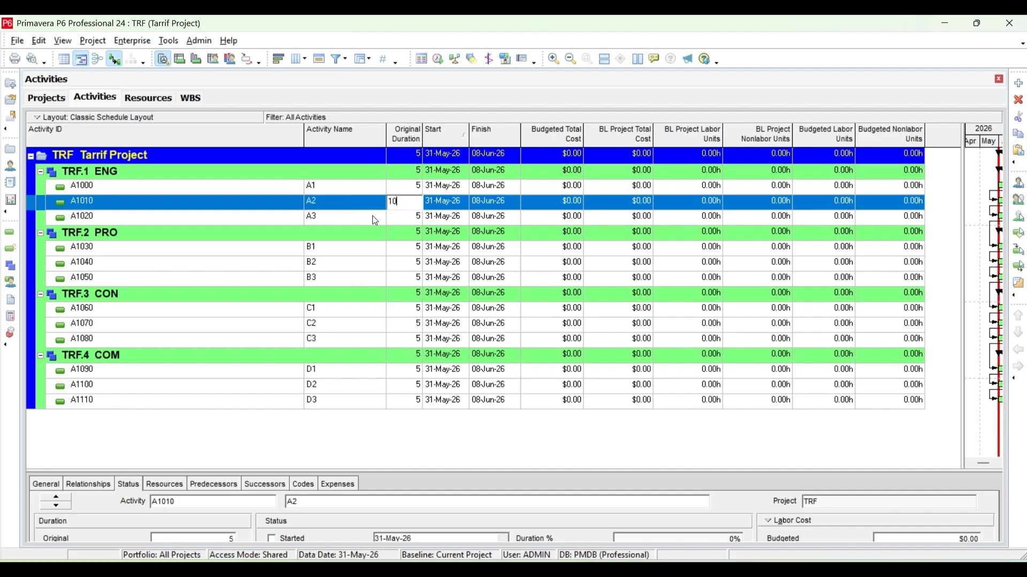
key(Return)
Set the original duration of activity A2 to 20.
click(400, 221)
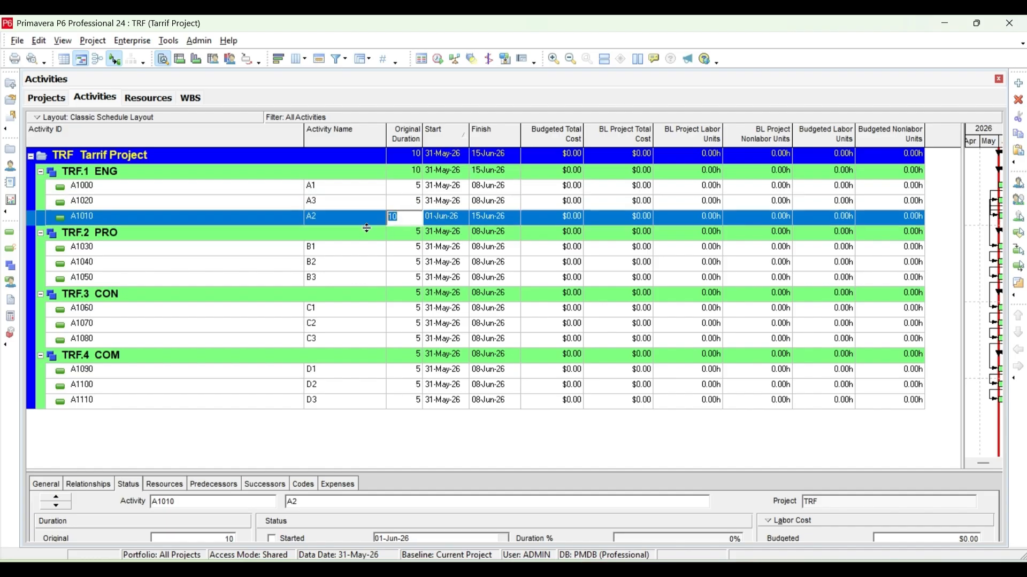
text(20)
click(405, 248)
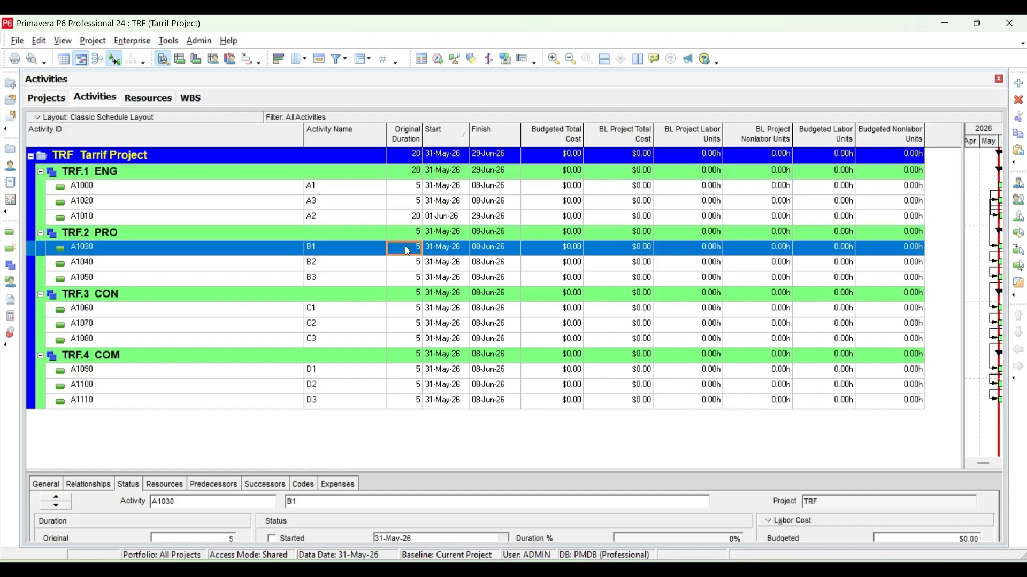
Set the original duration of activity B1 to 40 and of activity B2 to 50.
click(408, 249)
text(40)
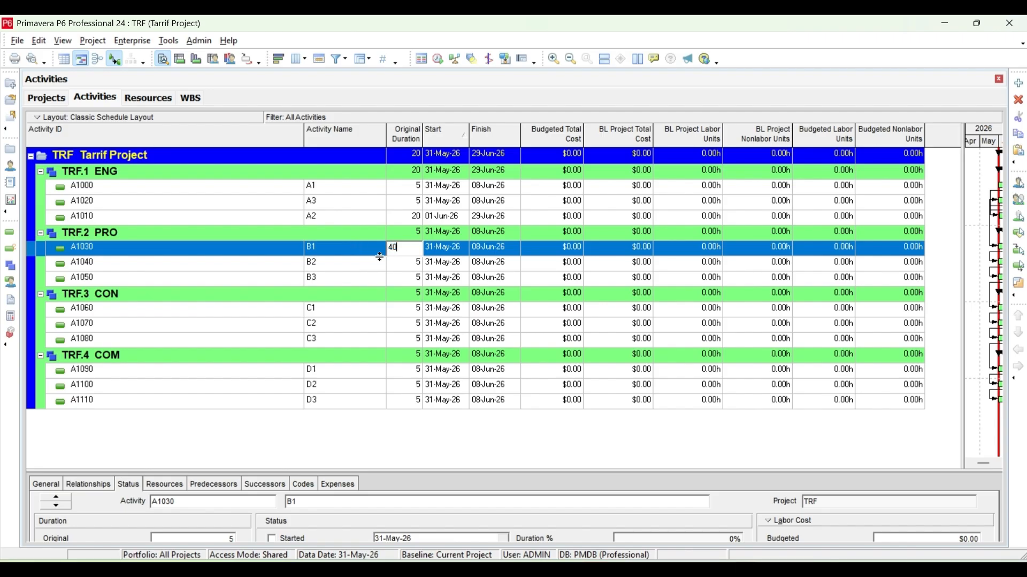
click(413, 266)
click(413, 280)
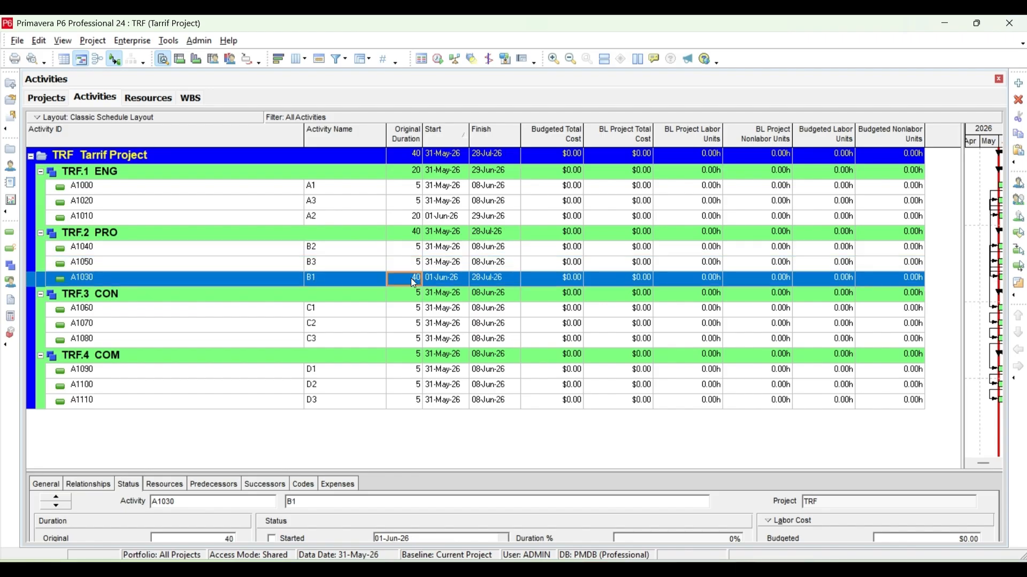
click(421, 251)
click(421, 251)
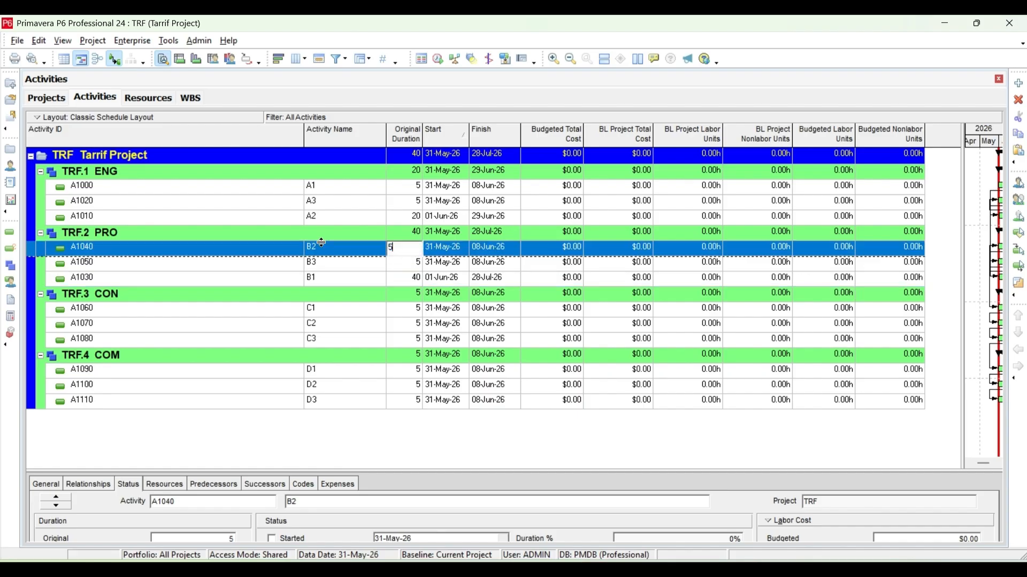
text(0)
Set the original duration of activity C1 to 100.
click(418, 310)
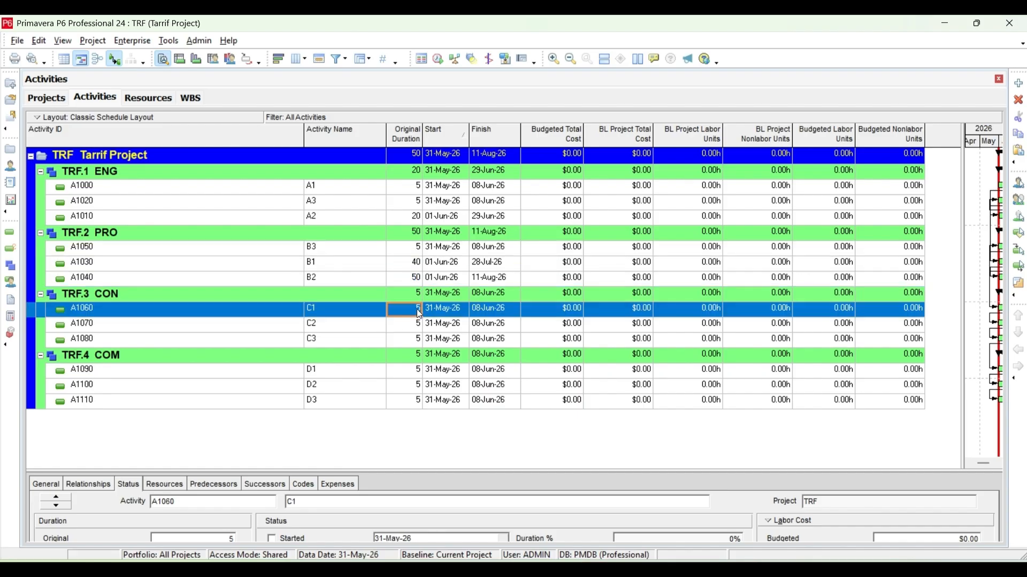
click(418, 310)
text(100)
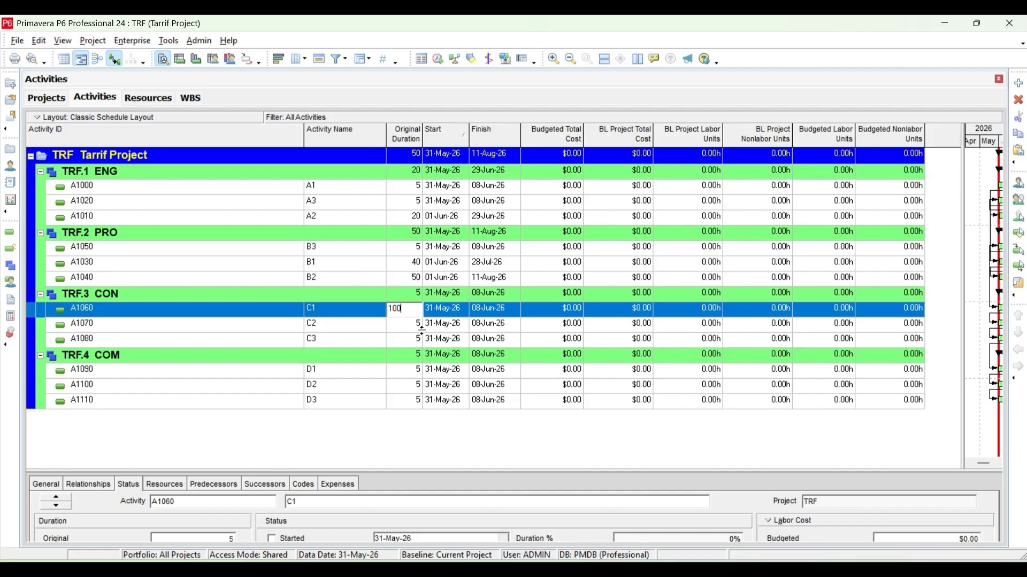
key(Return)
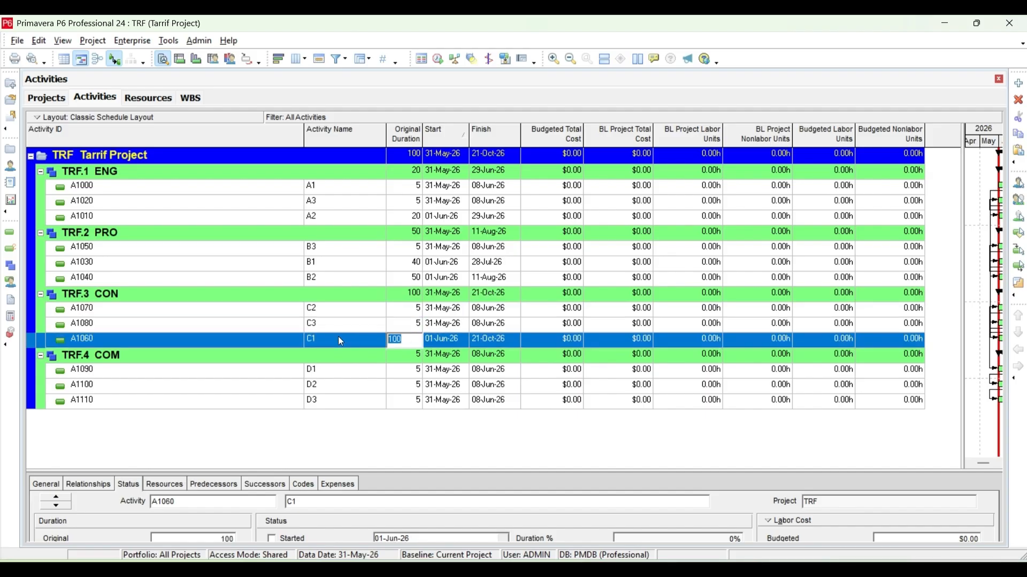
Set the original durations of activities C1 and C3 to 80 each.
text(80)
click(409, 323)
click(409, 323)
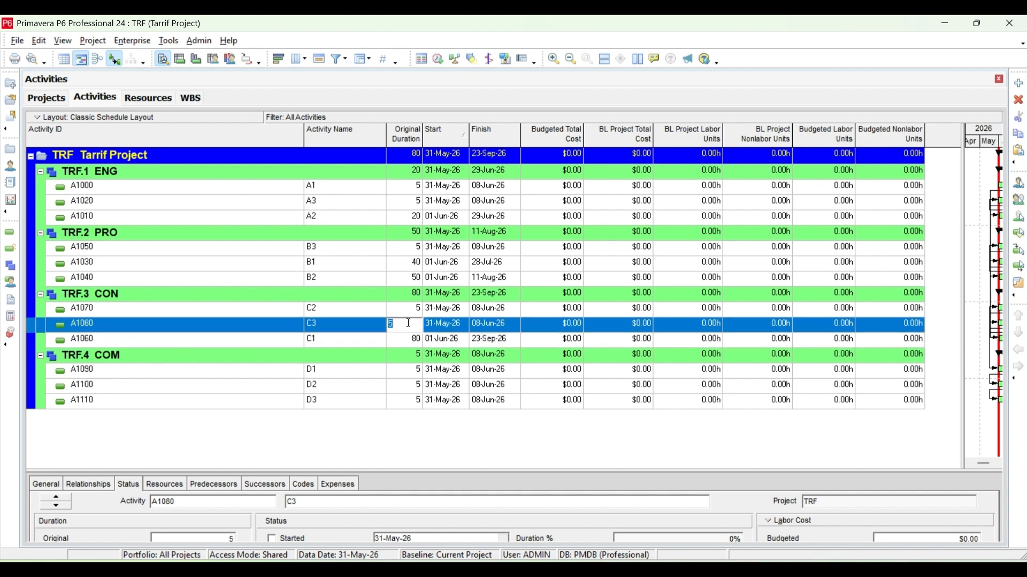
text(80)
Set the original duration of activity D1 to 120 and reschedule the project.
click(413, 373)
click(415, 371)
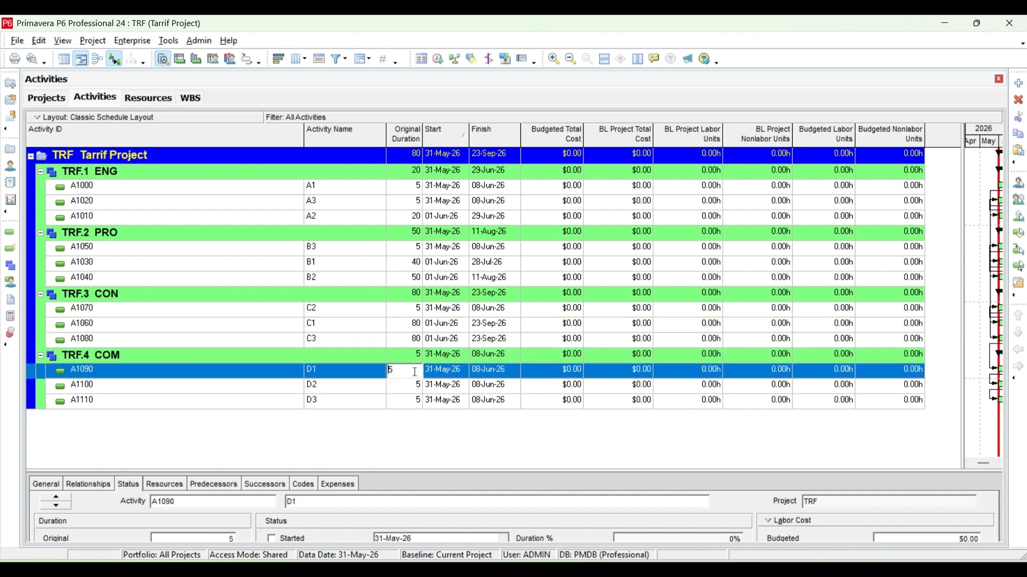
text(120)
key(F9)
click(634, 265)
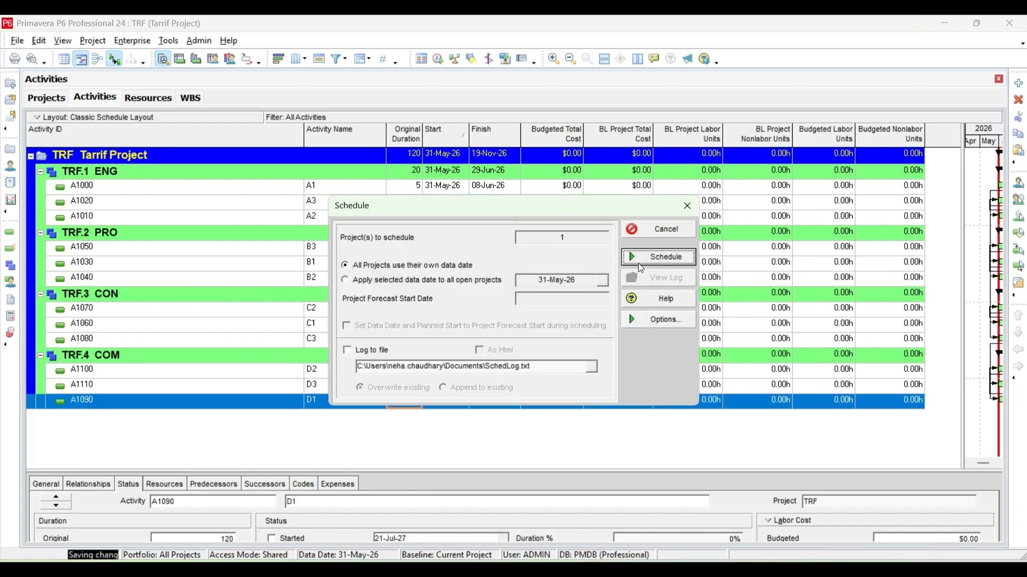
Widen the Gantt chart area and show the activity bars through D3.
click(964, 168)
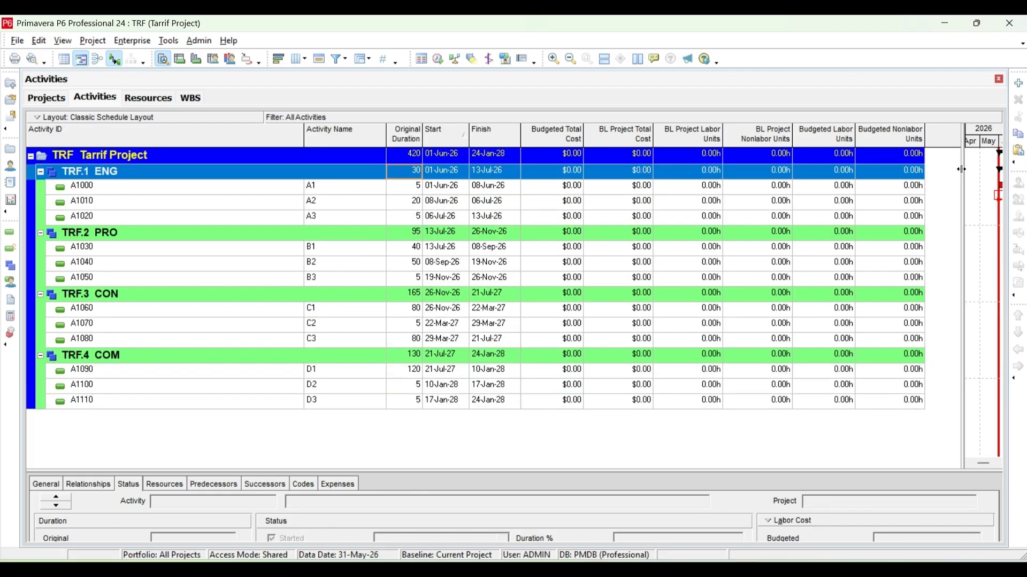
drag(961, 169, 675, 169)
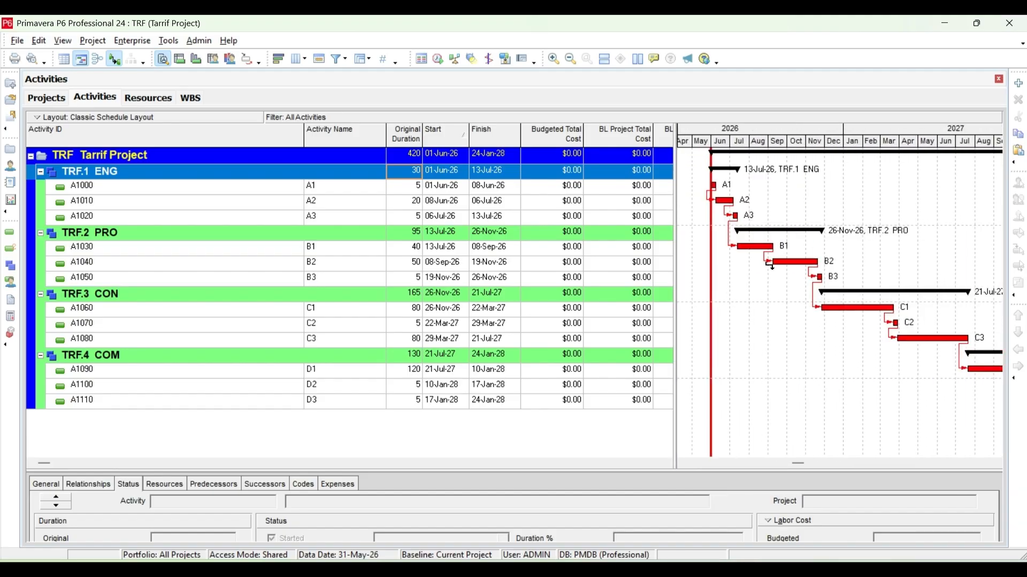
click(796, 464)
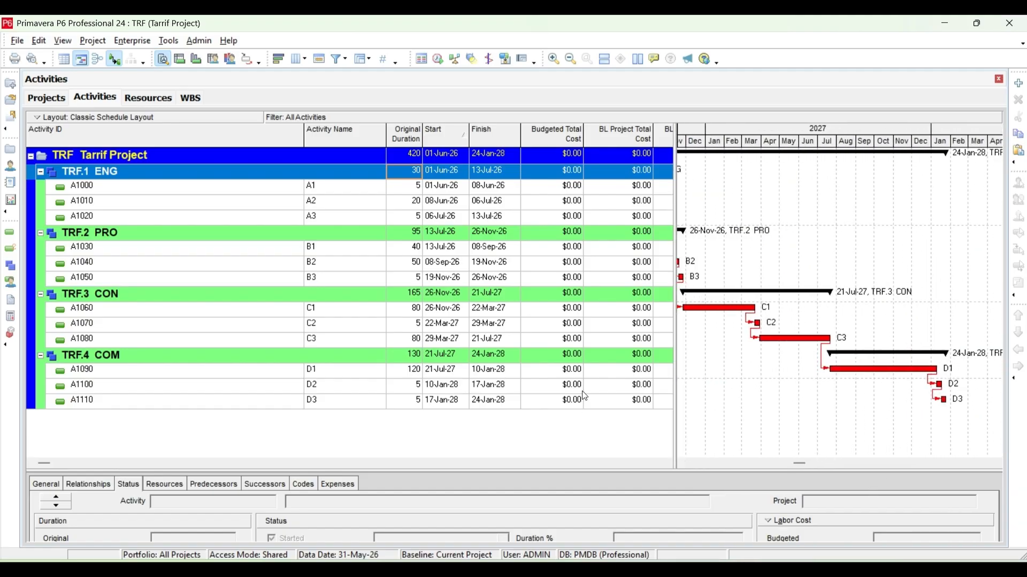
Change the relationship of activity A2 with its predecessor A1 to SS and reschedule the project.
click(316, 186)
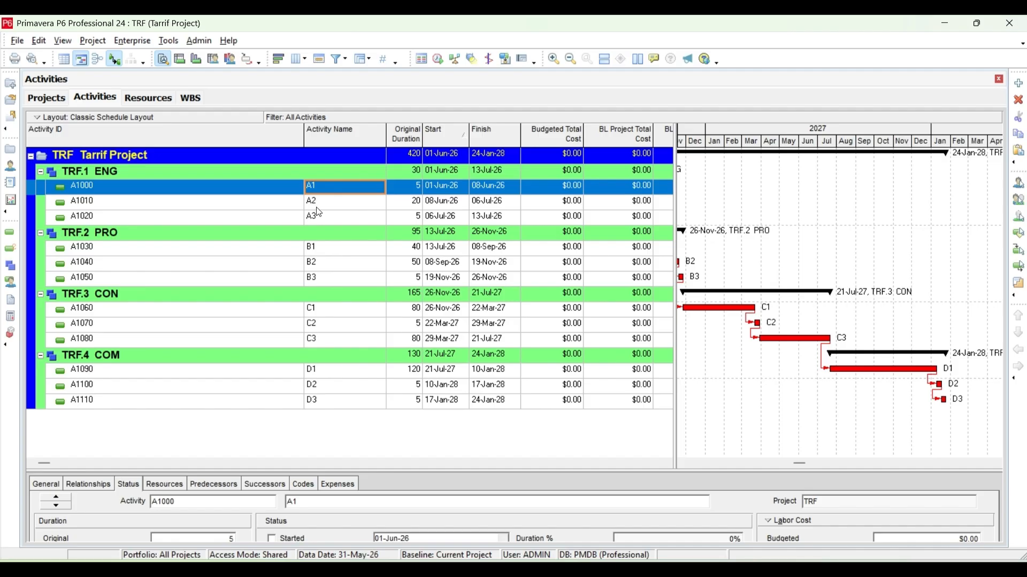
click(323, 201)
click(197, 486)
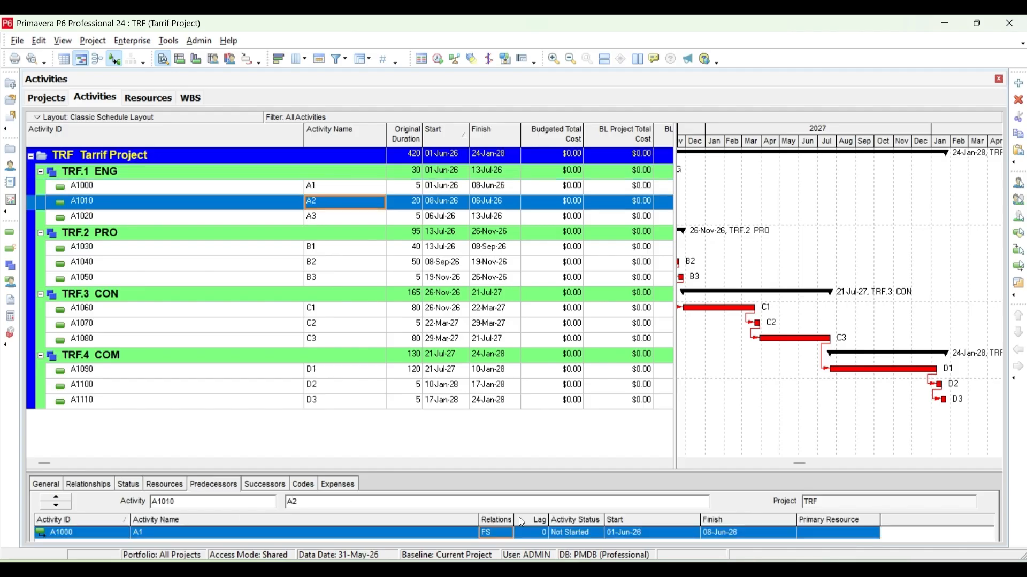
double_click(497, 535)
click(497, 573)
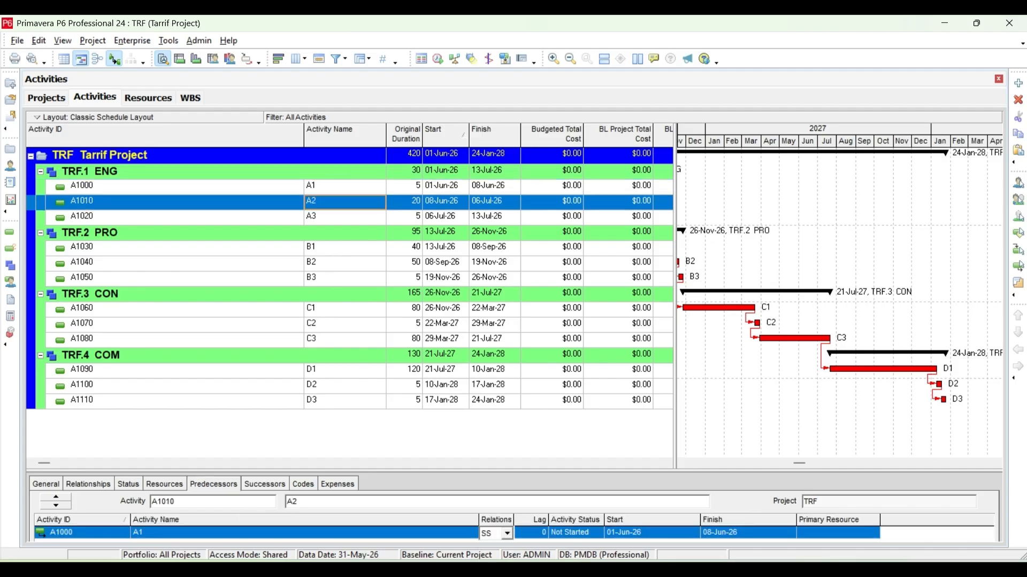
key(F9)
click(658, 257)
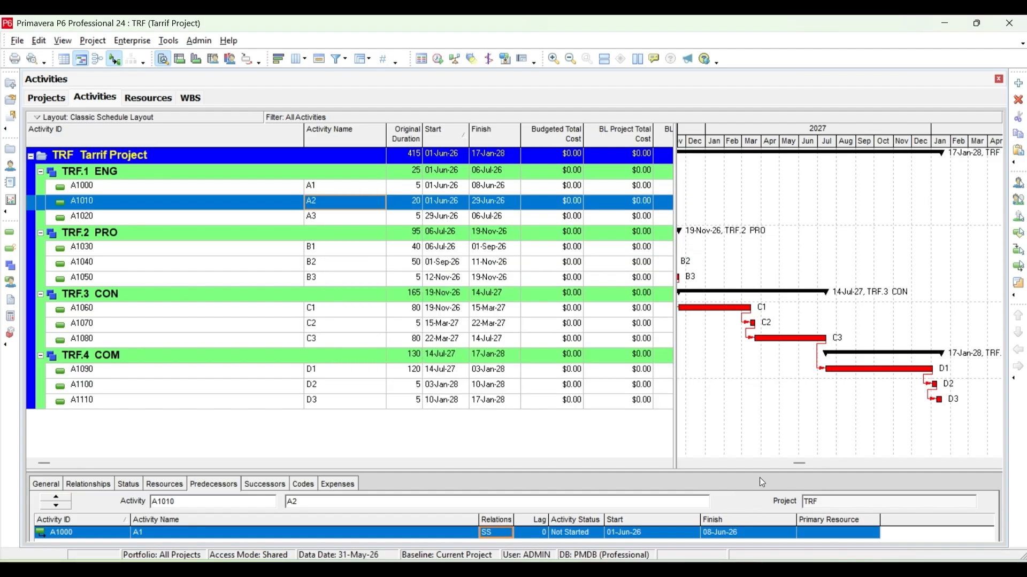
drag(798, 464, 716, 464)
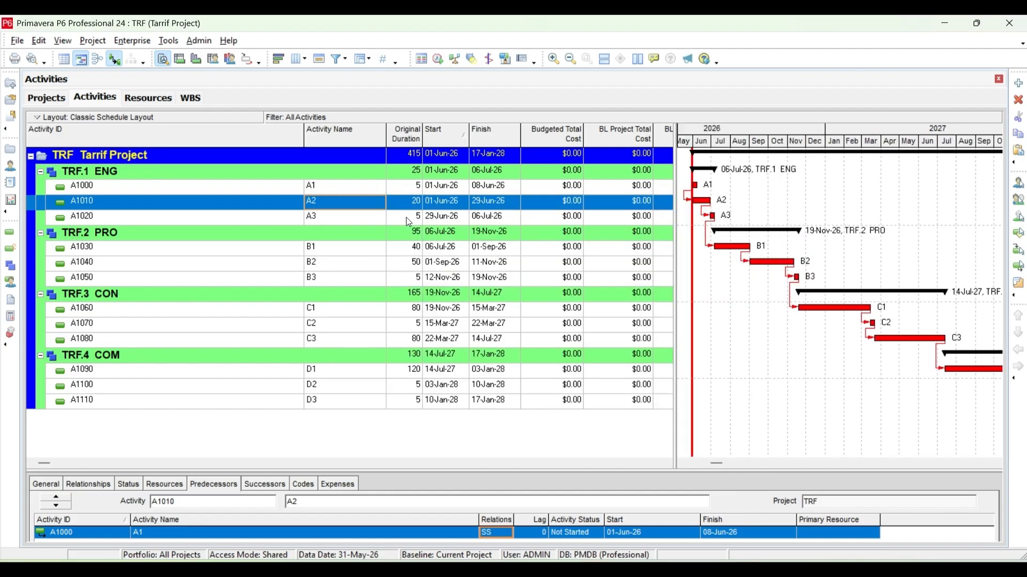
Change the relationship of activity B2 with its predecessor B1 to SS and reschedule the project.
click(409, 266)
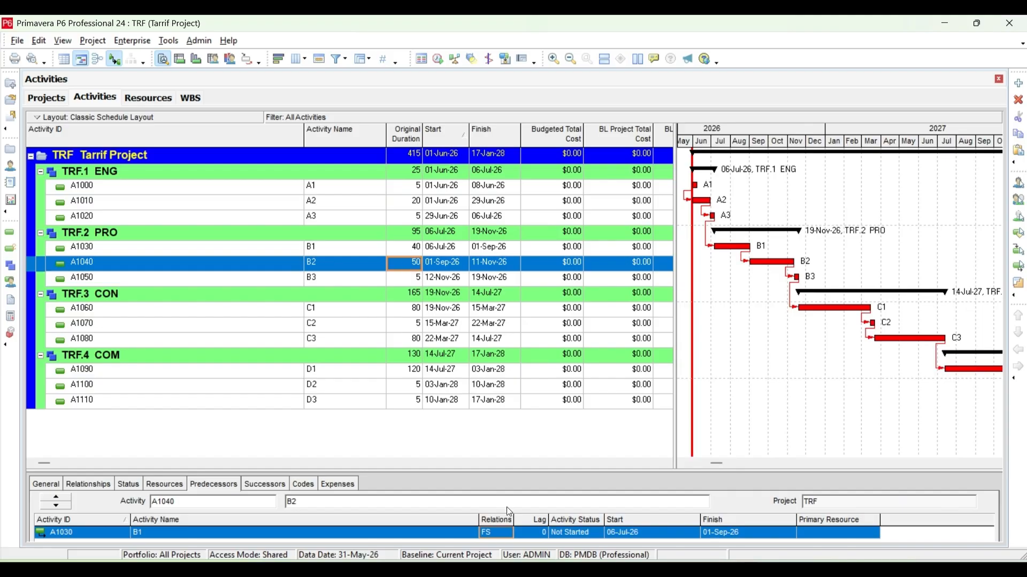
double_click(503, 537)
click(495, 575)
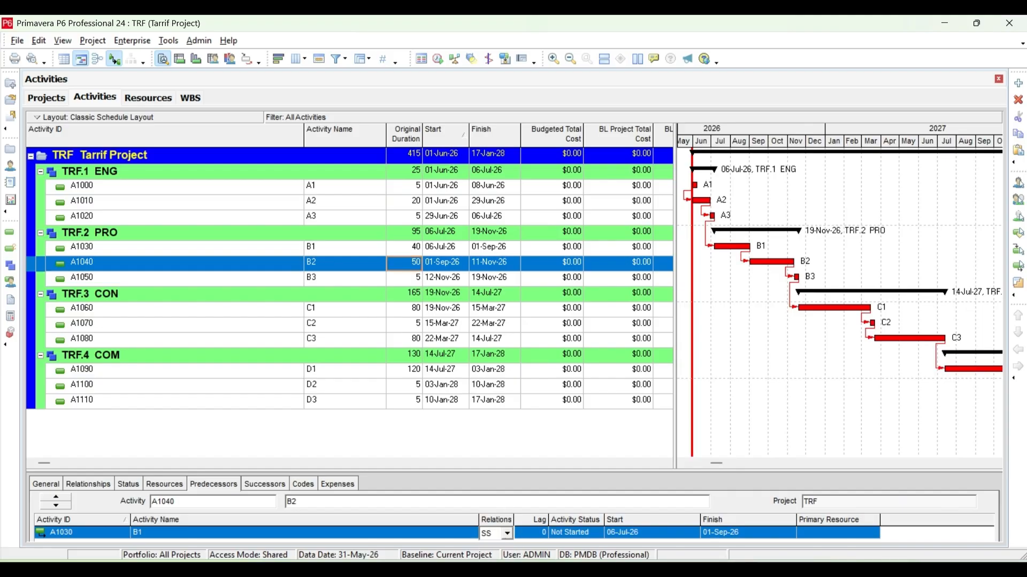
key(F9)
click(676, 257)
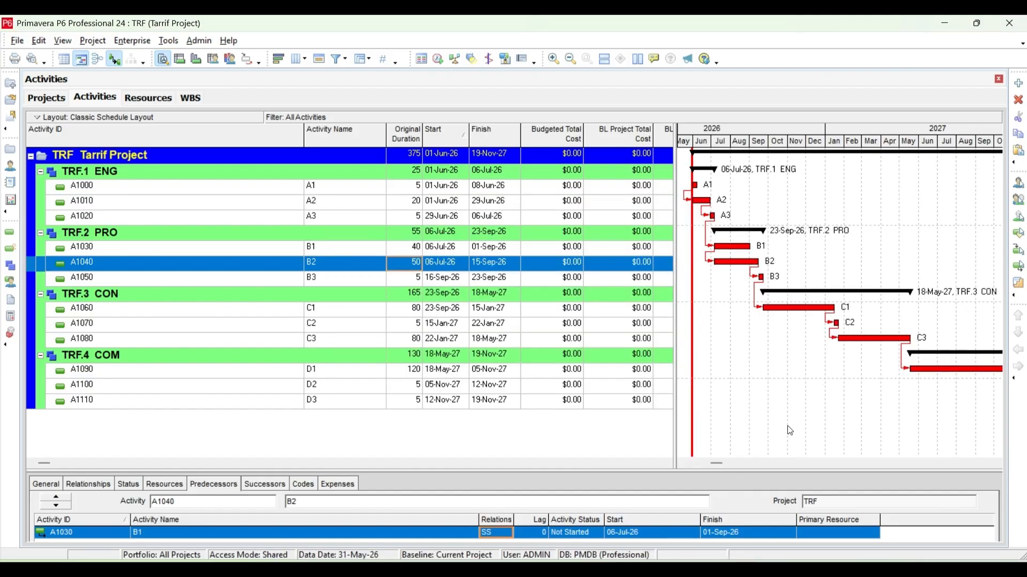
drag(808, 466, 808, 462)
drag(720, 459, 782, 466)
Change the relationship of activity C1 with its predecessor B3 to SS and reschedule the project.
click(412, 312)
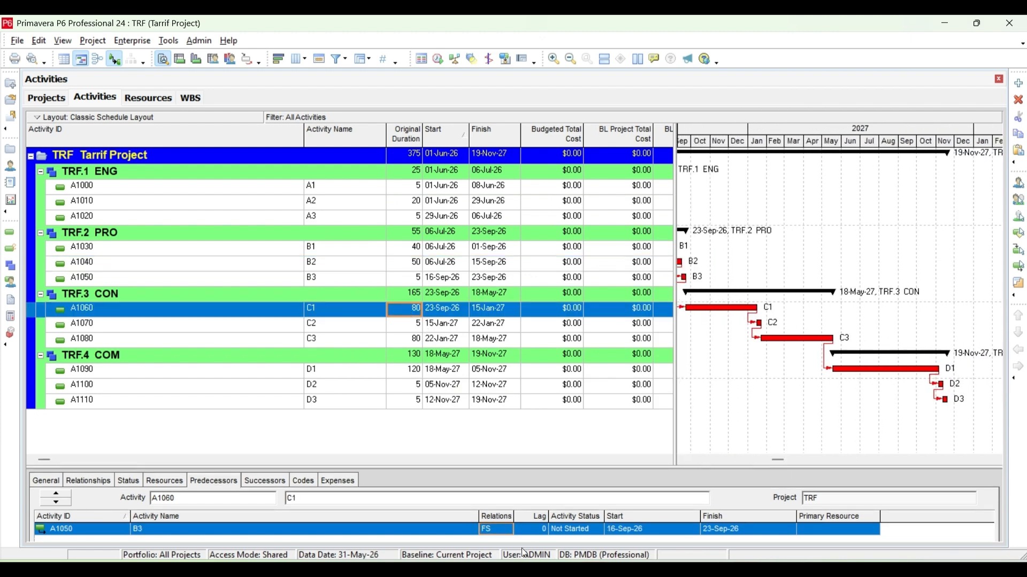
click(496, 531)
click(496, 561)
key(F9)
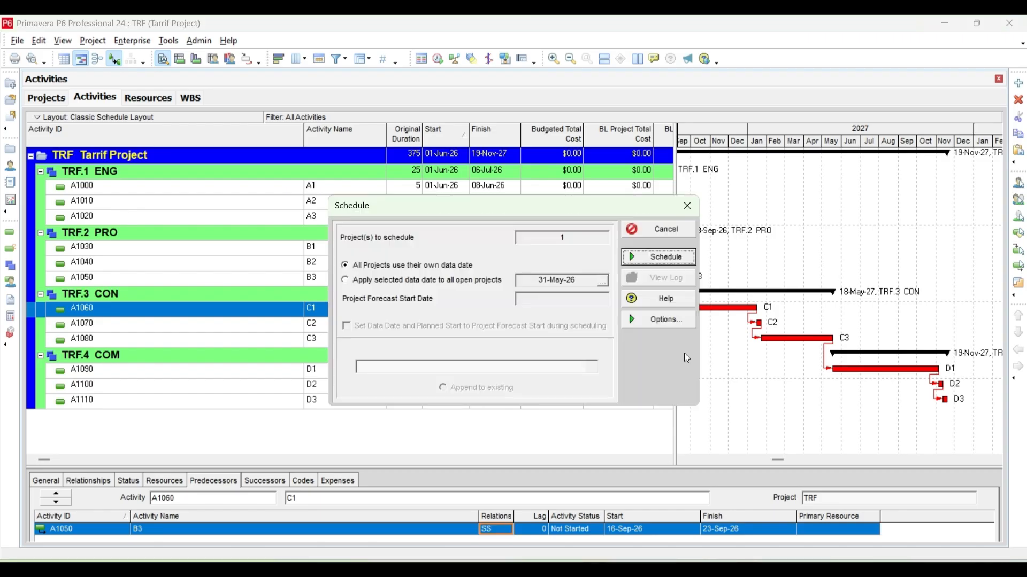
click(676, 257)
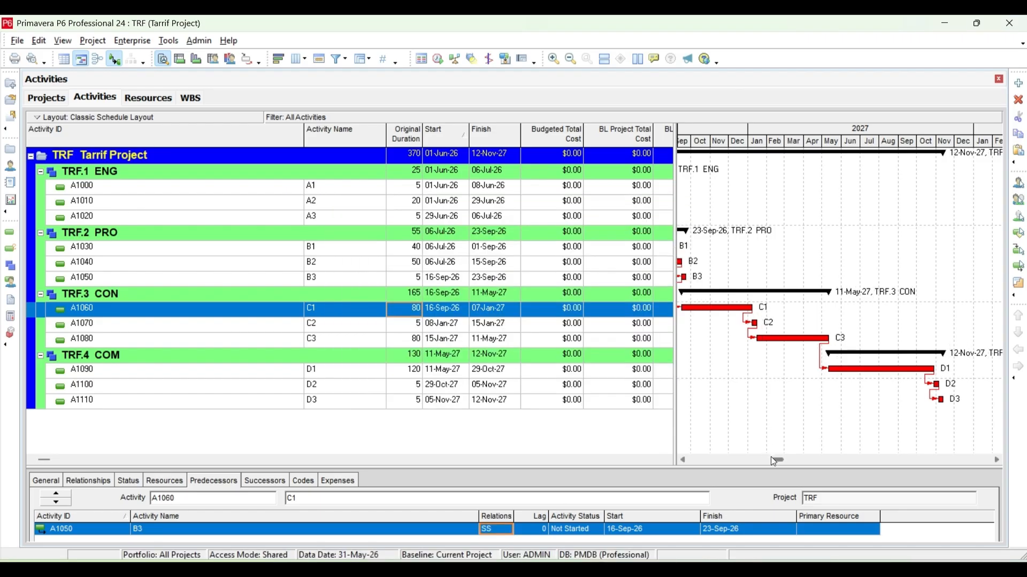
drag(775, 461, 714, 463)
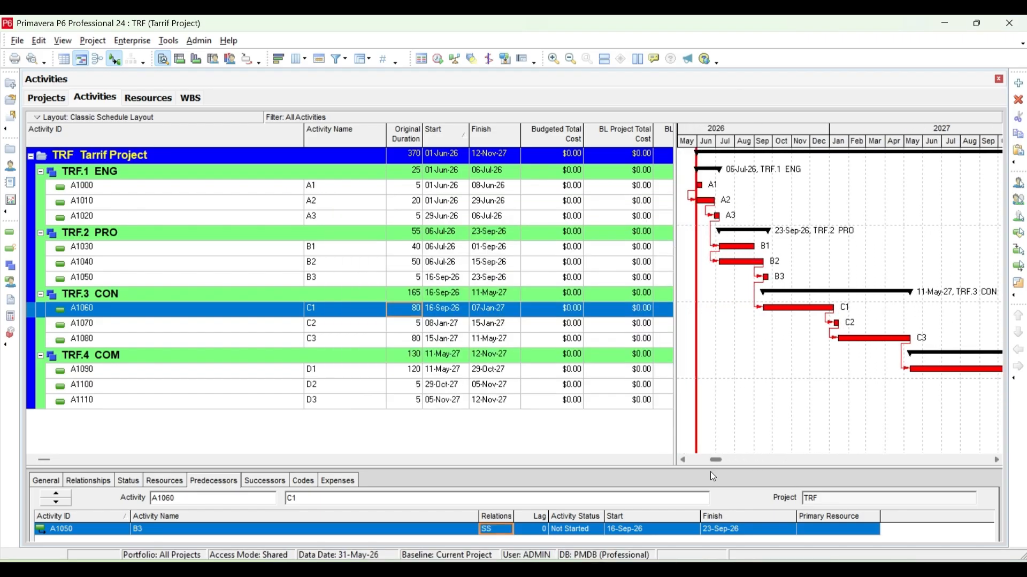
Set the original duration of activity C2 to 40.
click(411, 325)
text(40)
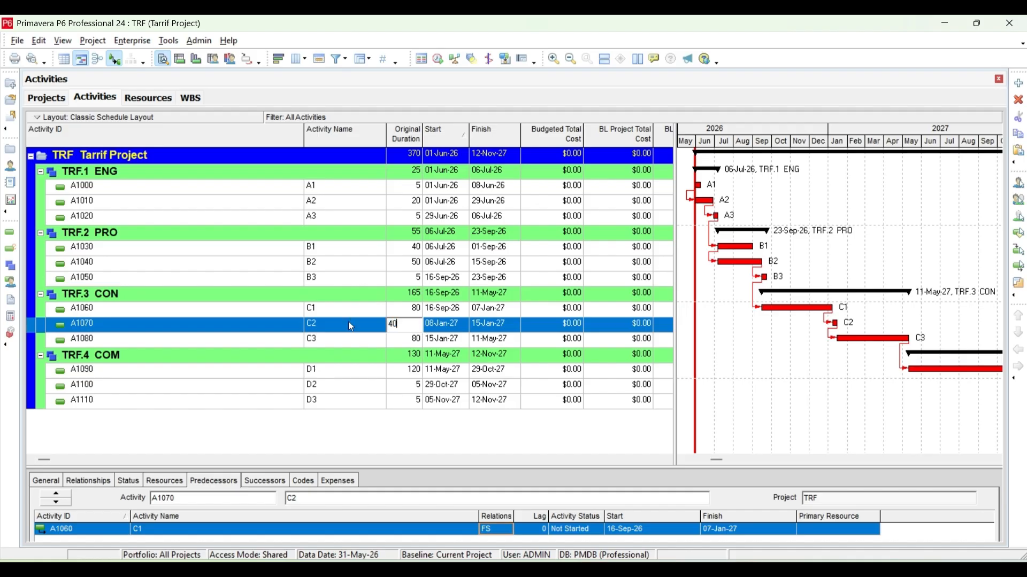
key(Return)
Change the relationship of activity C3 with its predecessor C2 to SS and reschedule the project.
click(350, 342)
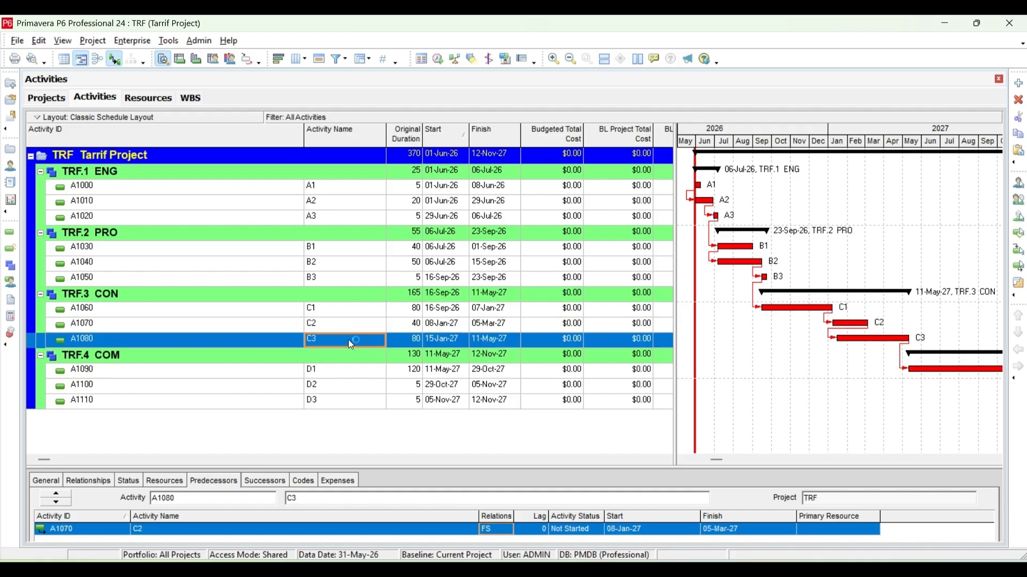
click(351, 344)
click(504, 532)
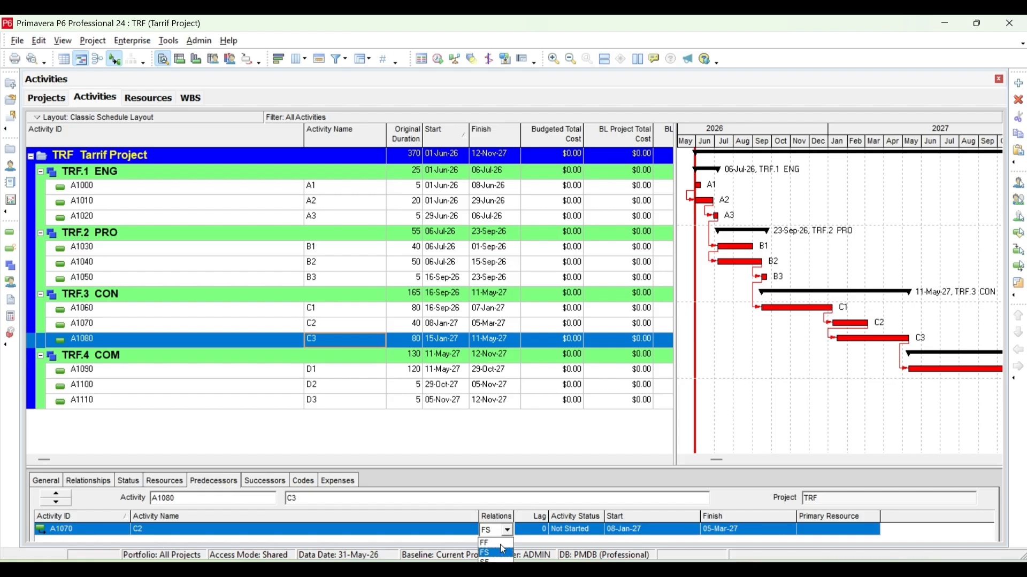
click(498, 569)
key(F9)
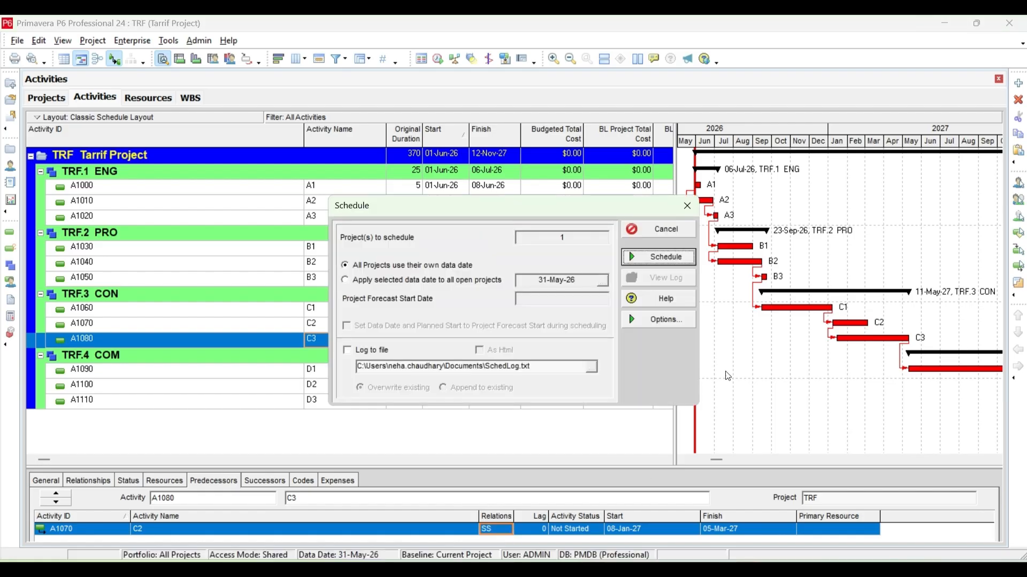
click(663, 255)
scroll(986, 463, right, 2)
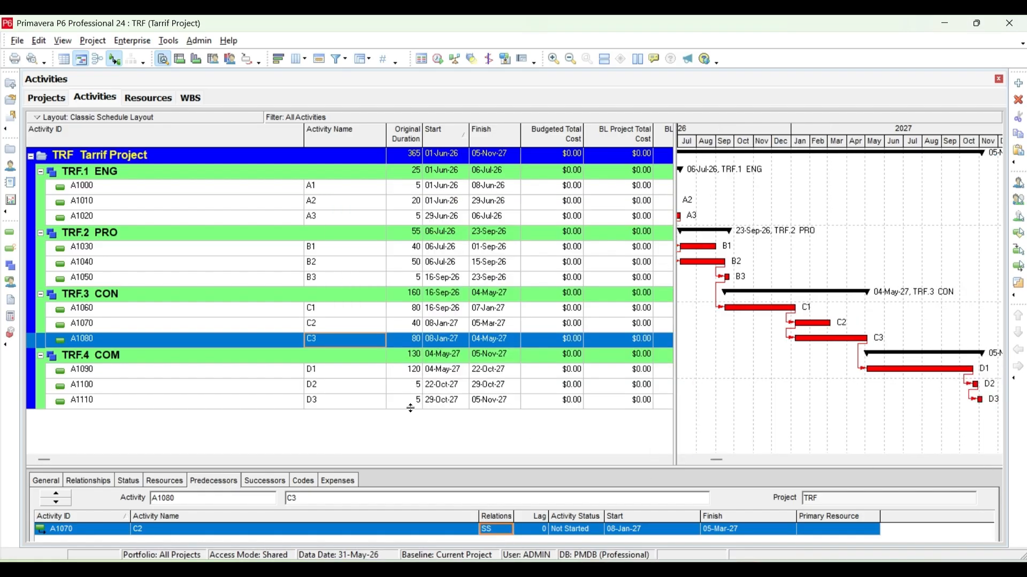
Change the relationship of activity D2 with its predecessor D1 to SS and reschedule the project.
click(408, 385)
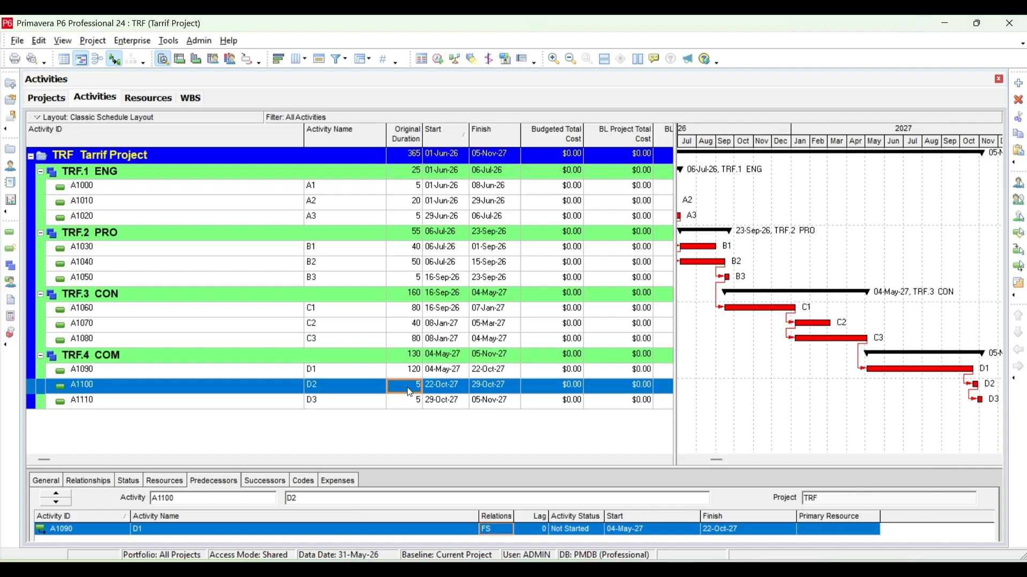
click(505, 533)
click(495, 560)
key(F9)
click(664, 258)
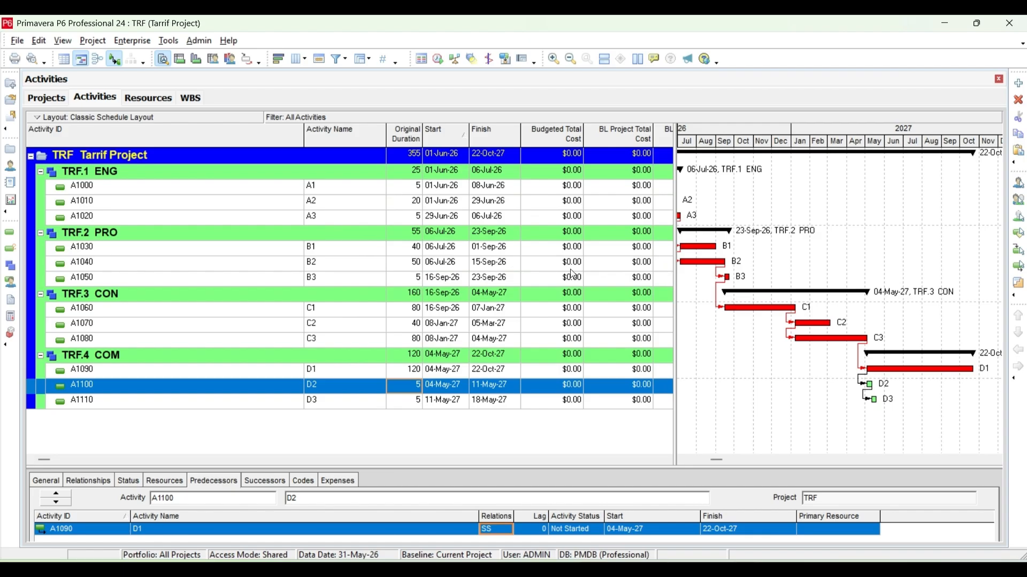
drag(714, 459, 700, 467)
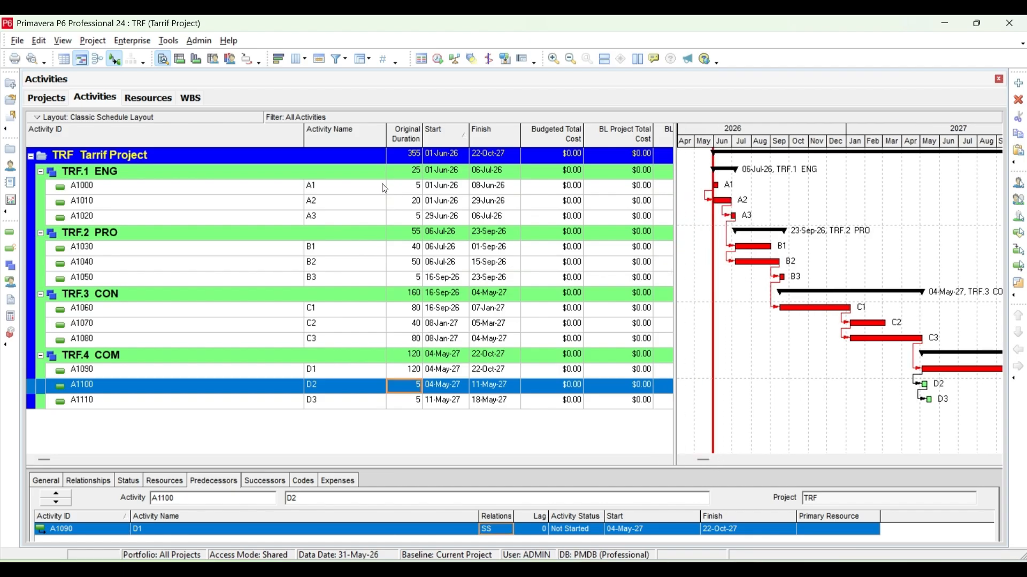
Enlarge the activity details area and set the activity type of A1 to Start Milestone.
click(361, 186)
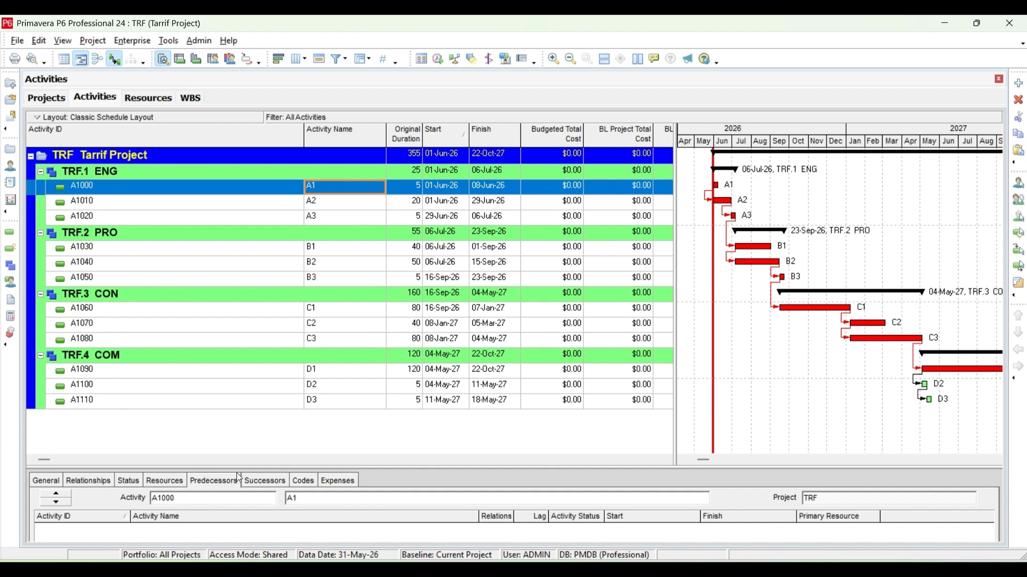
drag(245, 467, 255, 427)
click(46, 426)
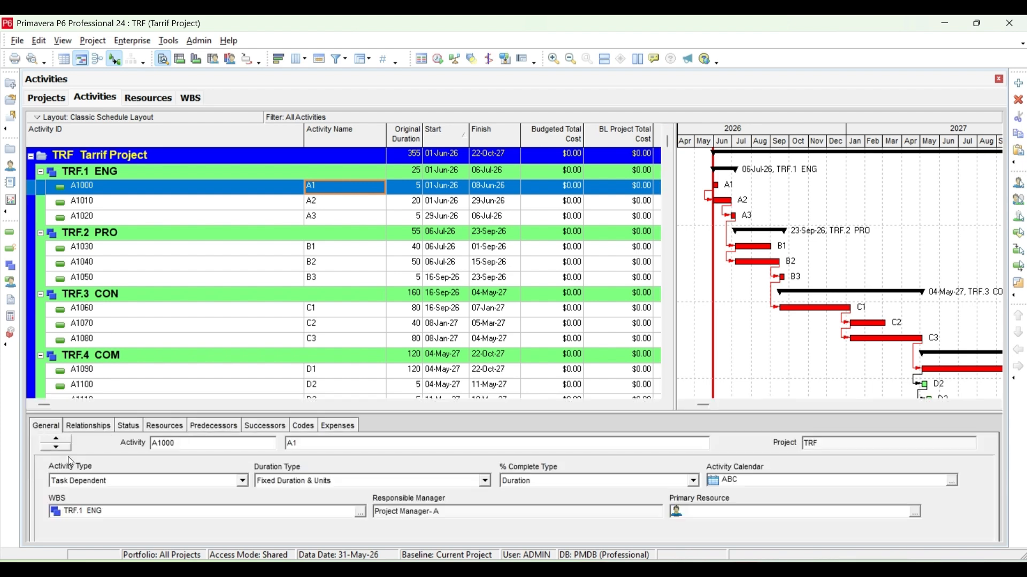
click(108, 482)
click(102, 523)
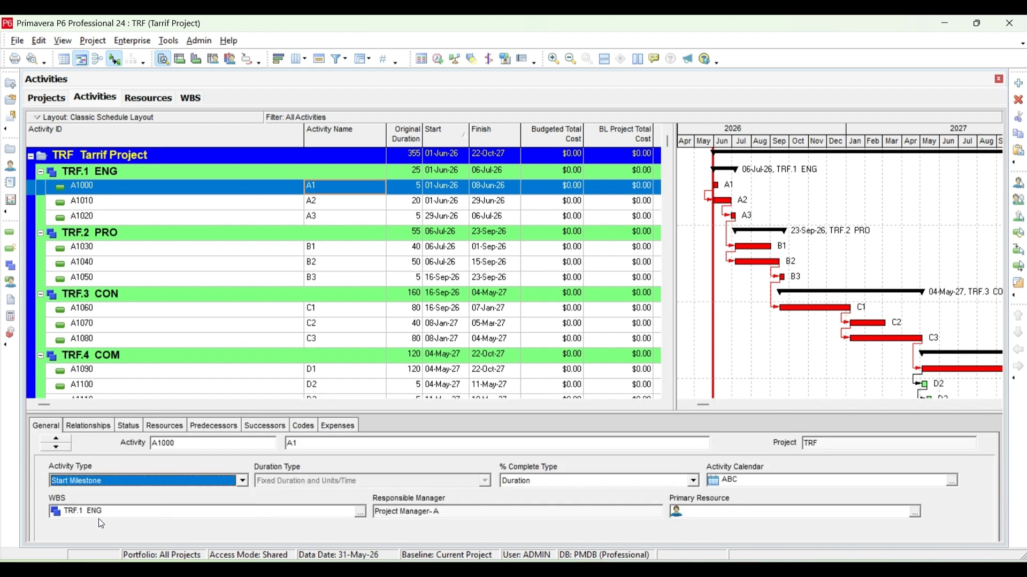
Set the activity type of D3 to Finish Milestone and reschedule the project.
scroll(129, 382, down, 1)
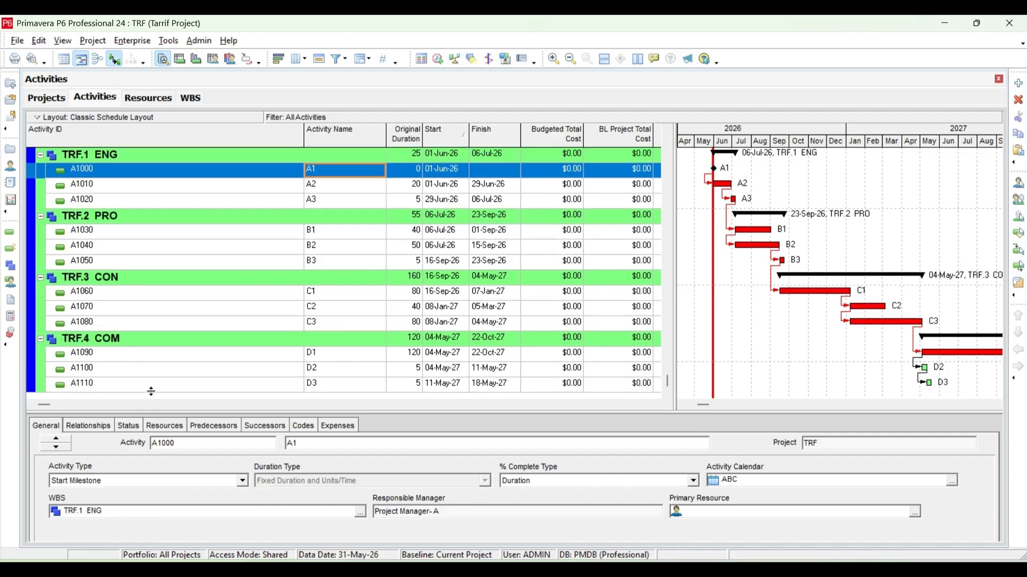
click(152, 387)
scroll(153, 387, down, 1)
click(122, 480)
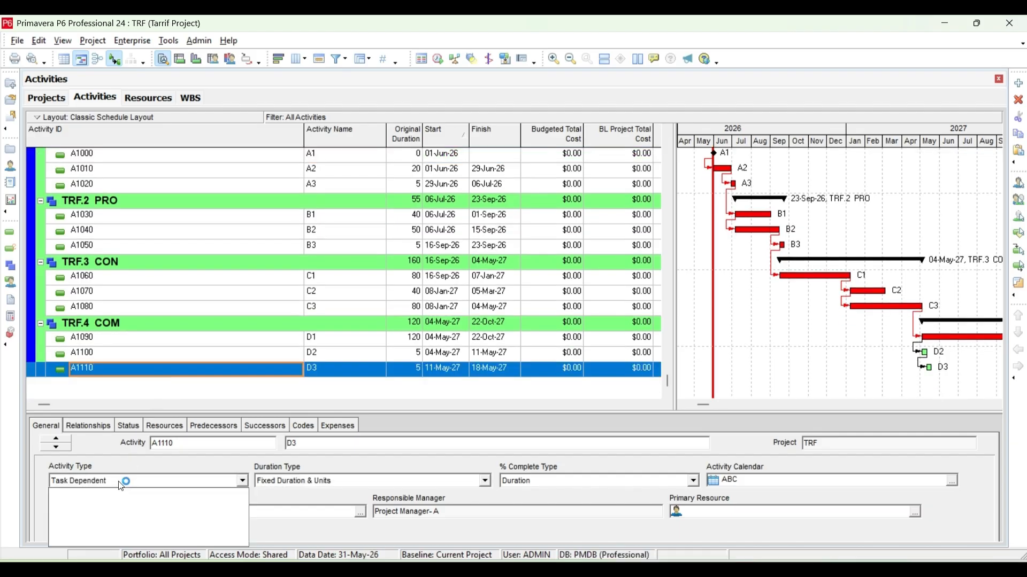
click(111, 495)
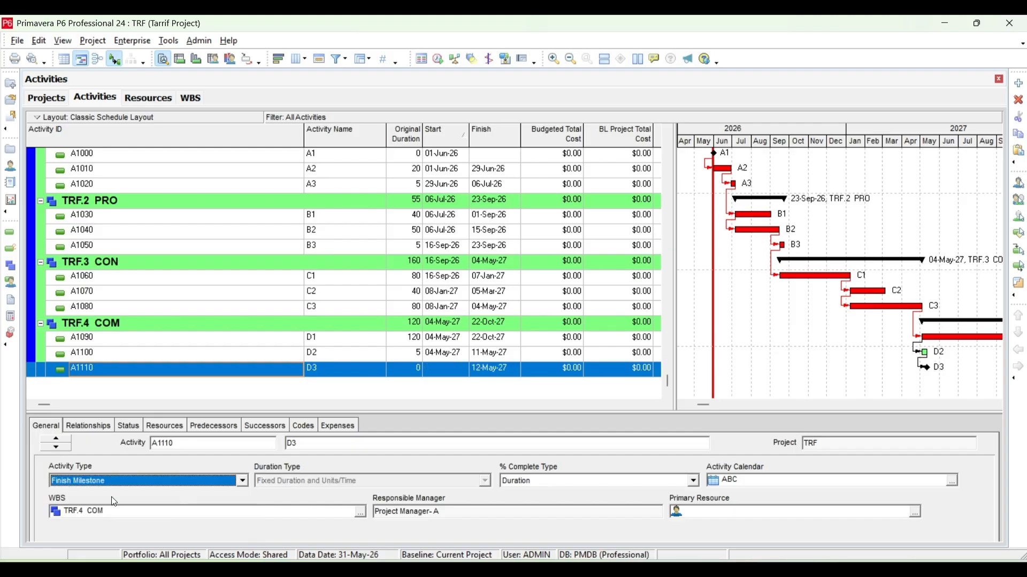
key(F9)
click(644, 257)
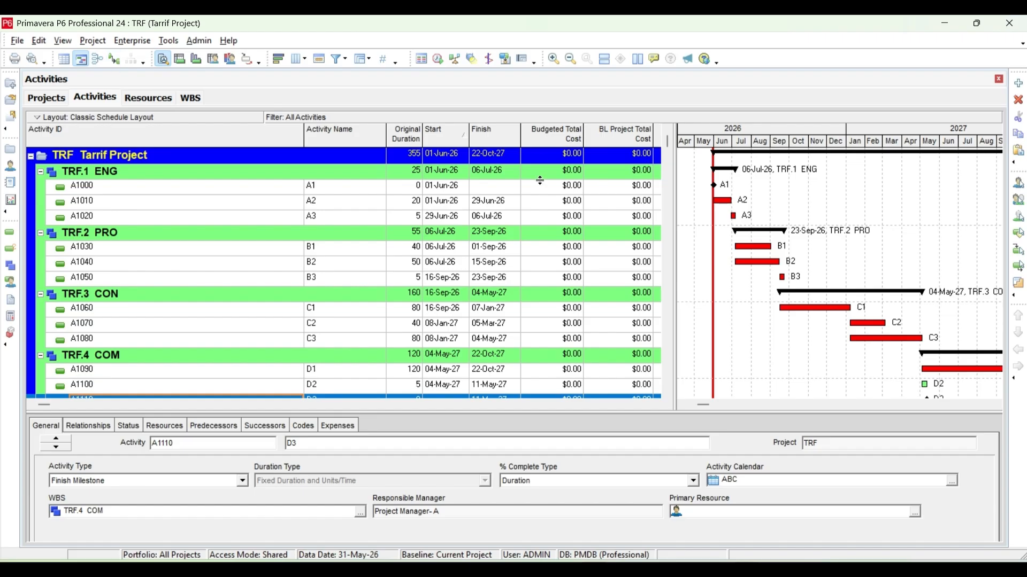
Check the predecessors and relationship types of activities A2, A3 and B1.
click(226, 201)
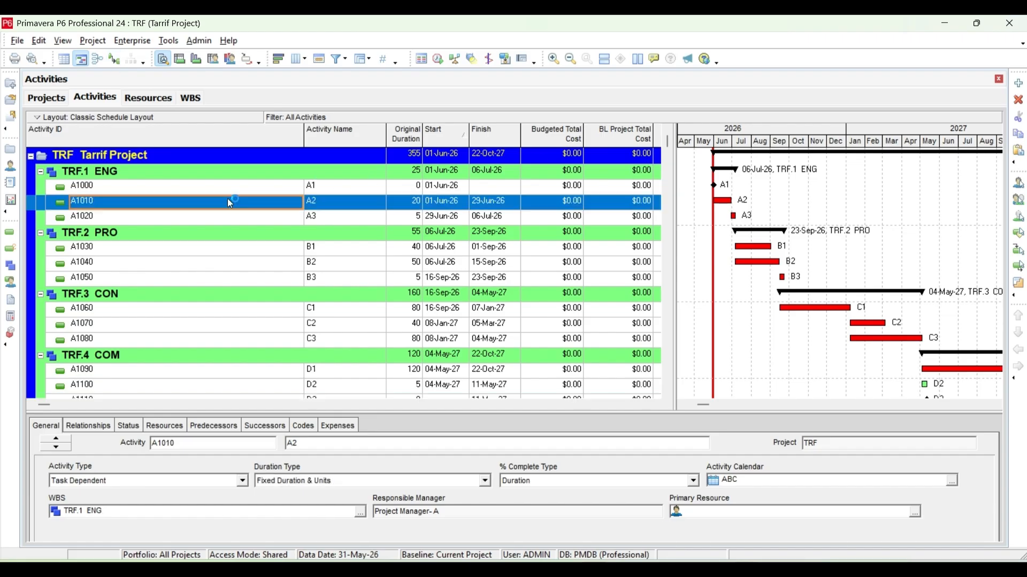
click(227, 429)
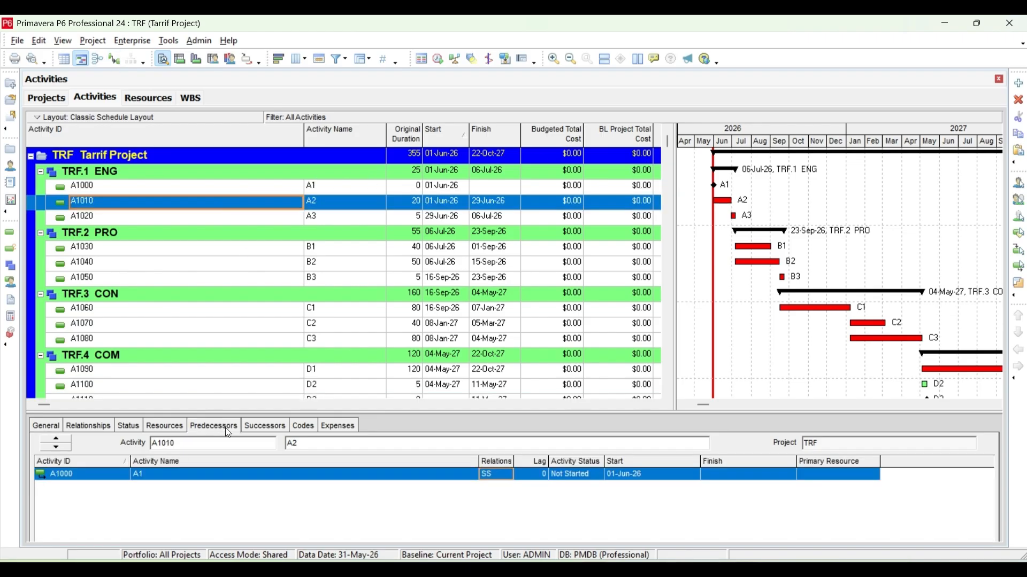
click(239, 218)
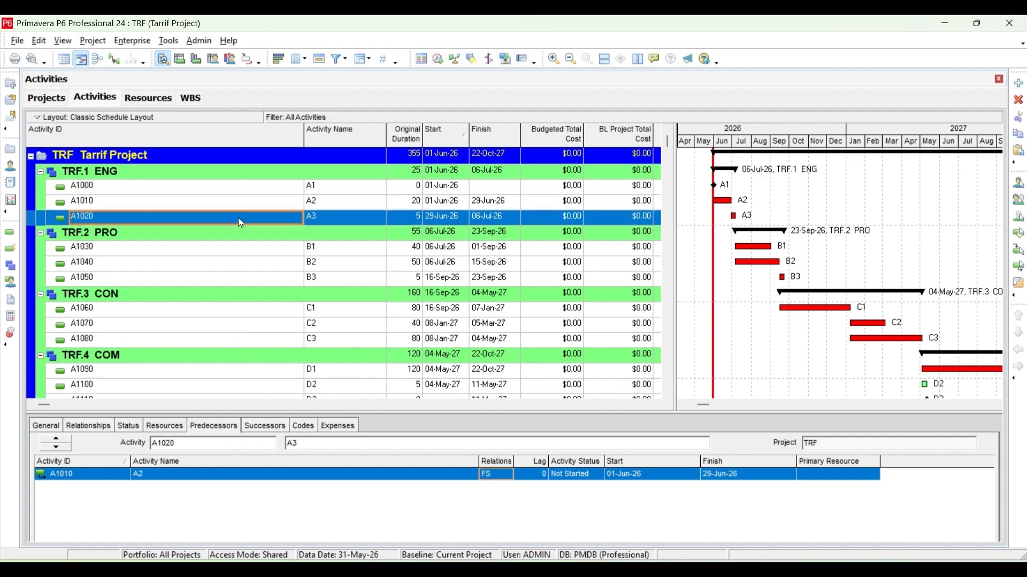
click(250, 249)
scroll(251, 251, down, 1)
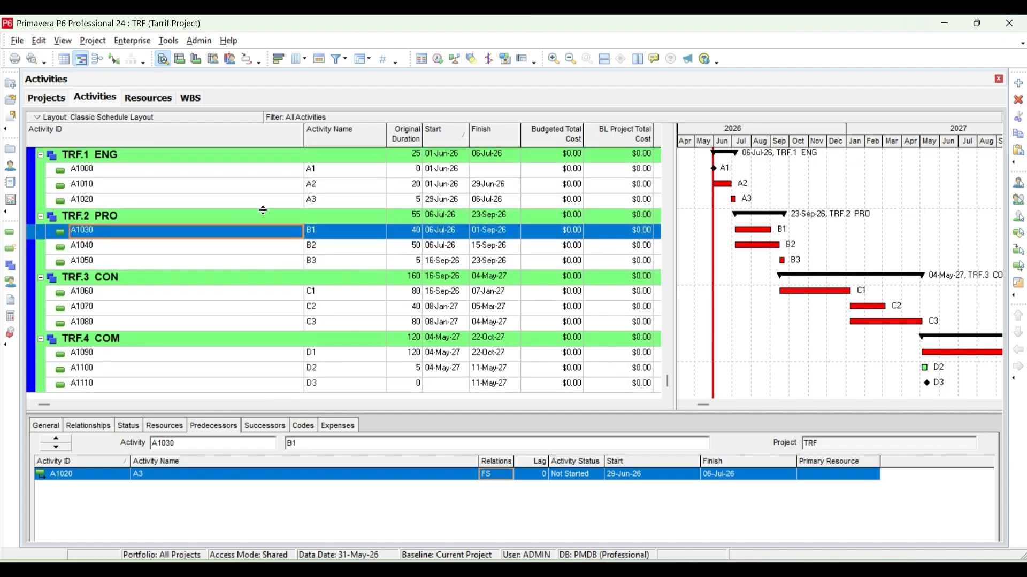
Show the relationship lines in the Gantt chart and widen the activity table to include the BL Project Labor Units column.
click(115, 59)
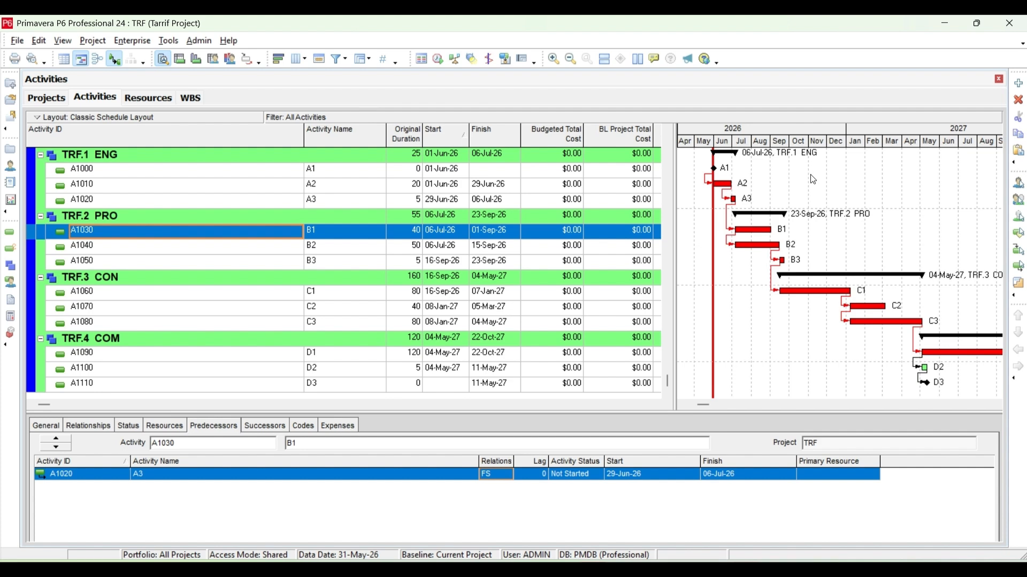
scroll(850, 273, down, 1)
scroll(867, 296, up, 2)
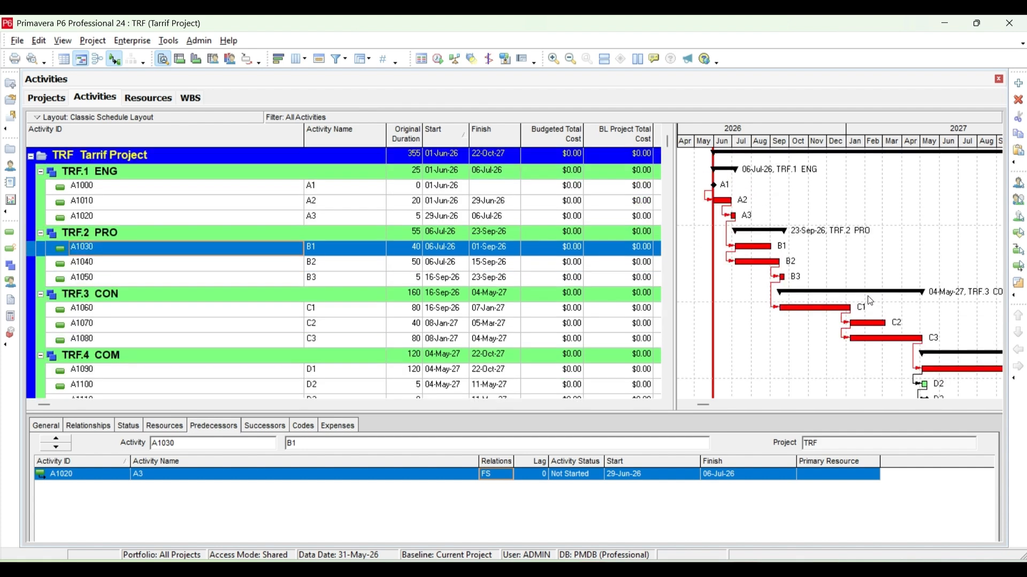
click(110, 55)
click(111, 55)
scroll(831, 251, down, 1)
scroll(827, 305, up, 1)
drag(673, 142, 743, 141)
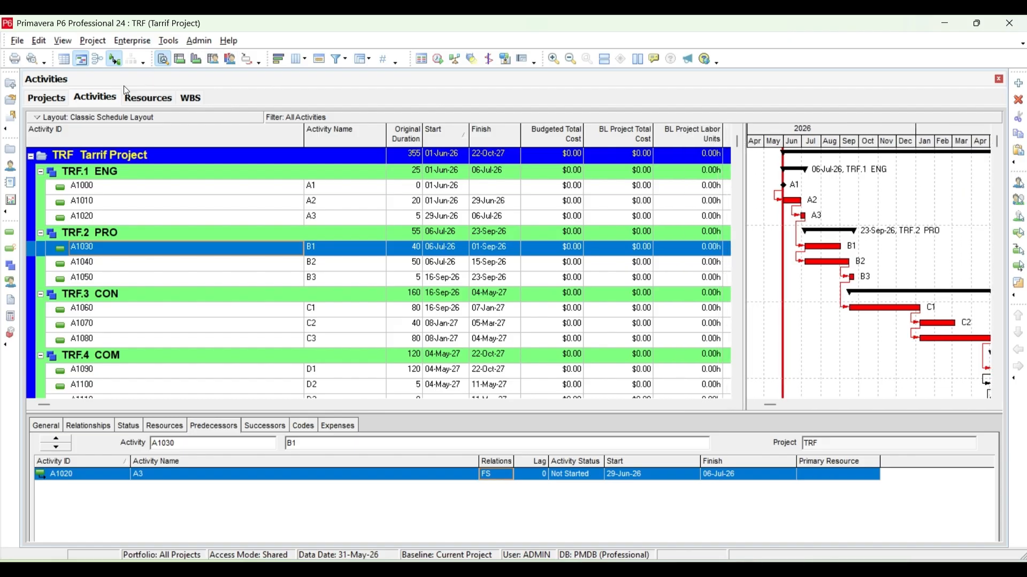
Go to the resources list and add a new resource named AB with the ID R-5.
click(129, 40)
click(150, 94)
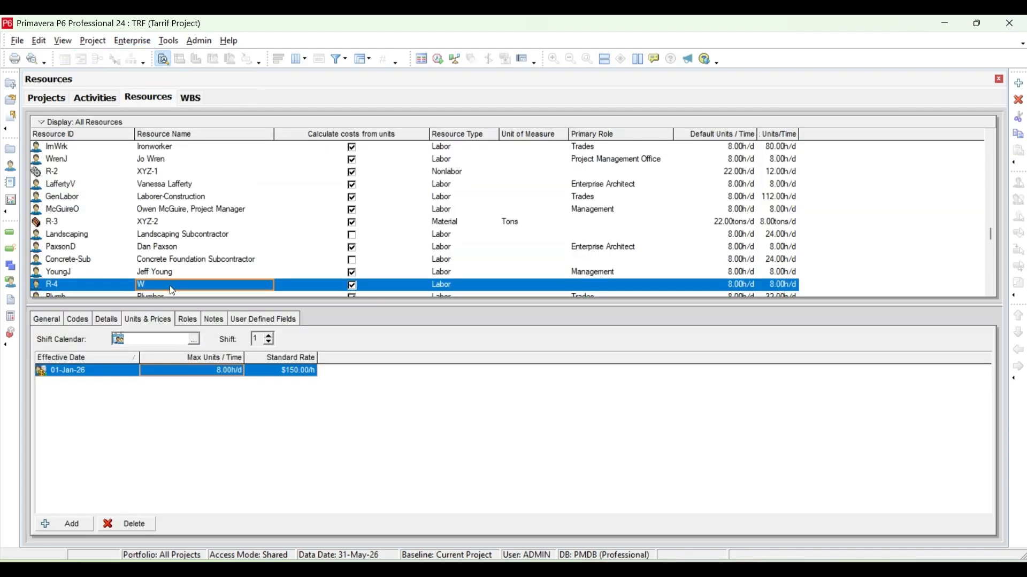
click(1018, 84)
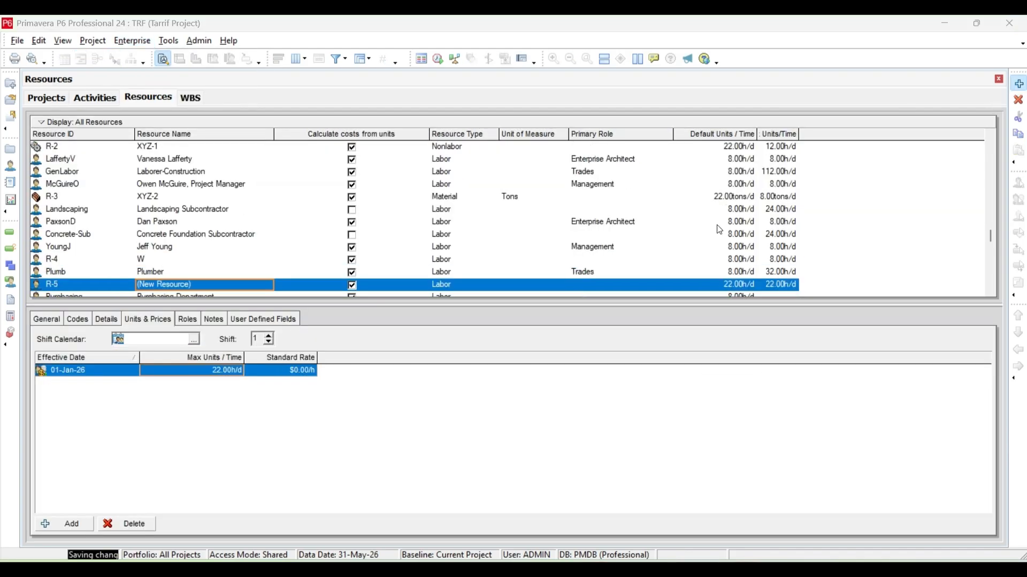
drag(421, 364, 282, 376)
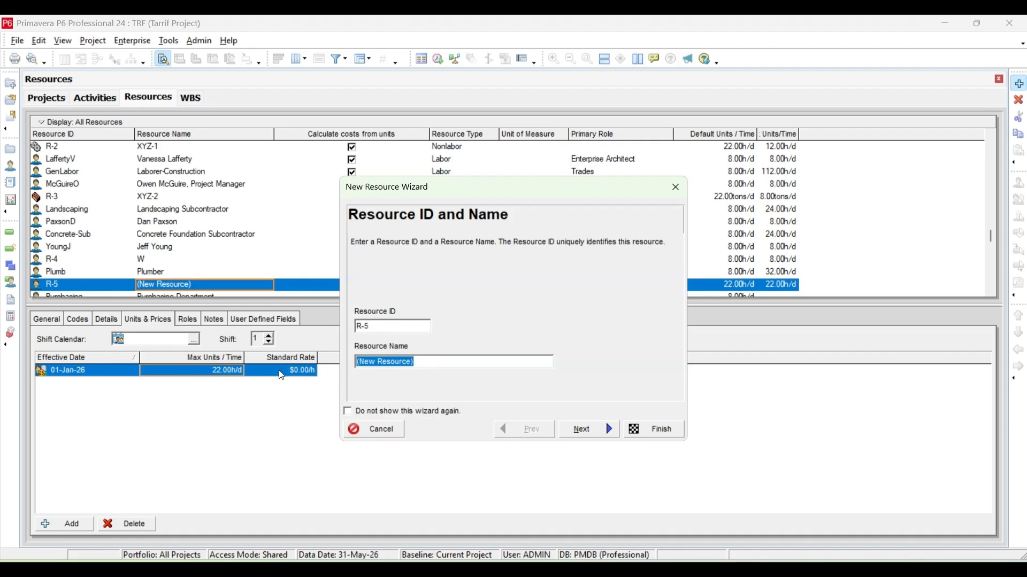
text(AB)
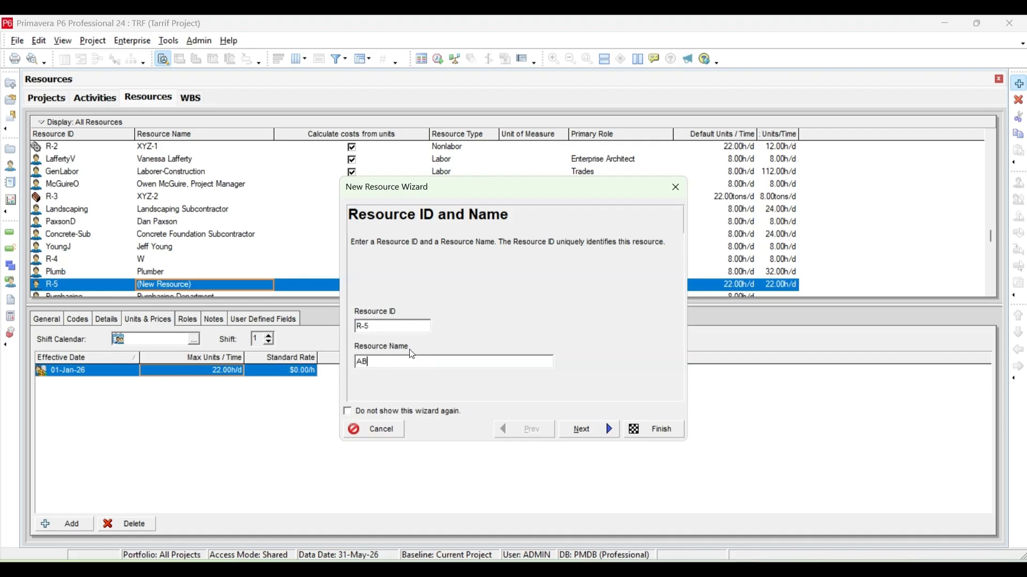
click(662, 429)
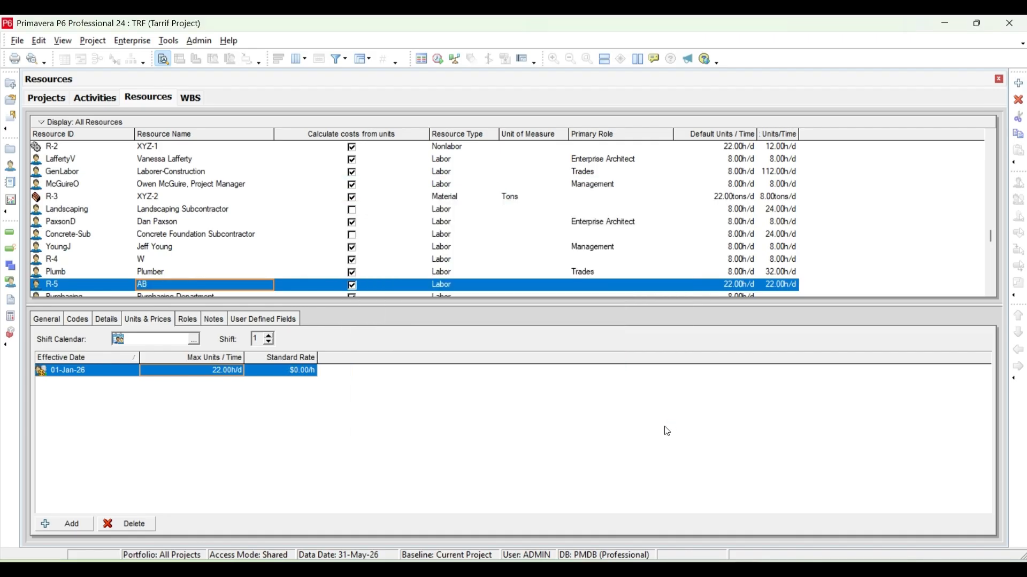
Add a new resource named AB1 with the ID R-6.
click(1019, 83)
key(Tab)
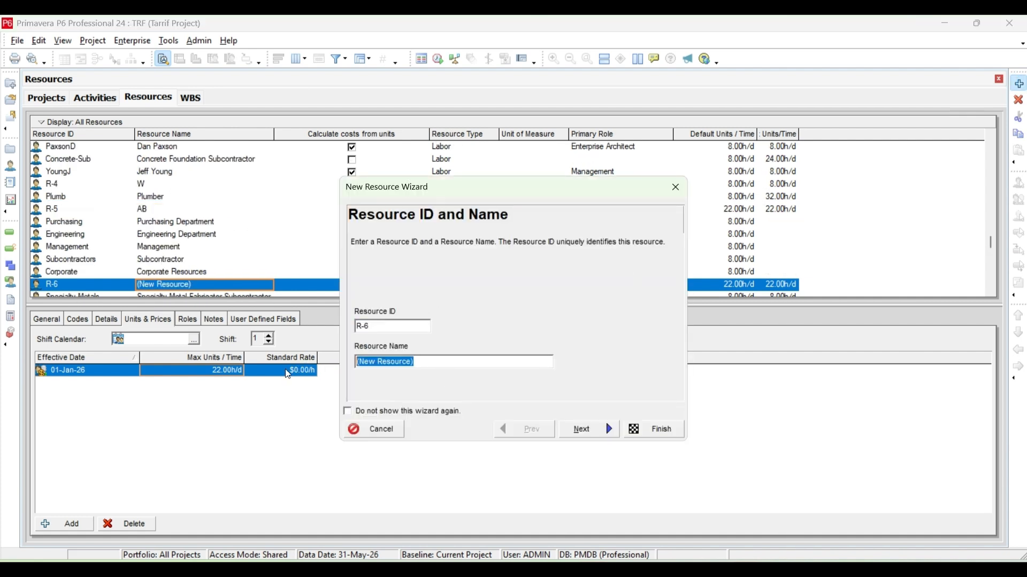
text(AB1)
click(644, 429)
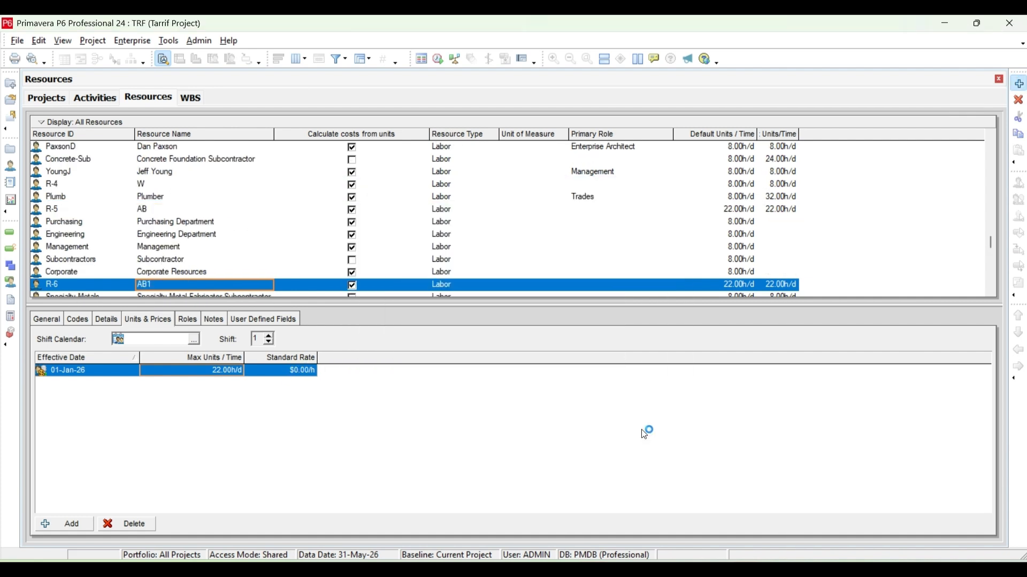
Add a new resource named AB2 with the ID R-7.
click(1020, 84)
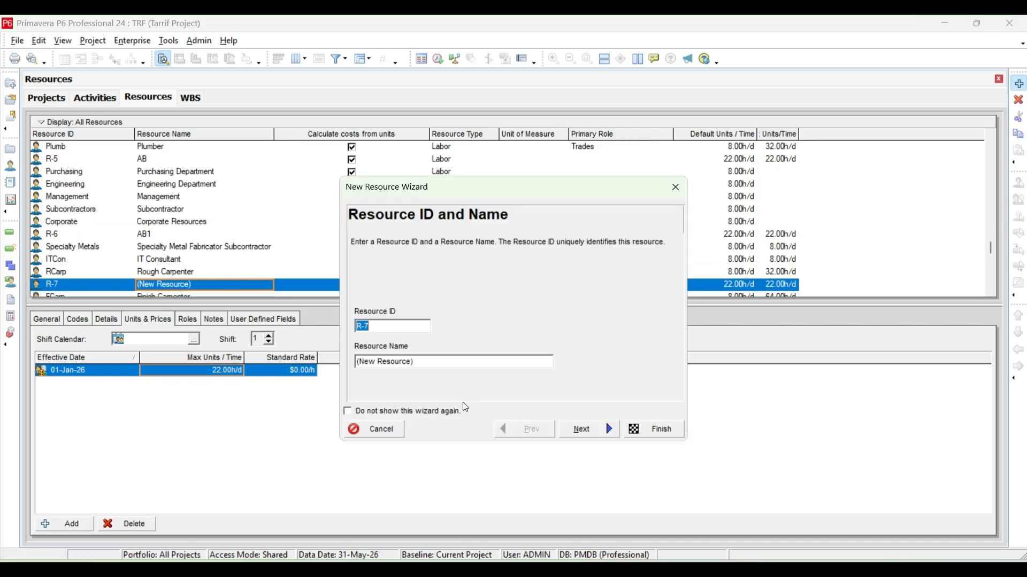
key(Tab)
text(AB2)
click(642, 428)
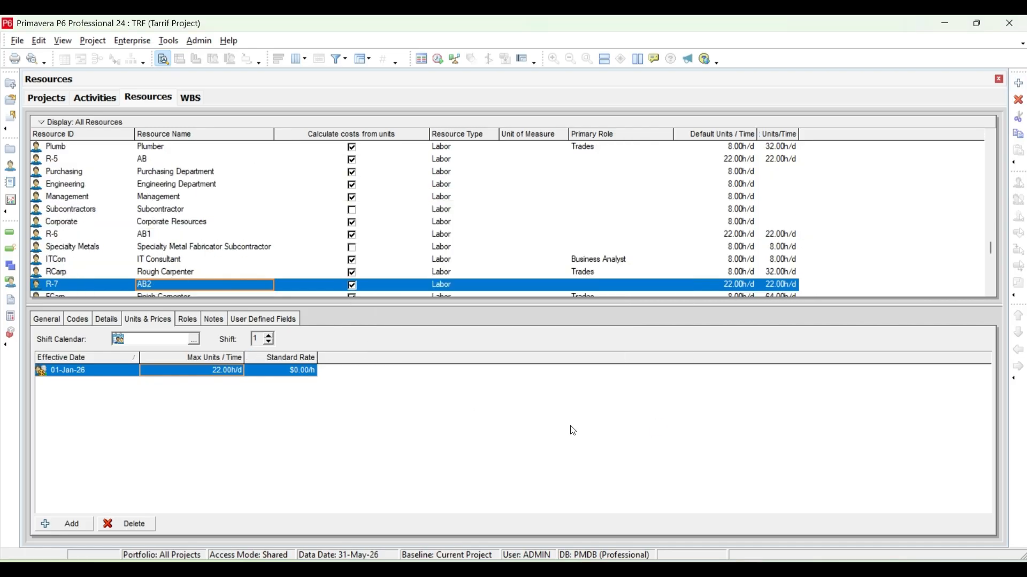
Set resource AB's standard rate to $150/h and its maximum units per time to 8 h/d.
click(175, 160)
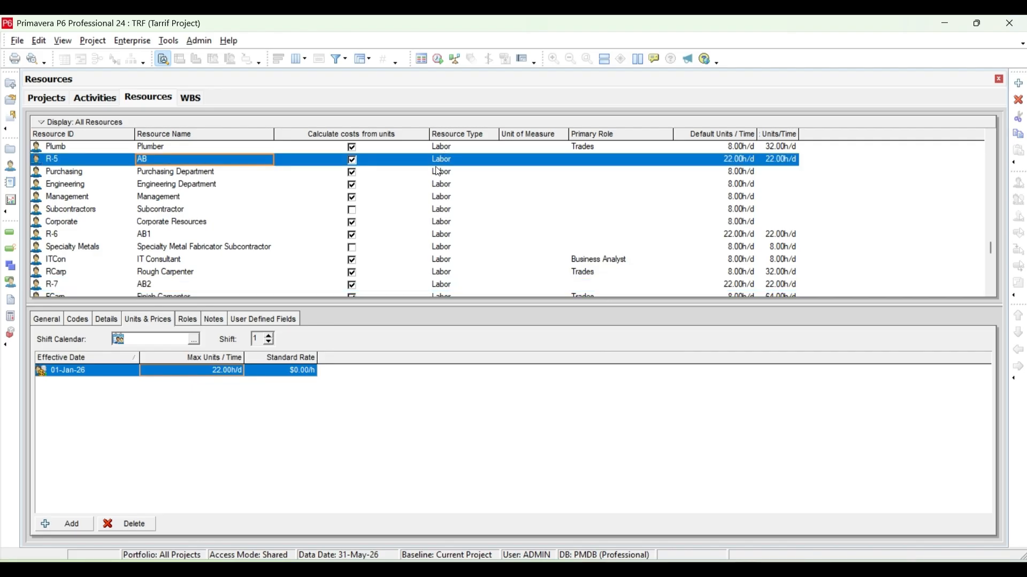
click(289, 376)
click(289, 375)
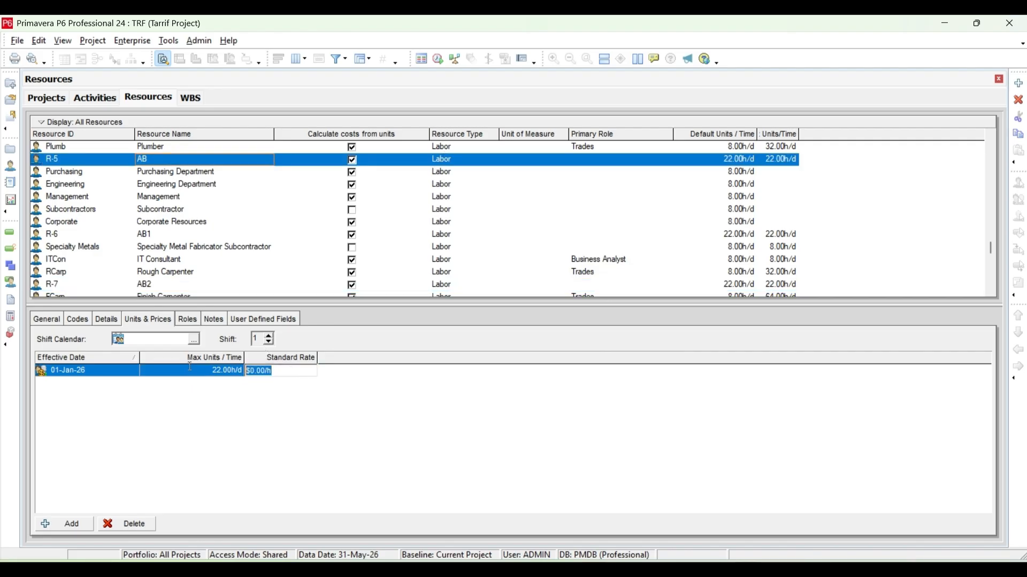
text(150)
click(213, 374)
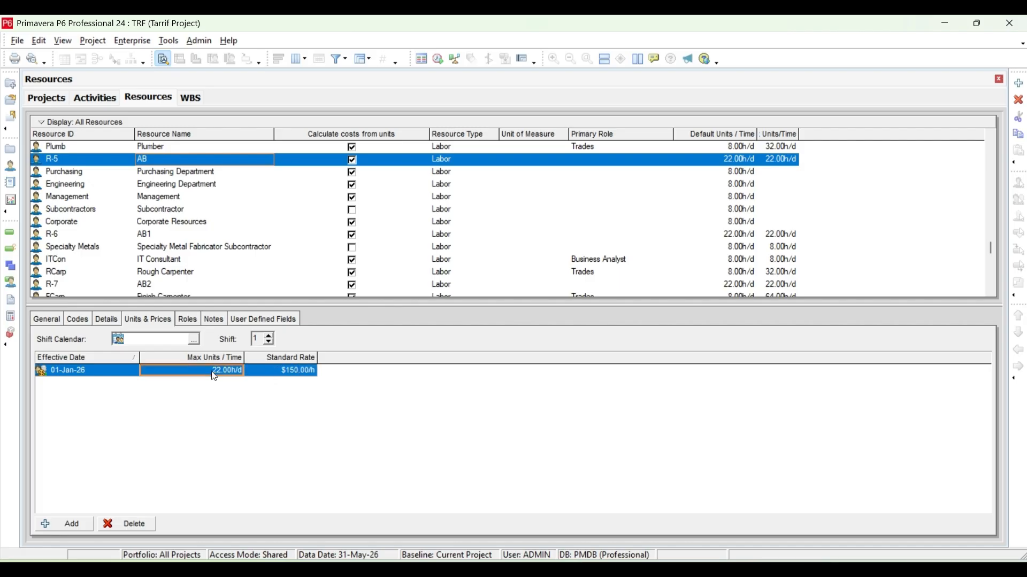
click(232, 374)
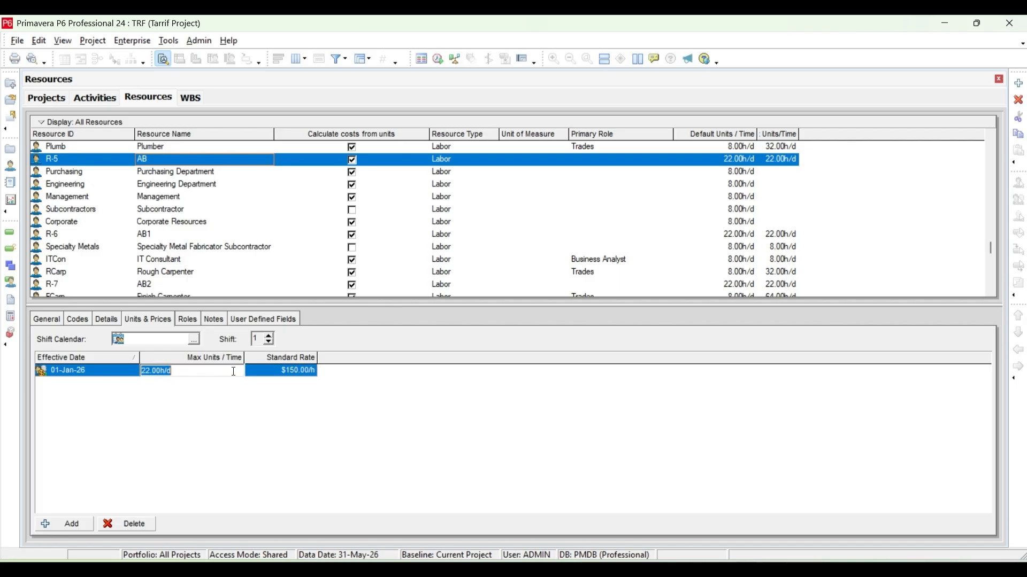
text(8)
key(Return)
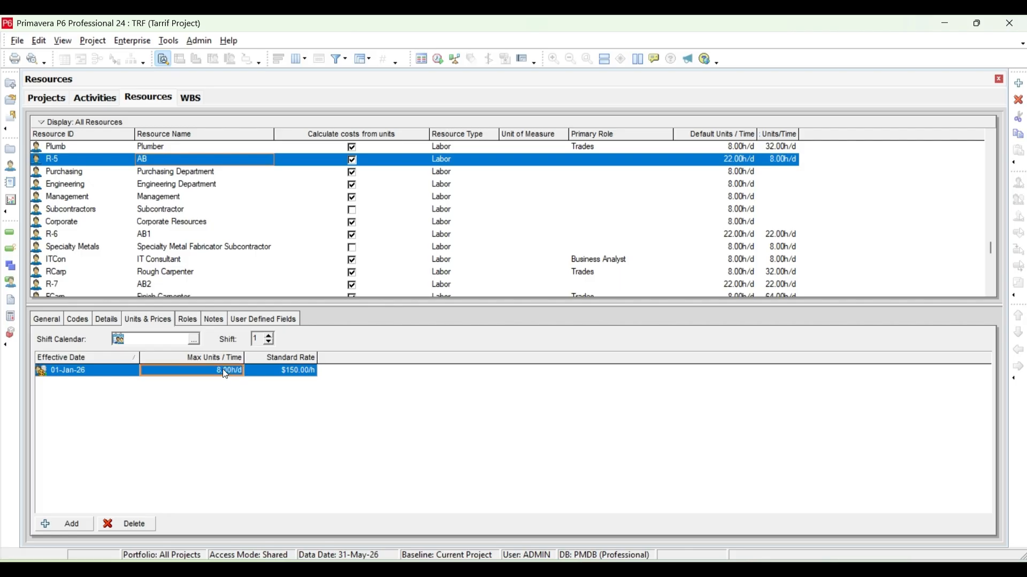
Assign the global calendar ABC to resource AB.
click(48, 322)
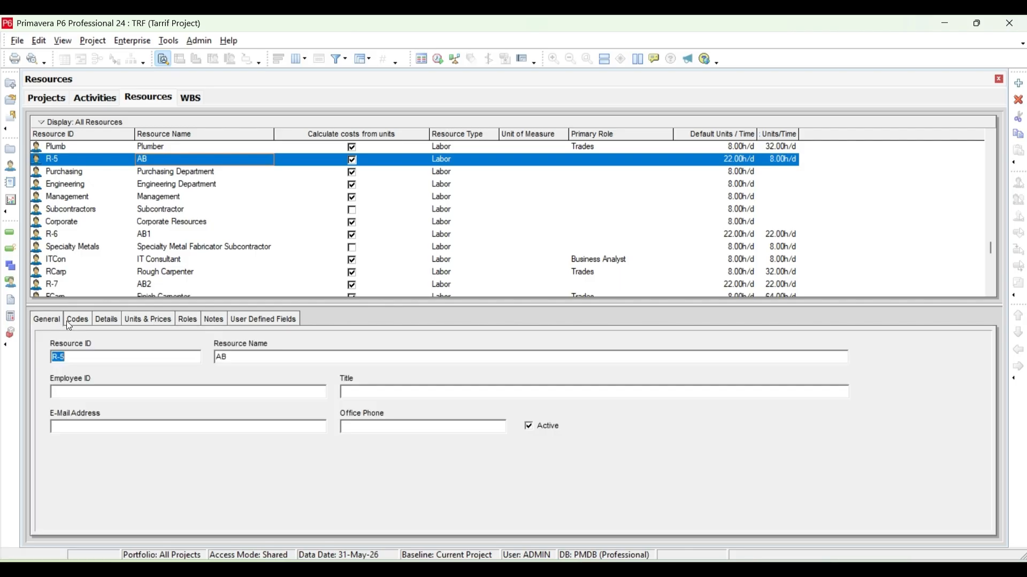
click(78, 321)
click(103, 323)
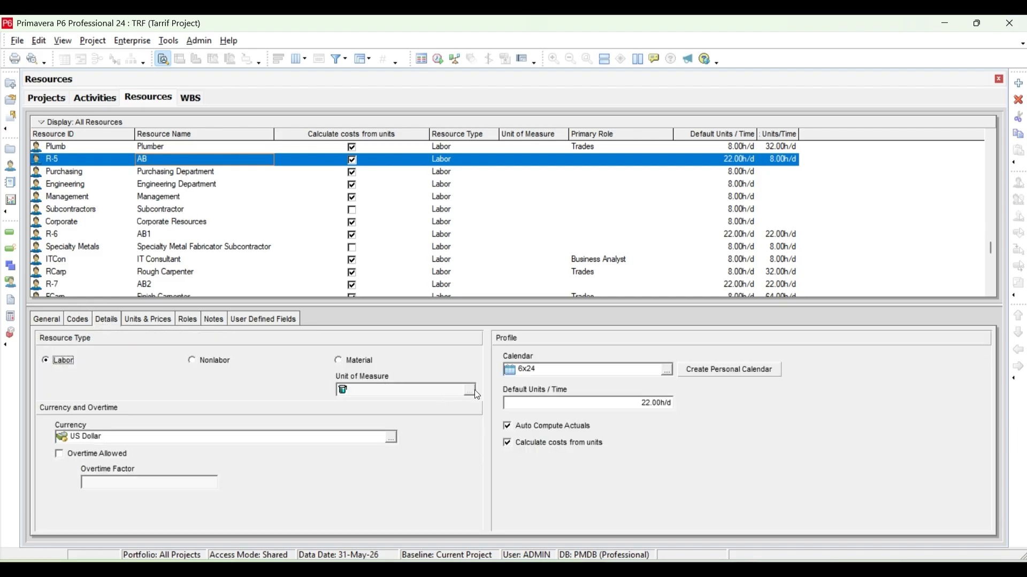
click(667, 370)
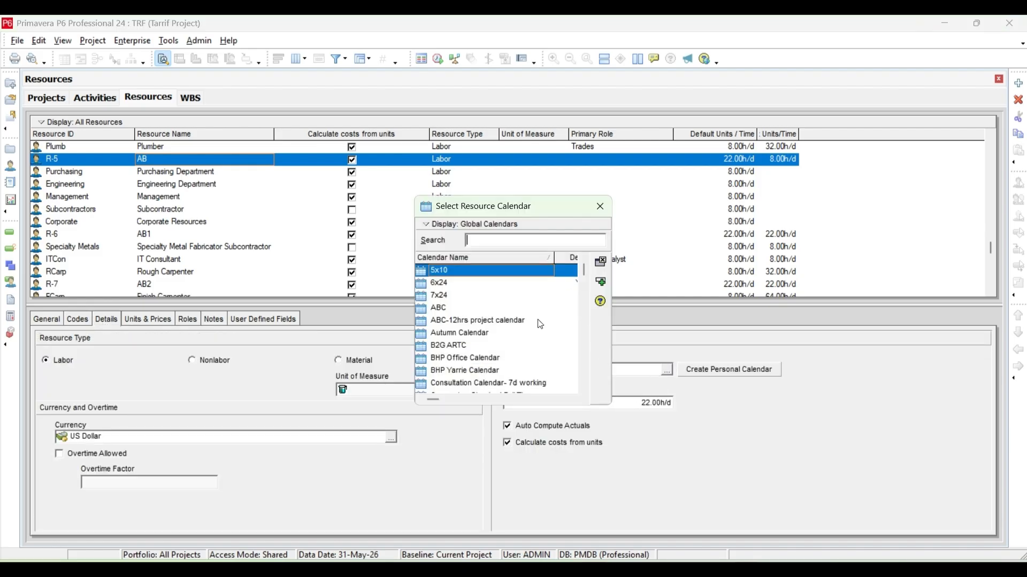
click(473, 308)
click(599, 286)
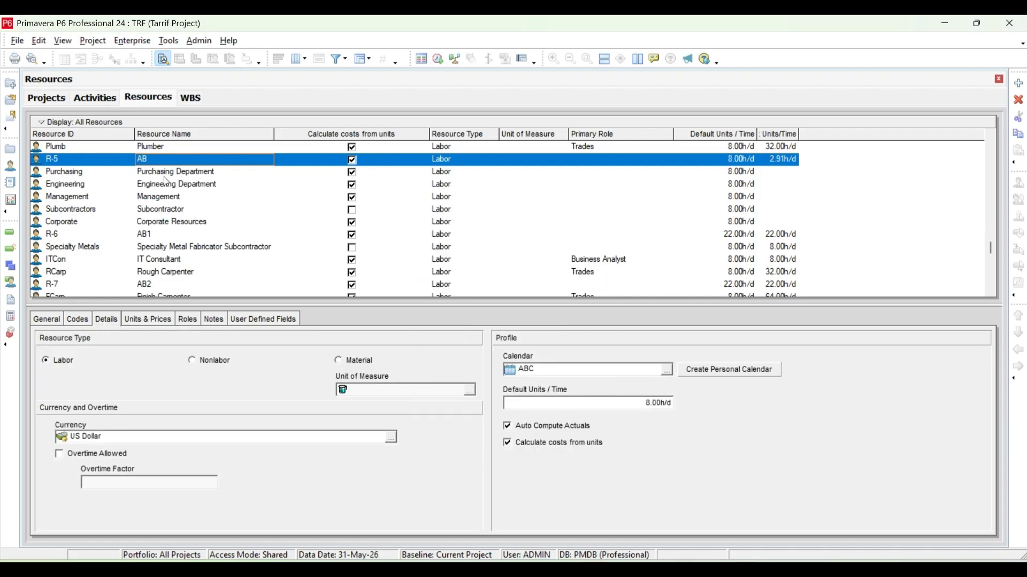
Assign the global calendar ABC to resource AB1.
click(169, 236)
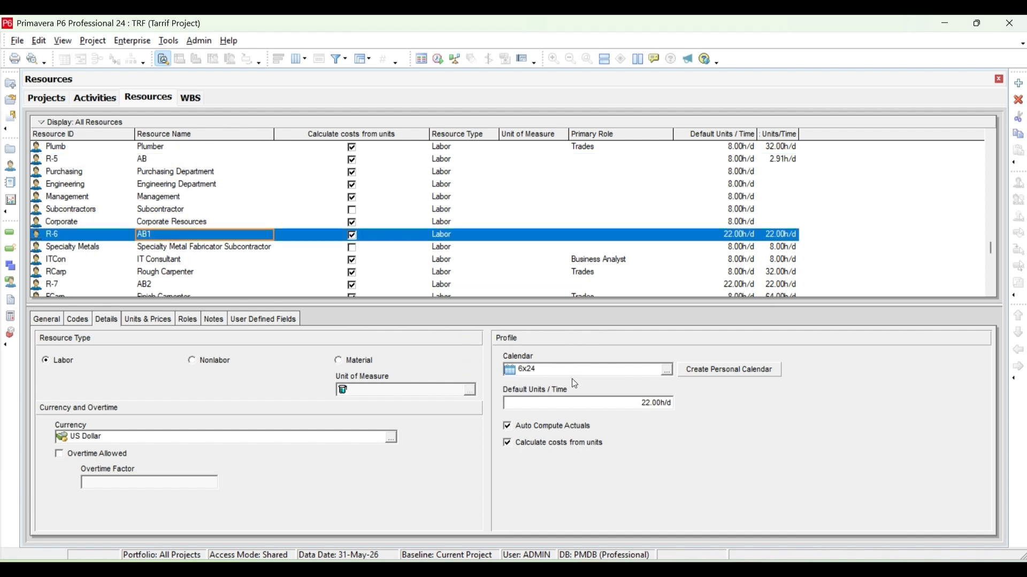
click(667, 370)
click(461, 308)
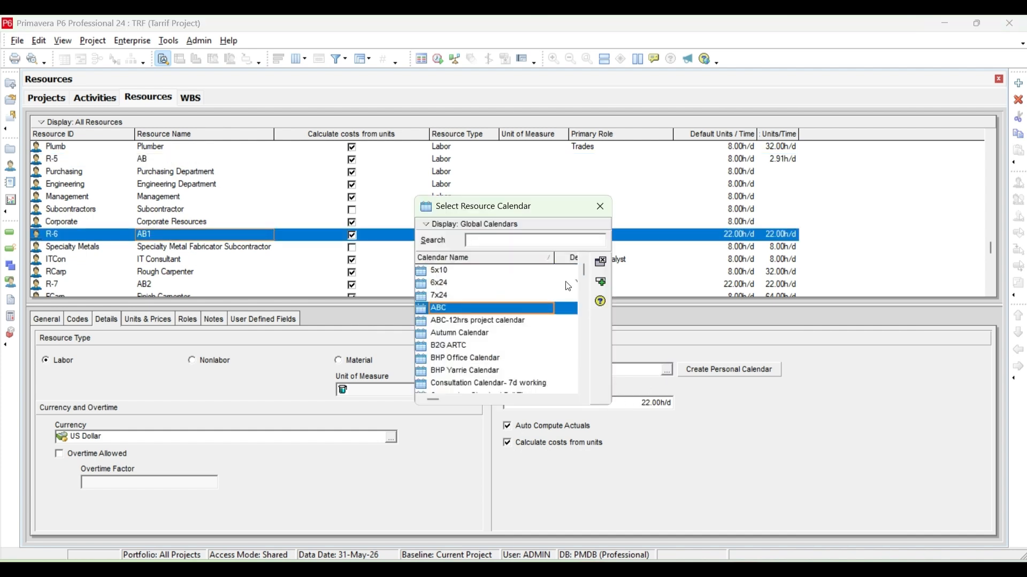
click(599, 283)
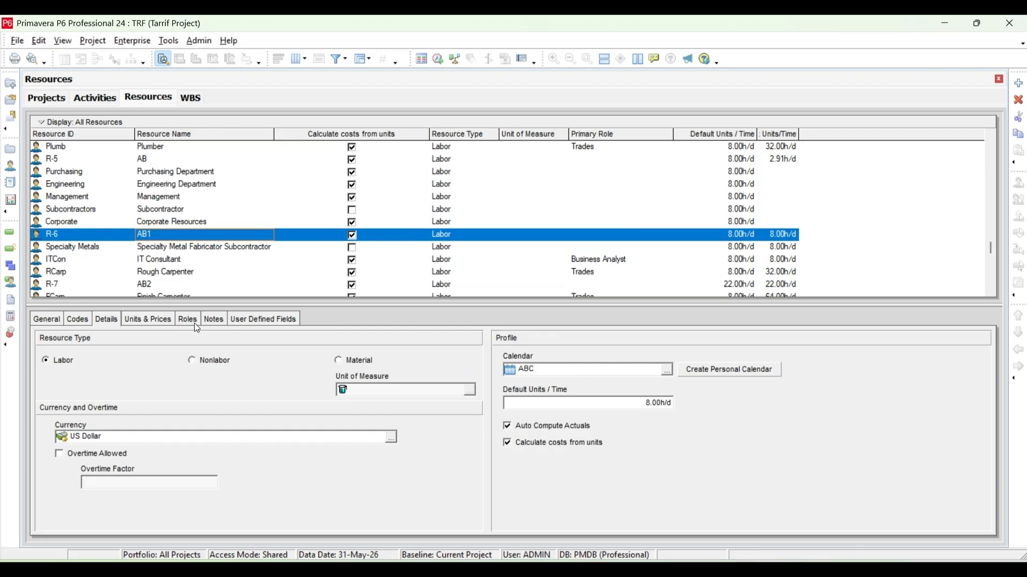
Change the resource type of AB1 to Nonlabor.
click(193, 321)
click(149, 318)
click(293, 373)
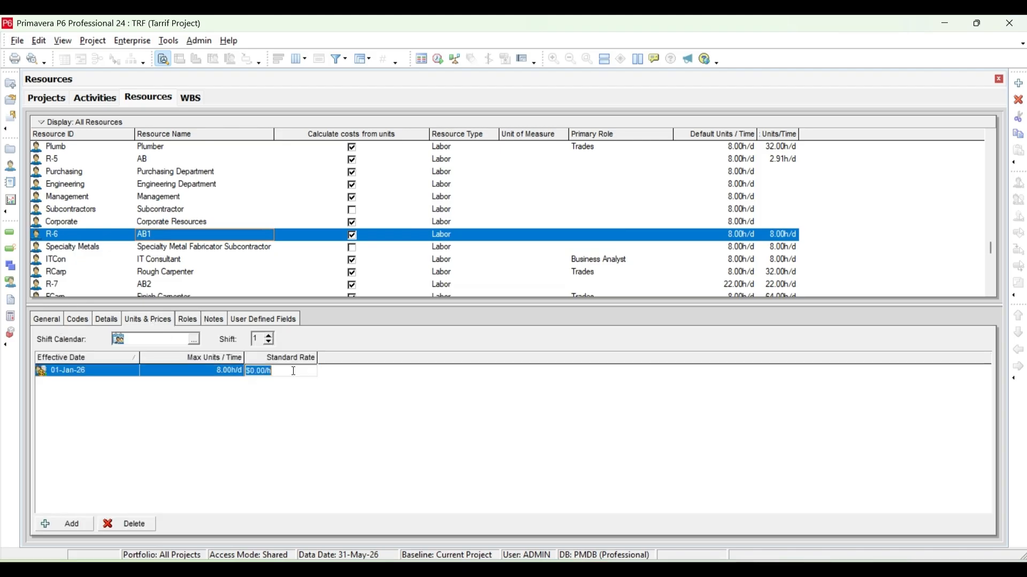
click(439, 237)
click(439, 238)
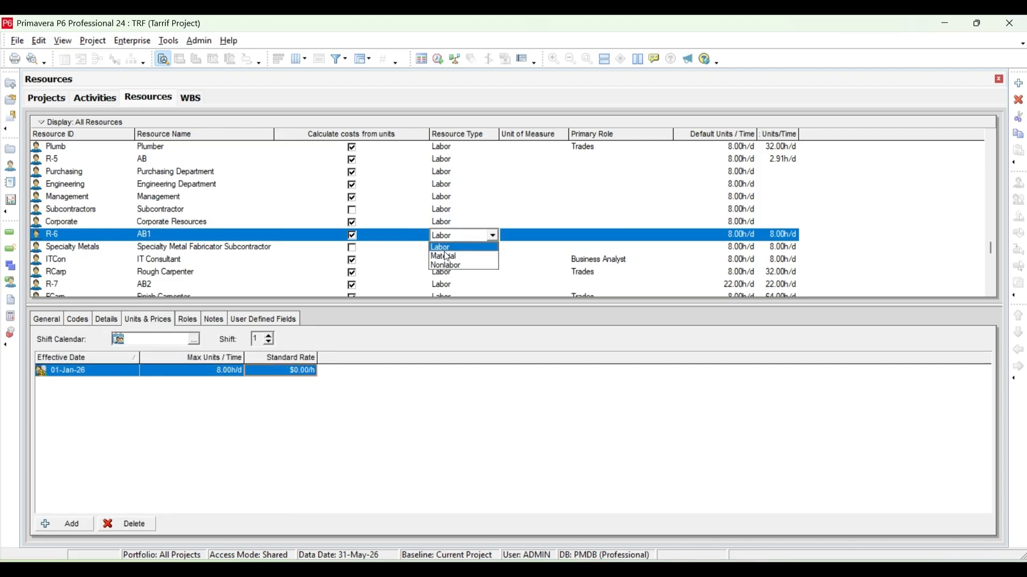
click(442, 256)
Set resource AB1's standard rate to $100/h and its maximum units per time to 10 h/d.
click(308, 370)
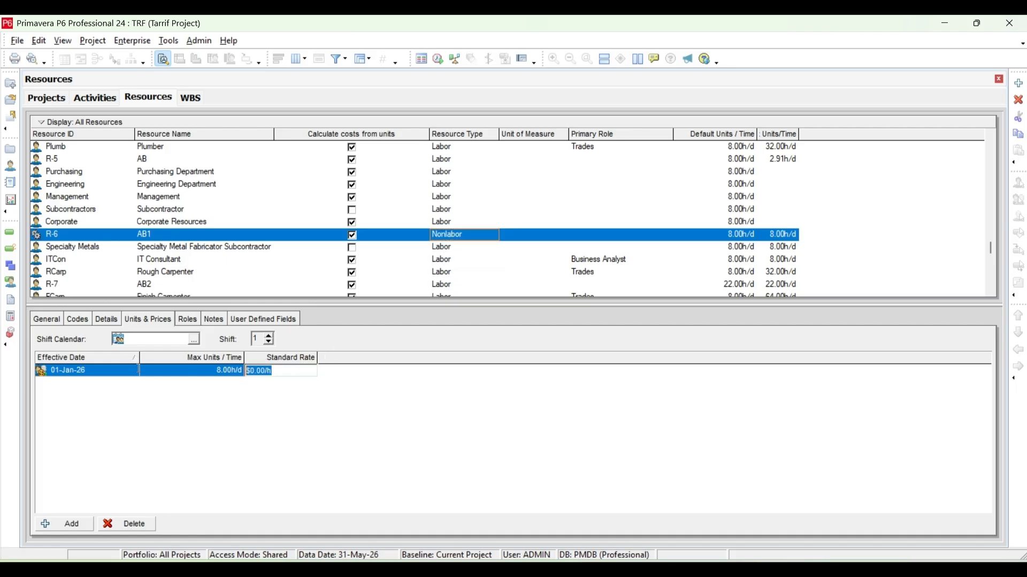
text(100)
key(Return)
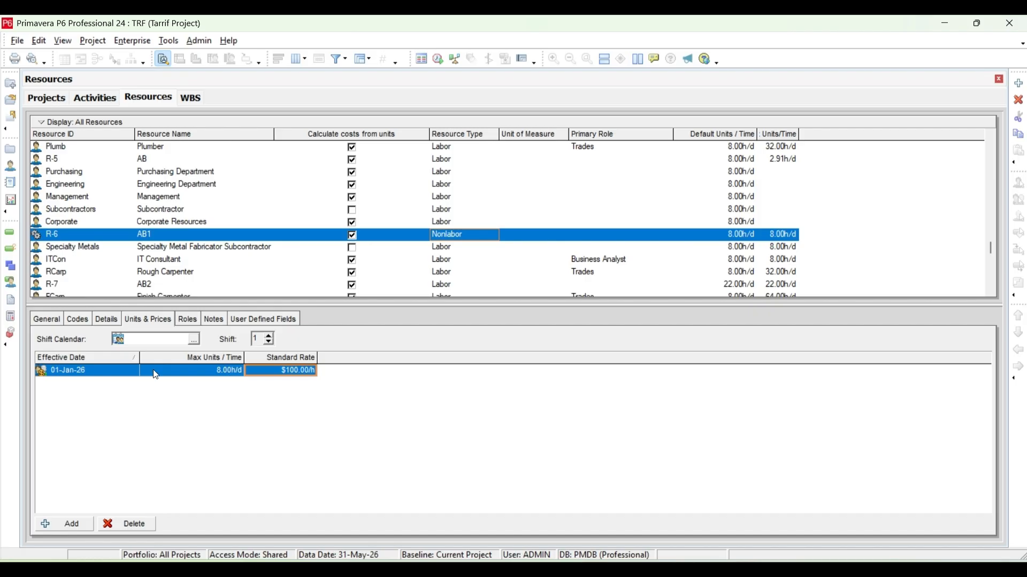
click(217, 375)
text(10)
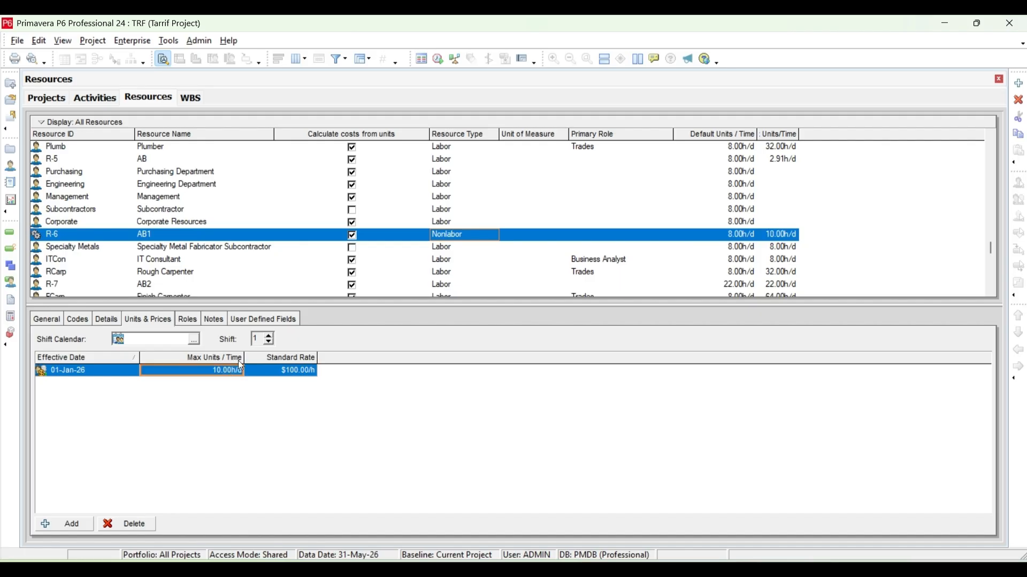
Change the resource type of AB2 to Material and accept the resulting adjustment of its units and prices.
click(436, 279)
click(438, 281)
click(445, 285)
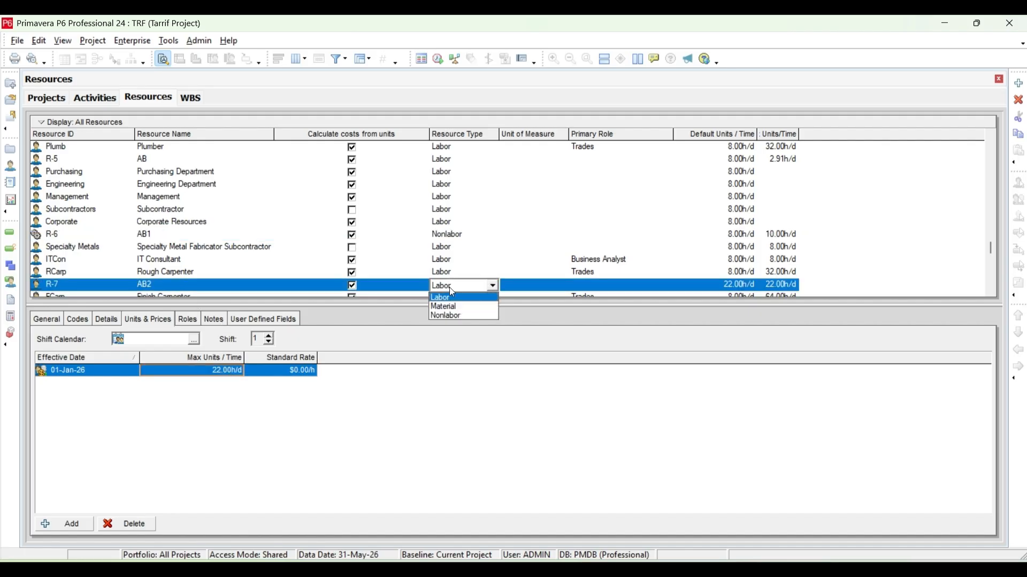
click(462, 312)
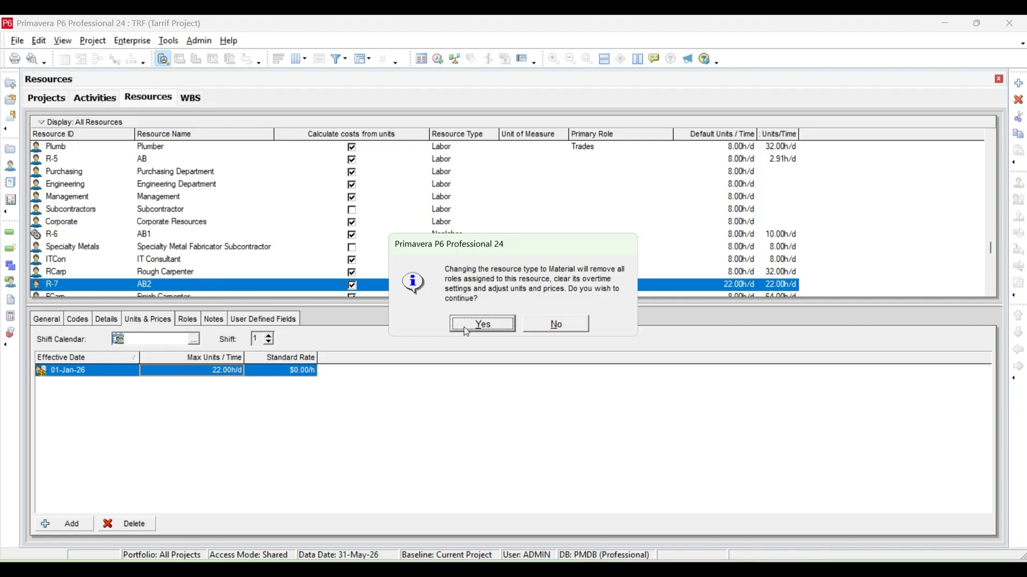
click(466, 327)
Set resource AB2's standard rate to $20 per unit and its maximum units per time to 8 per day.
click(293, 369)
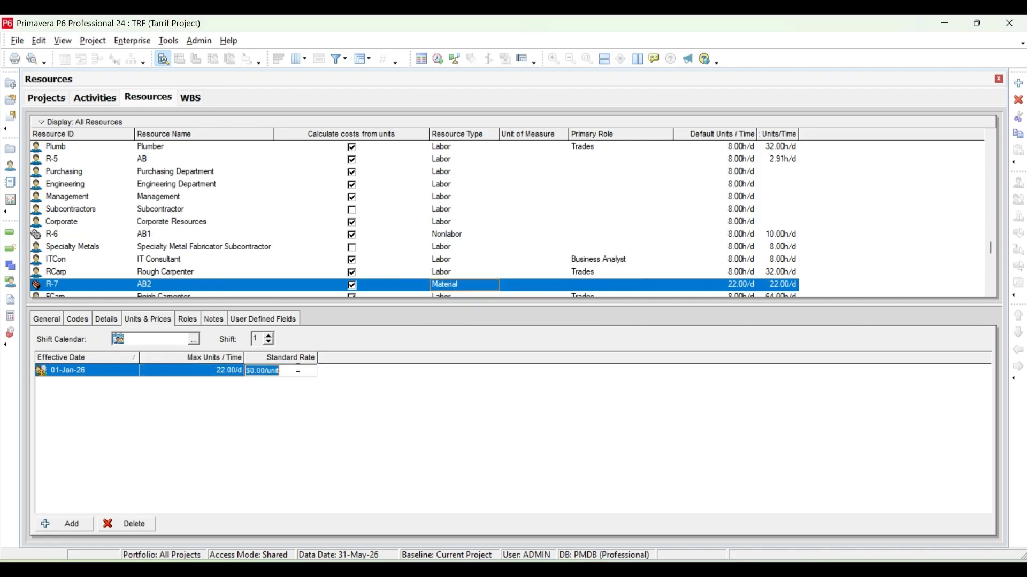
text(1)
text(20)
key(Return)
click(236, 372)
text(8)
key(Return)
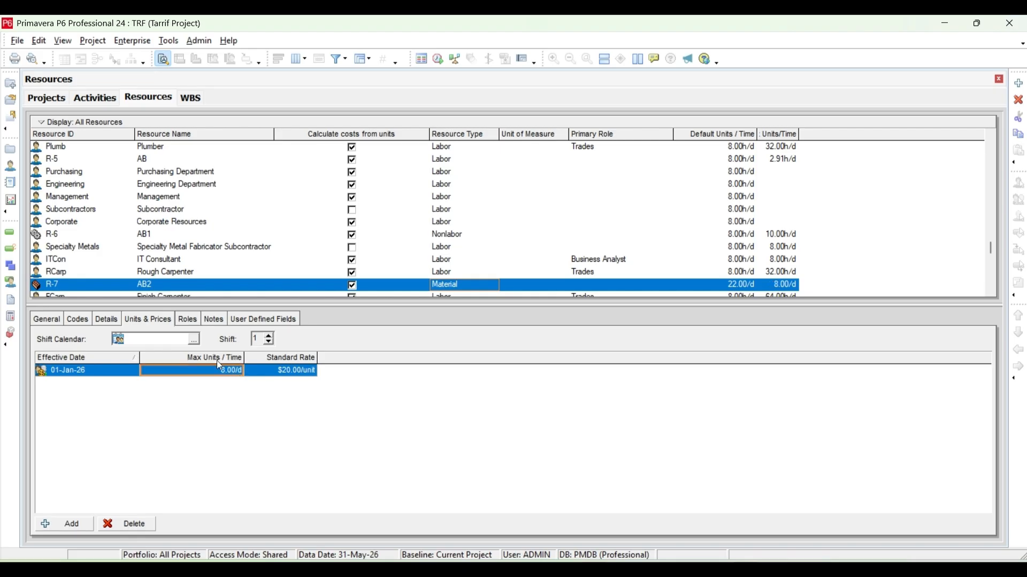
Assign Tons as the unit of measure for resource AB2.
click(86, 320)
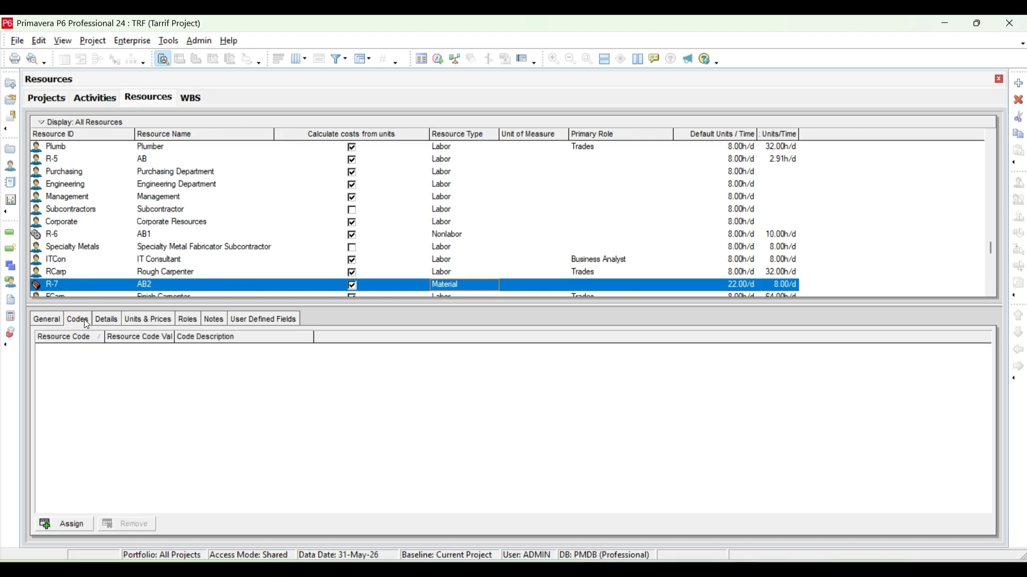
click(57, 317)
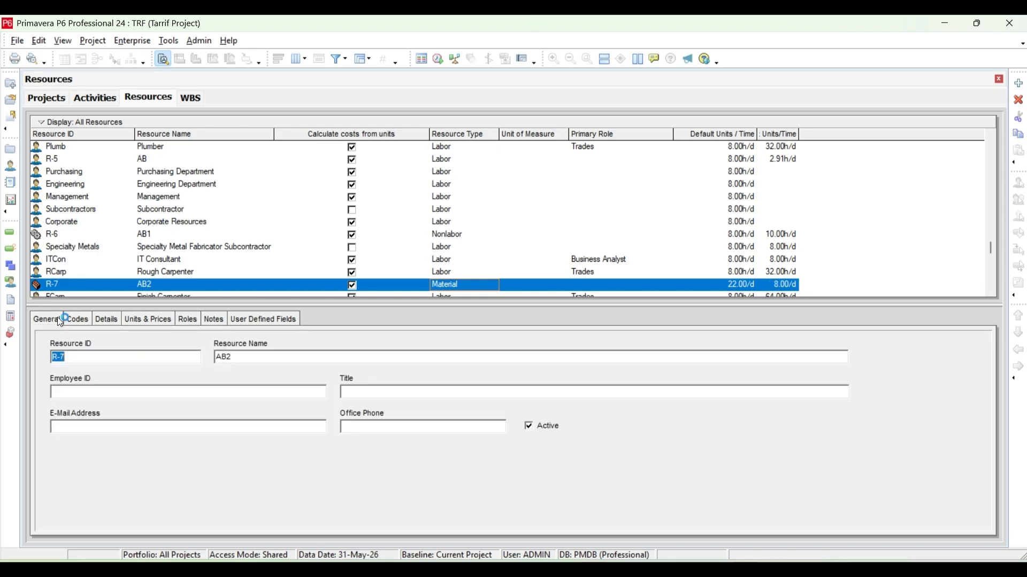
click(151, 321)
click(212, 320)
click(104, 322)
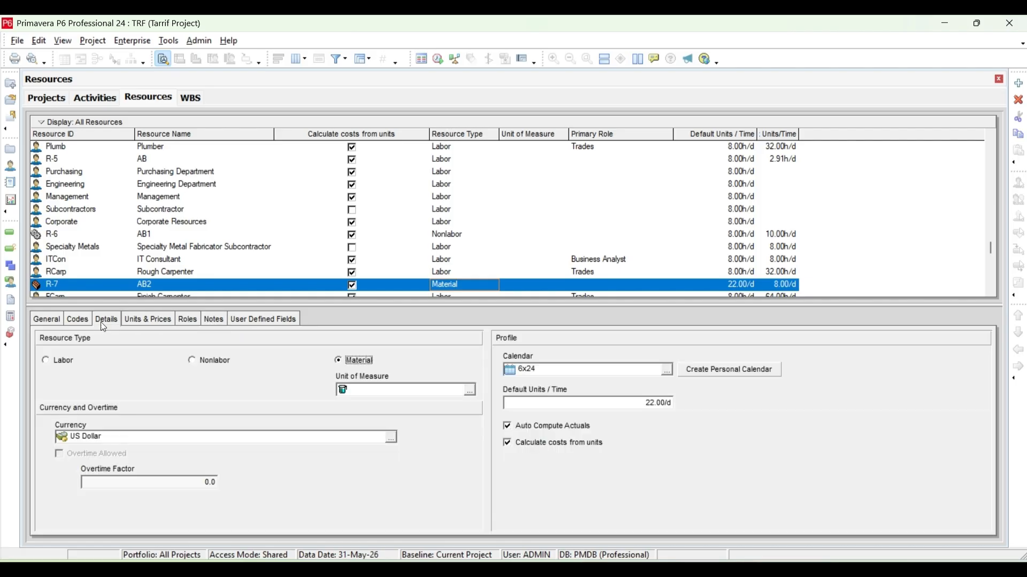
click(473, 392)
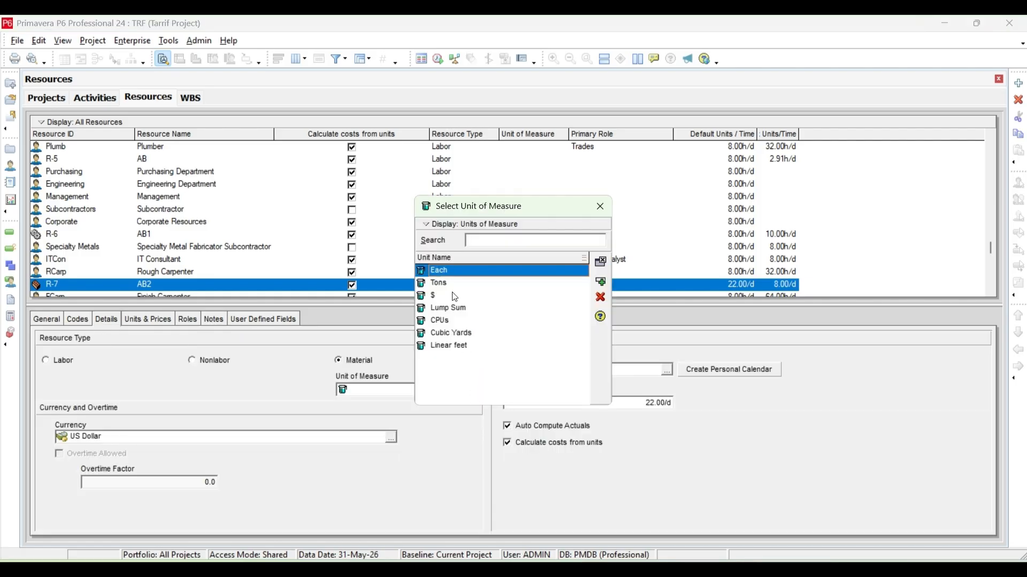
click(459, 296)
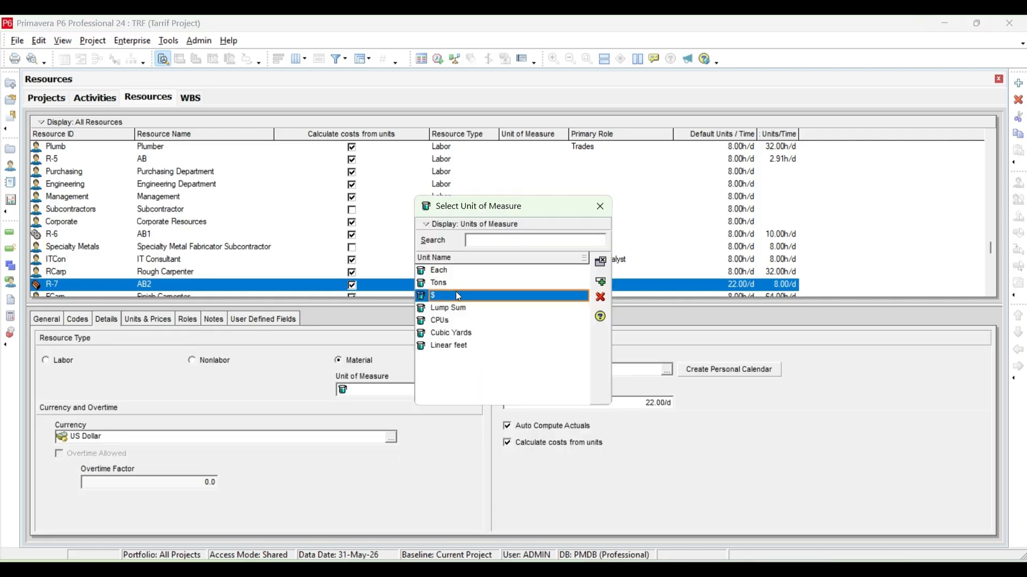
click(600, 282)
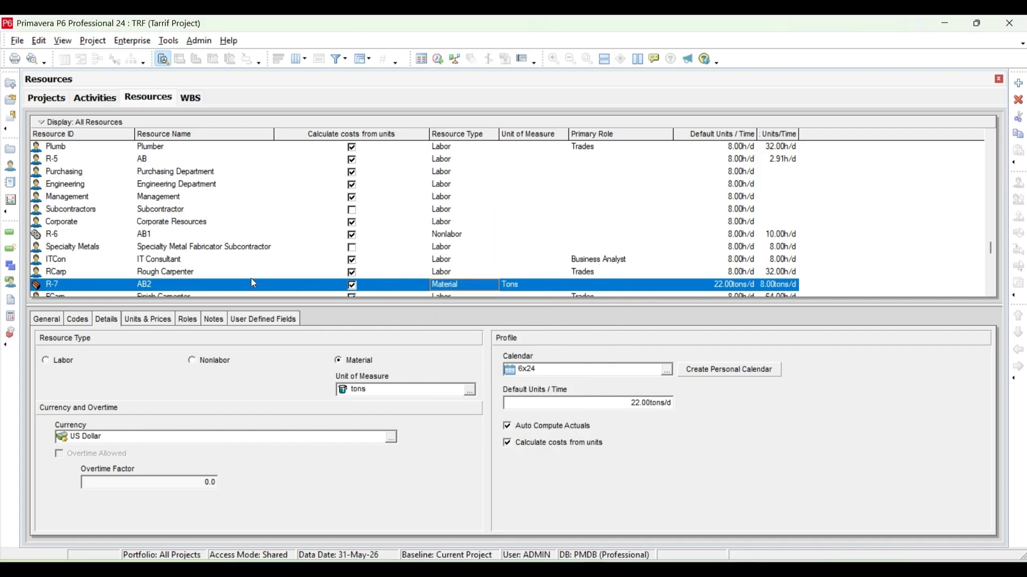
Assign the global calendar ABC to resource AB2.
click(77, 320)
click(46, 320)
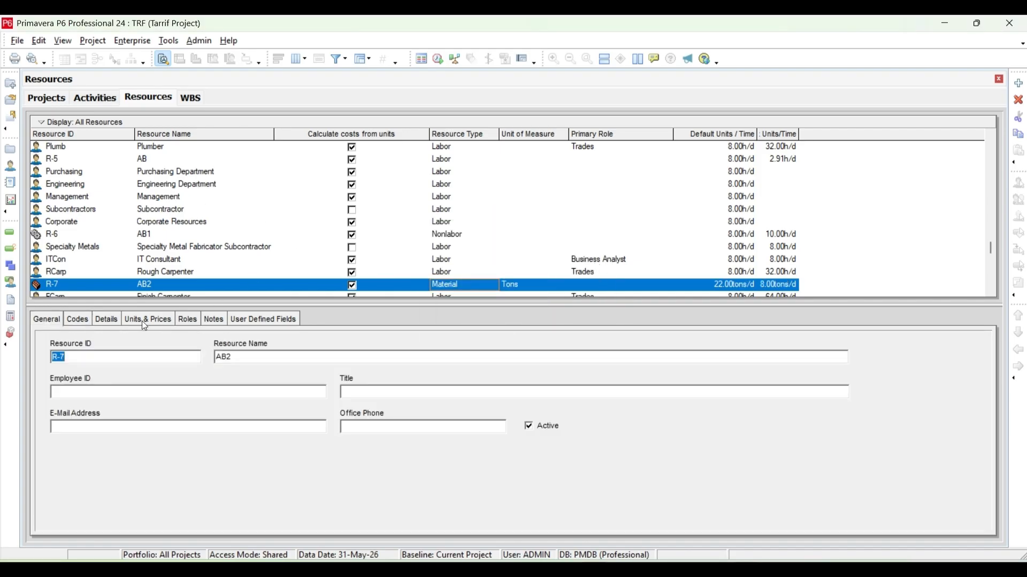
click(79, 319)
click(104, 321)
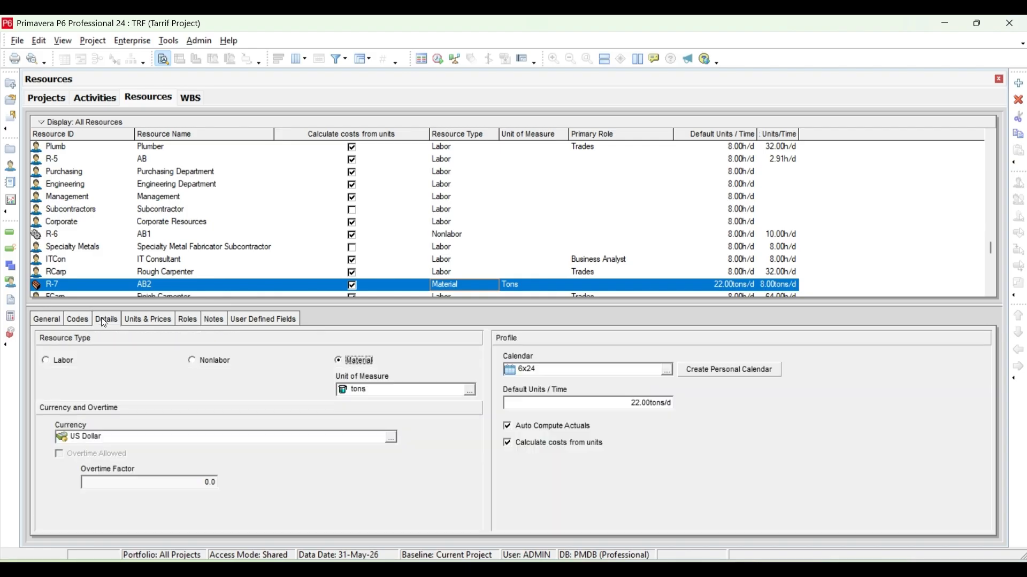
click(666, 370)
click(474, 309)
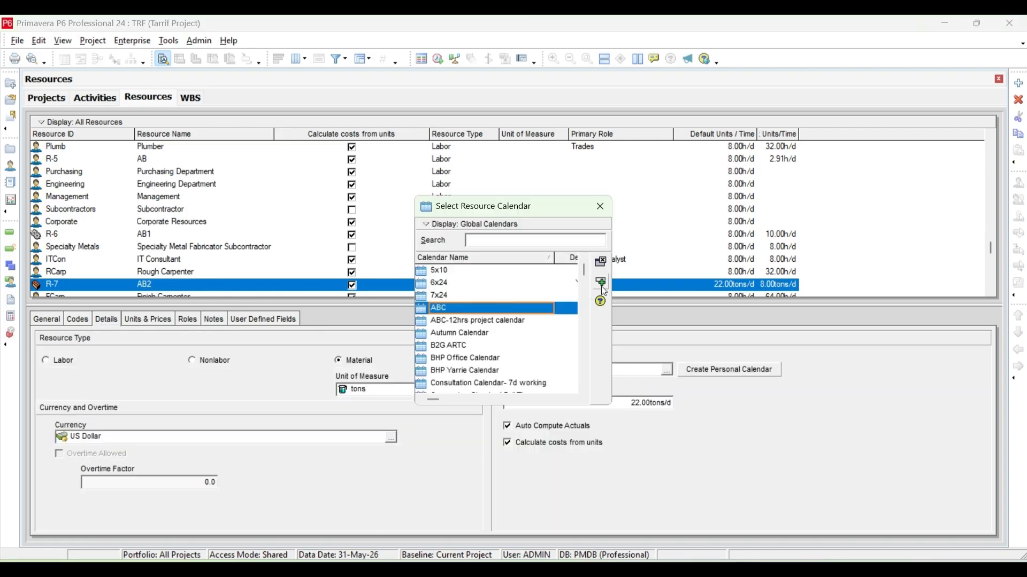
click(600, 300)
Assign labor resource AB to activities A2 (A1010) and A3 (A1020) in the ENG phase of the project schedule.
click(92, 97)
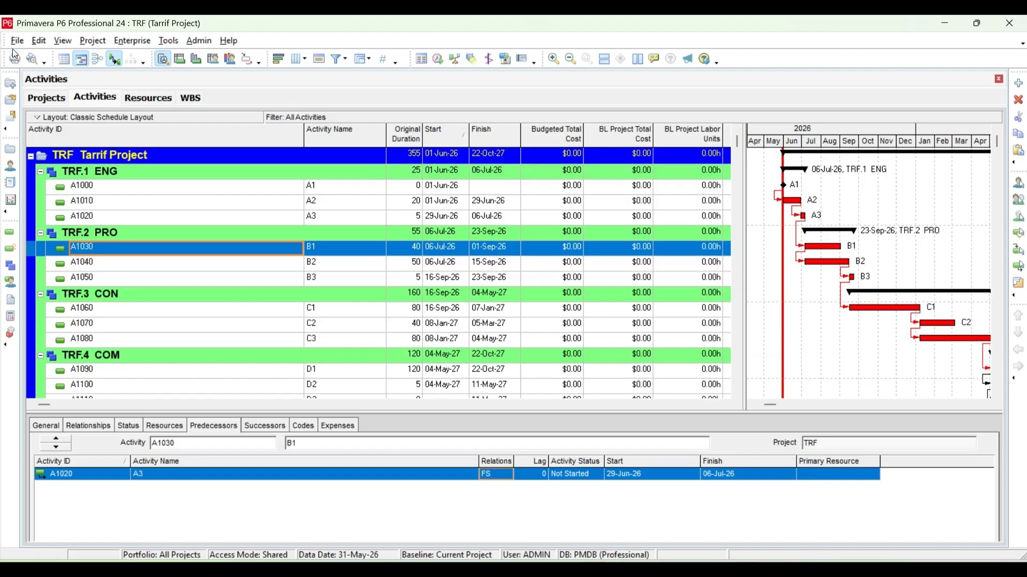
click(17, 41)
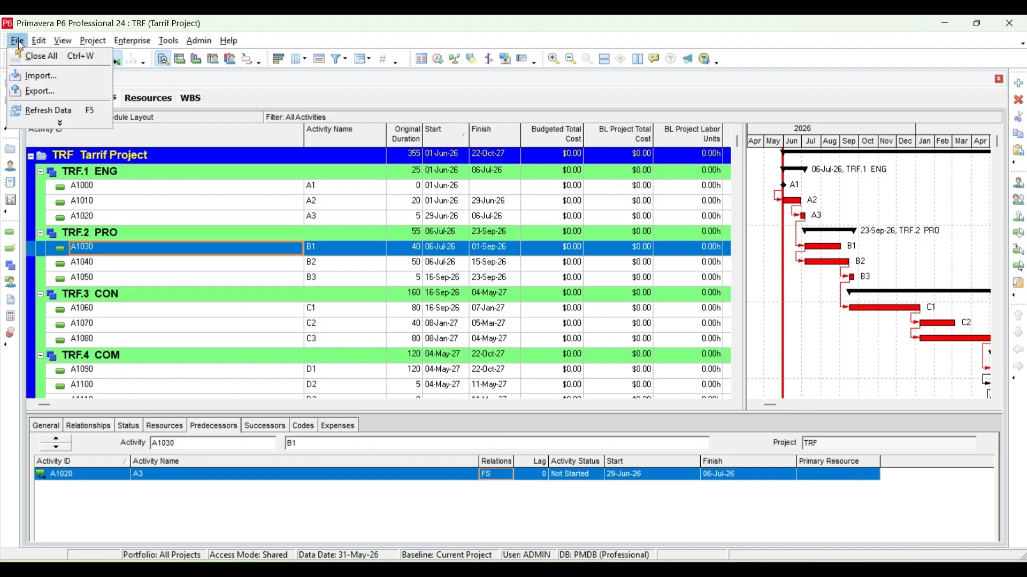
click(213, 188)
click(198, 209)
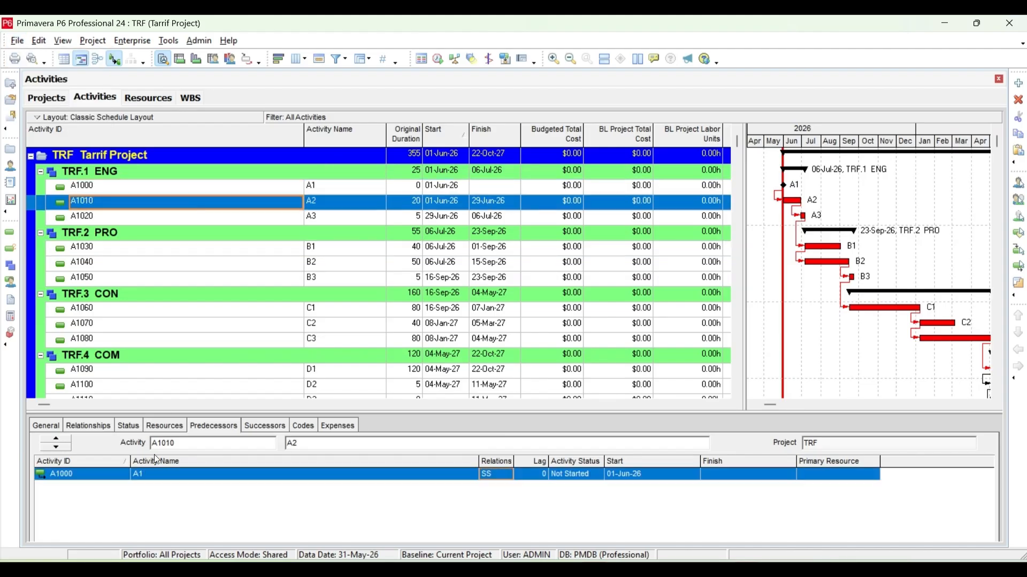
click(164, 425)
drag(291, 413, 302, 383)
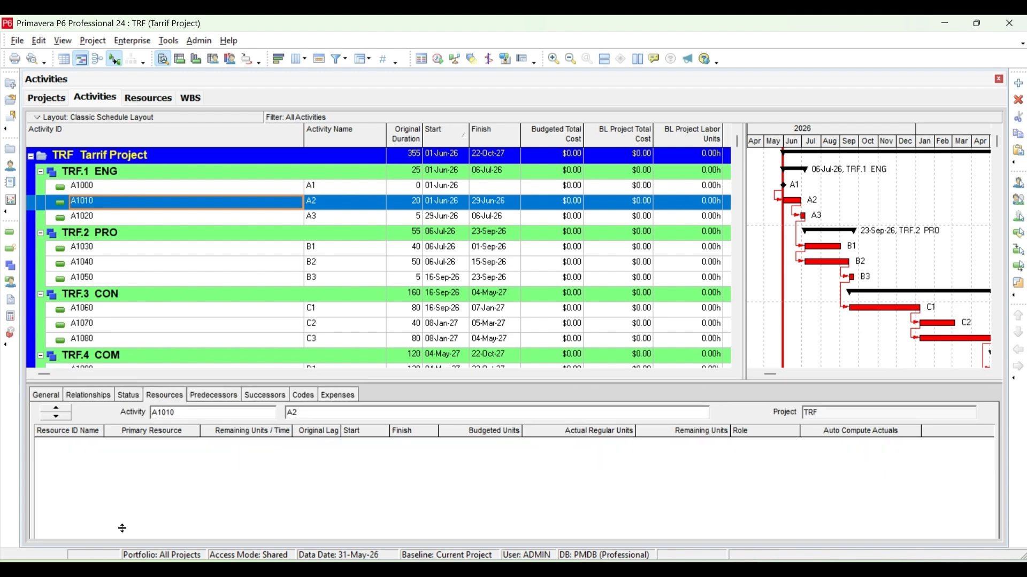
click(86, 527)
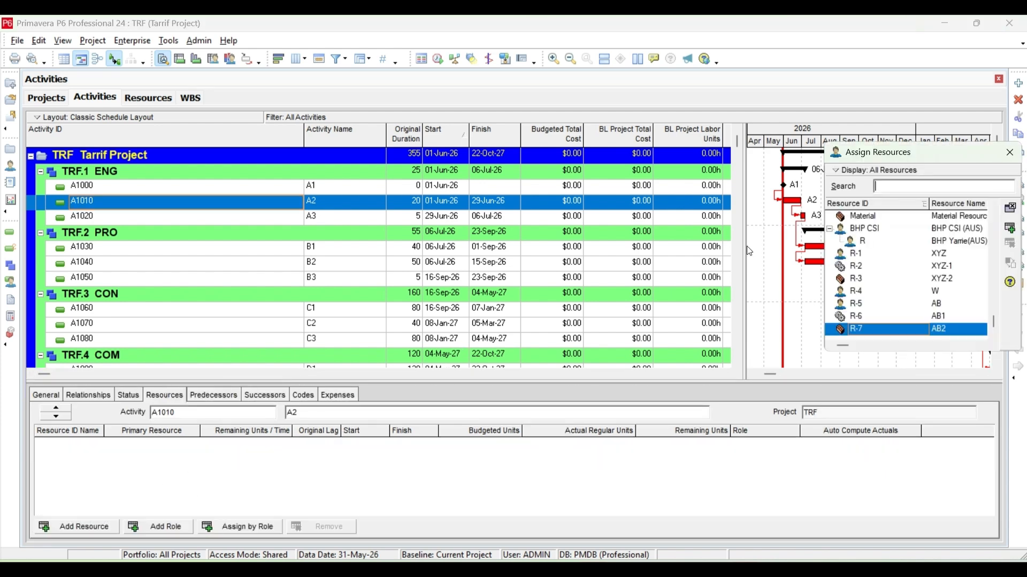
click(897, 304)
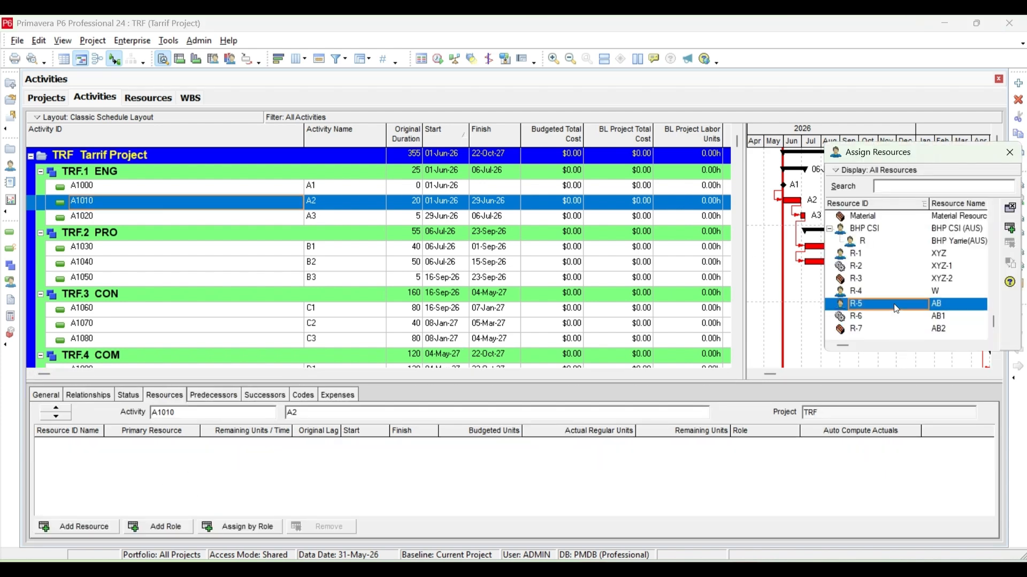
click(1009, 229)
click(336, 217)
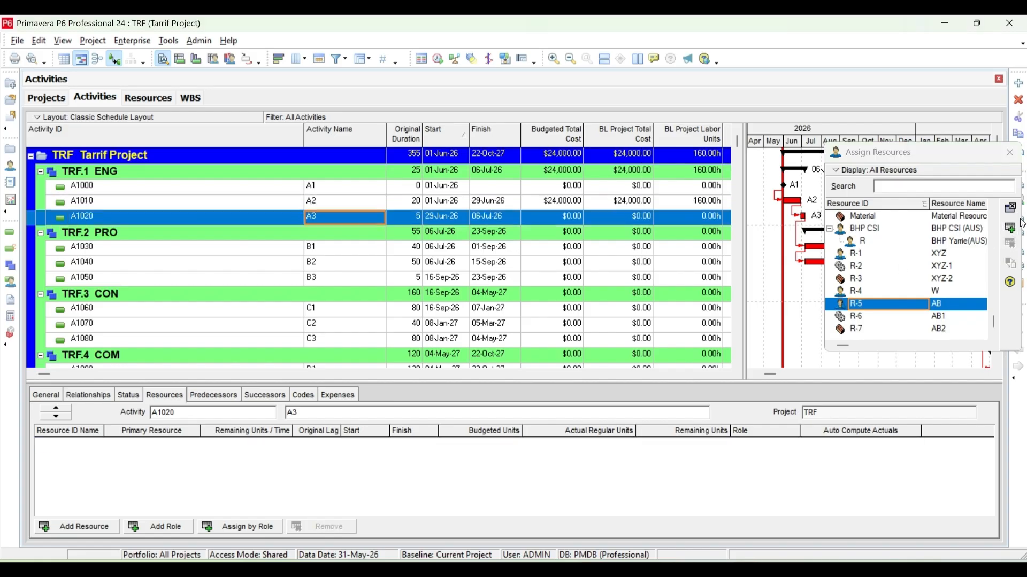
click(1010, 229)
Assign labor resource AB to activities B1, B2 and B3 in the PRO phase.
key(Down)
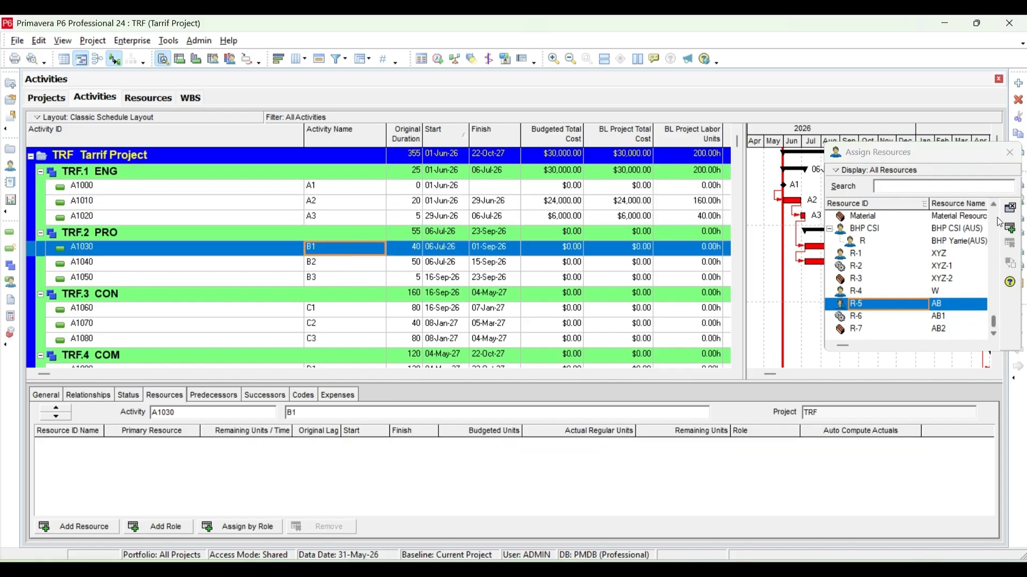
click(1010, 229)
key(Down)
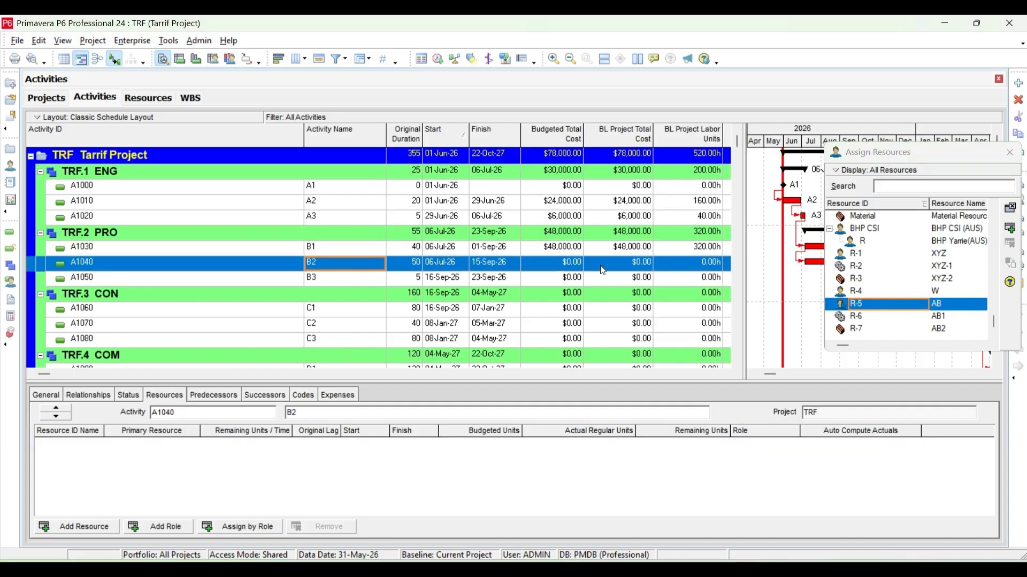
click(1010, 229)
key(Down)
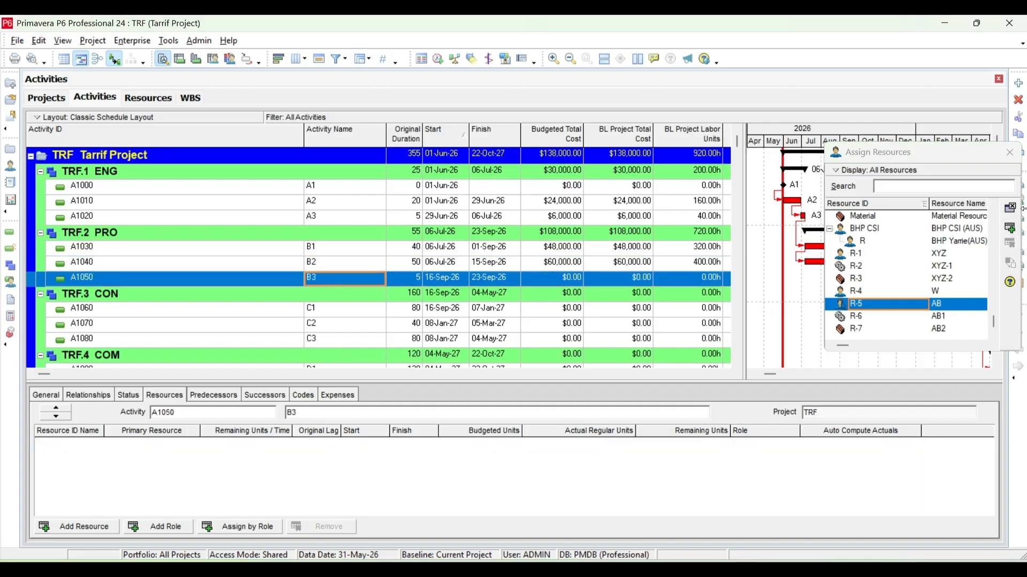
click(1011, 228)
Assign labor resource AB to activities C1, C2 and C3 in the CON phase.
key(Down)
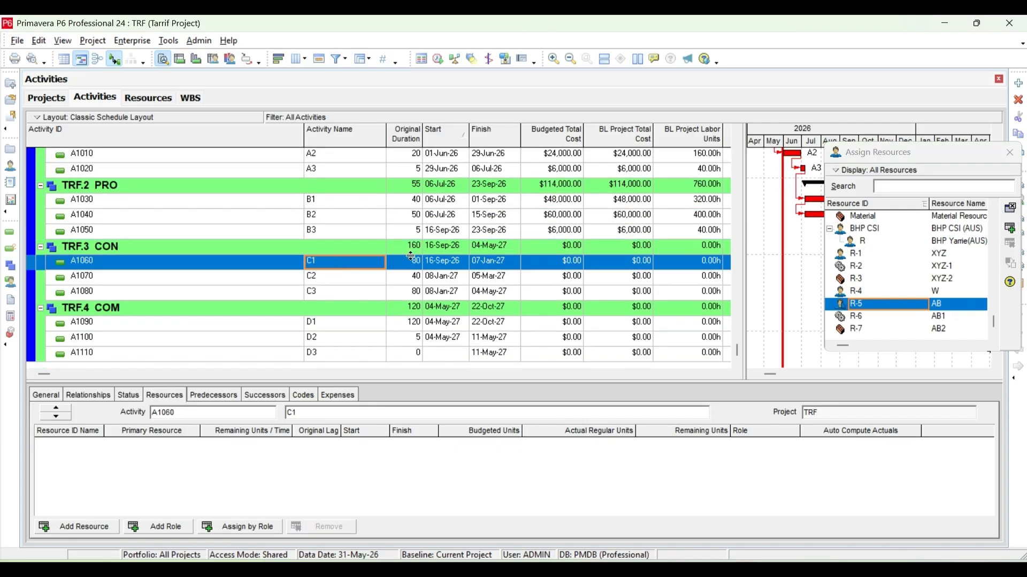
click(1010, 229)
key(Down)
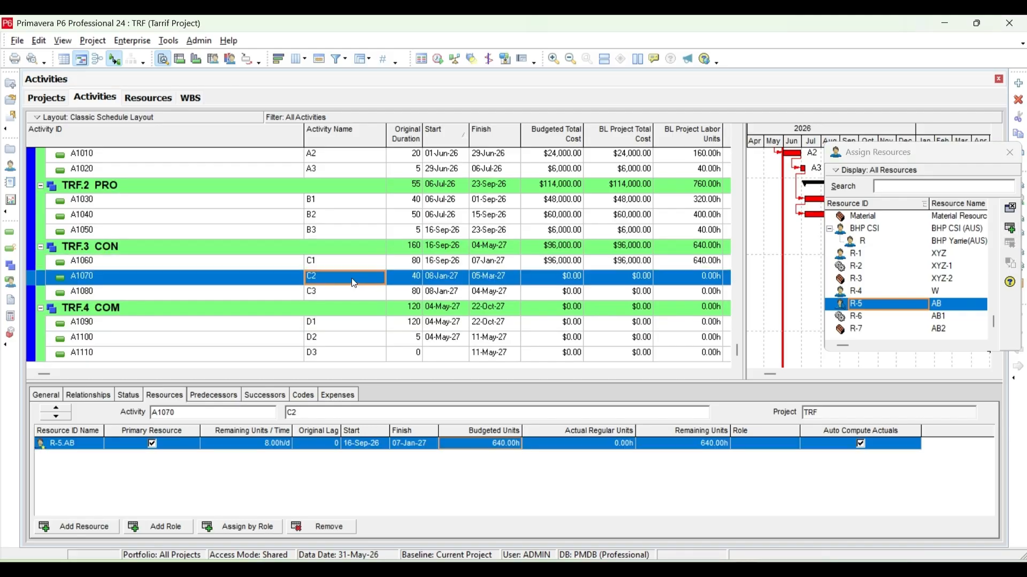
click(1010, 229)
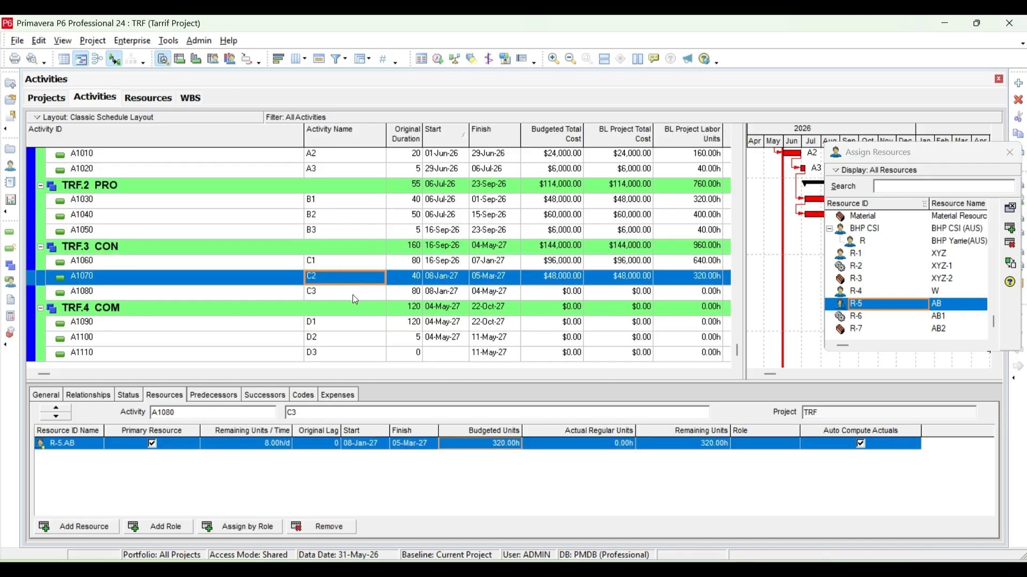
key(Down)
click(1010, 229)
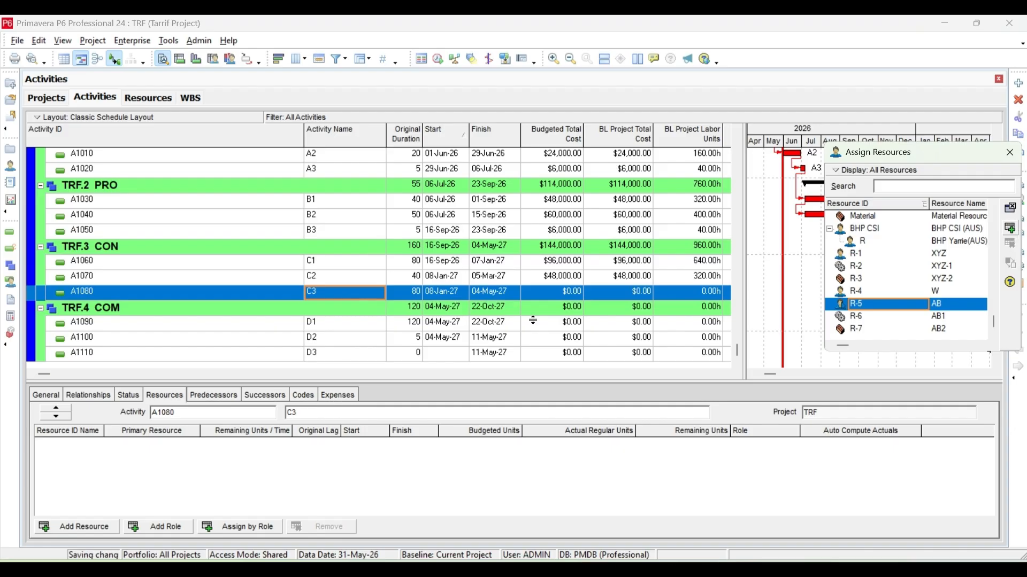
Assign labor resource AB to activities D1 and D2 in the COM phase.
click(342, 329)
click(1004, 229)
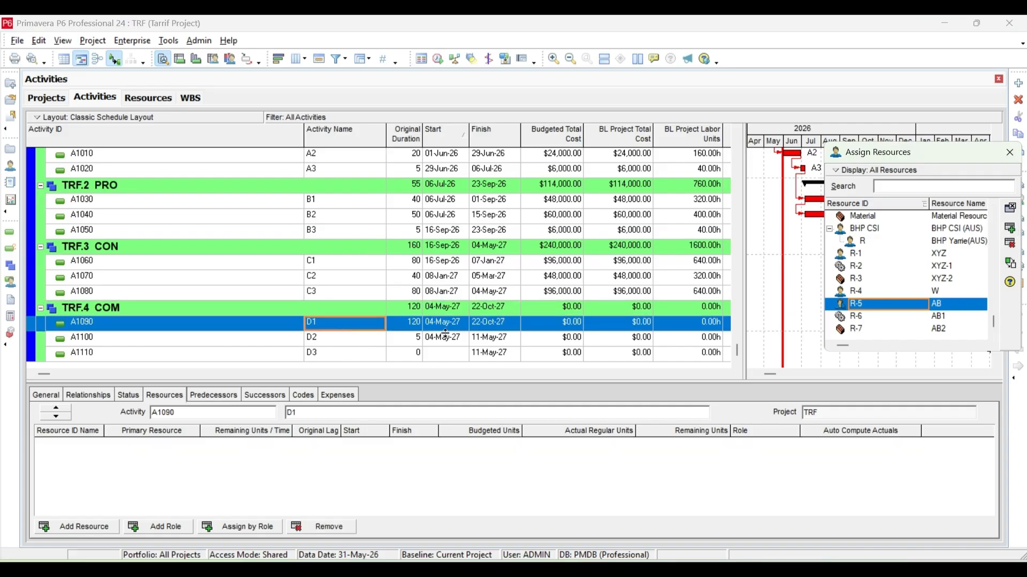
key(Down)
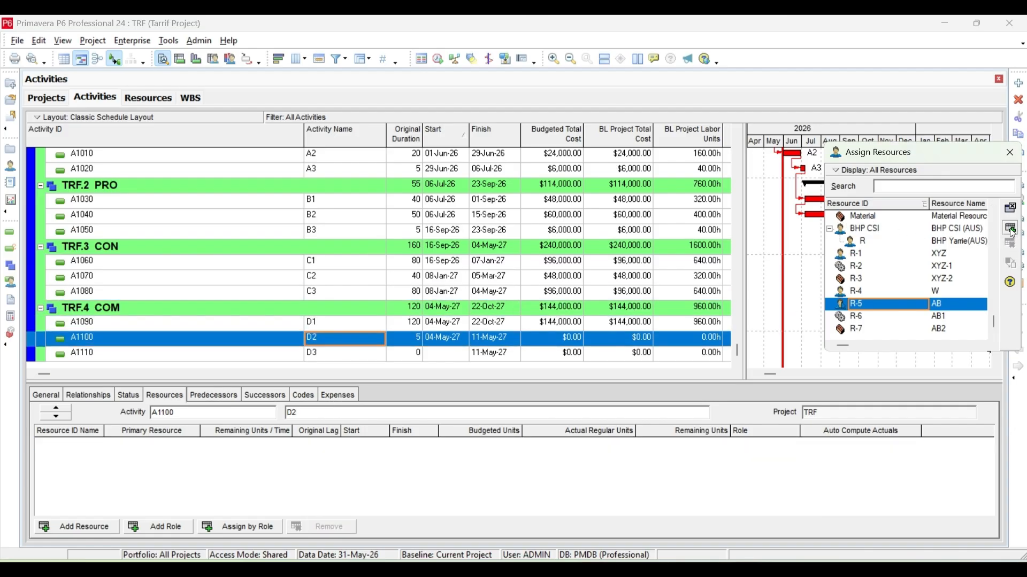
click(1010, 229)
key(Down)
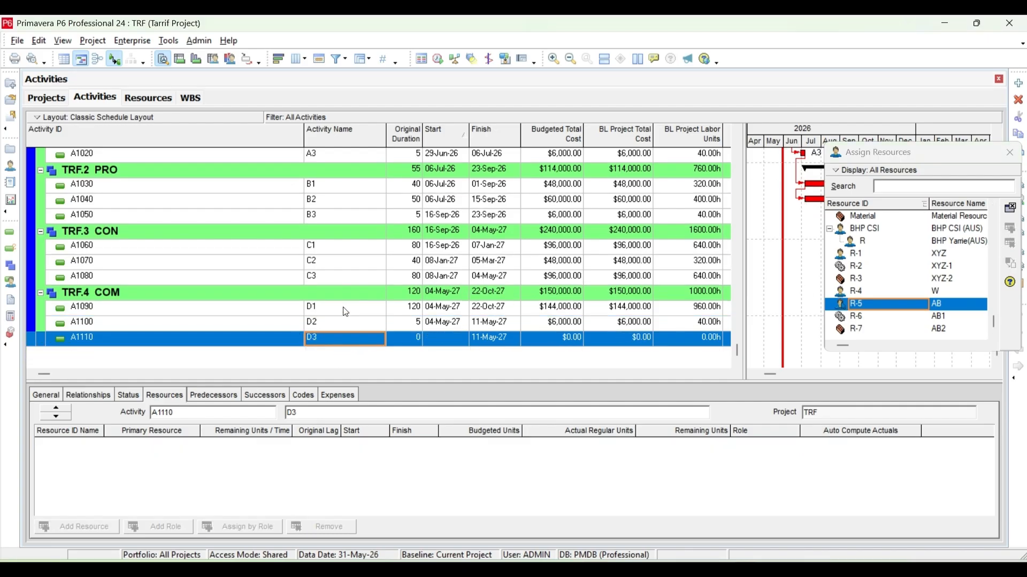
Assign nonlabor resource AB1 and material resource AB2 to activity D2 (A1100), and close the resource assignment window.
scroll(367, 269, up, 3)
scroll(366, 269, down, 2)
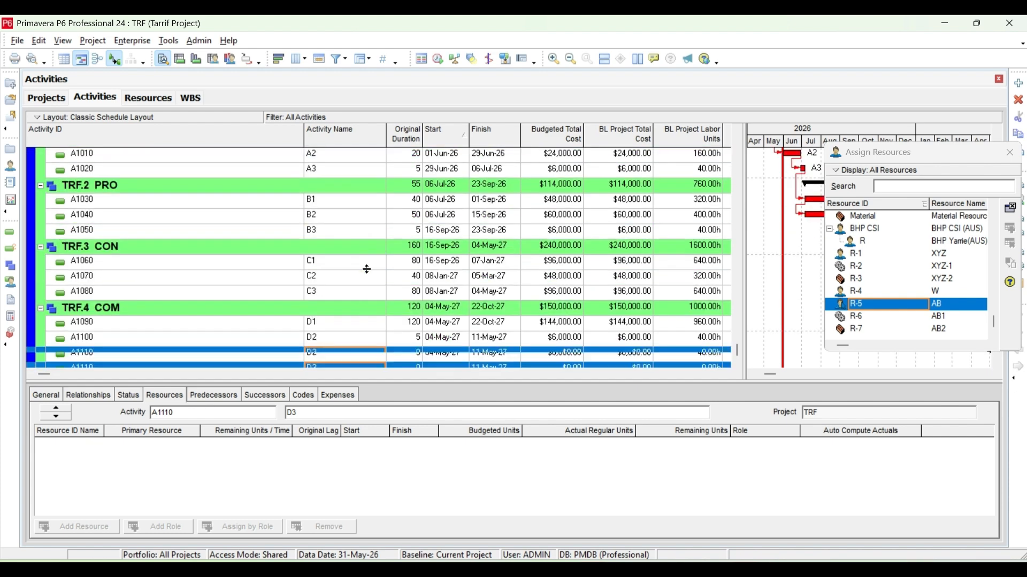
click(317, 339)
click(881, 317)
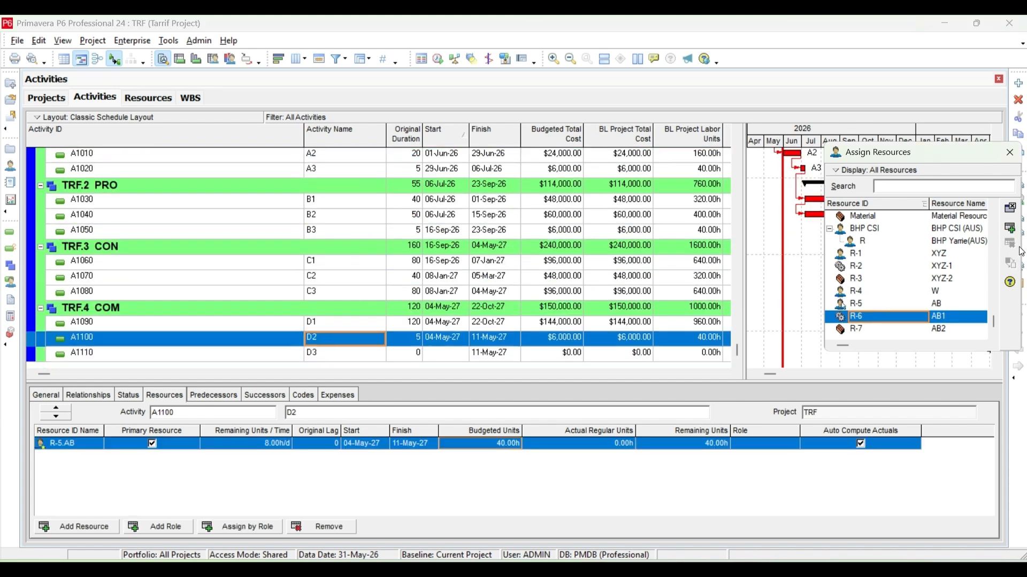
click(1014, 229)
click(904, 329)
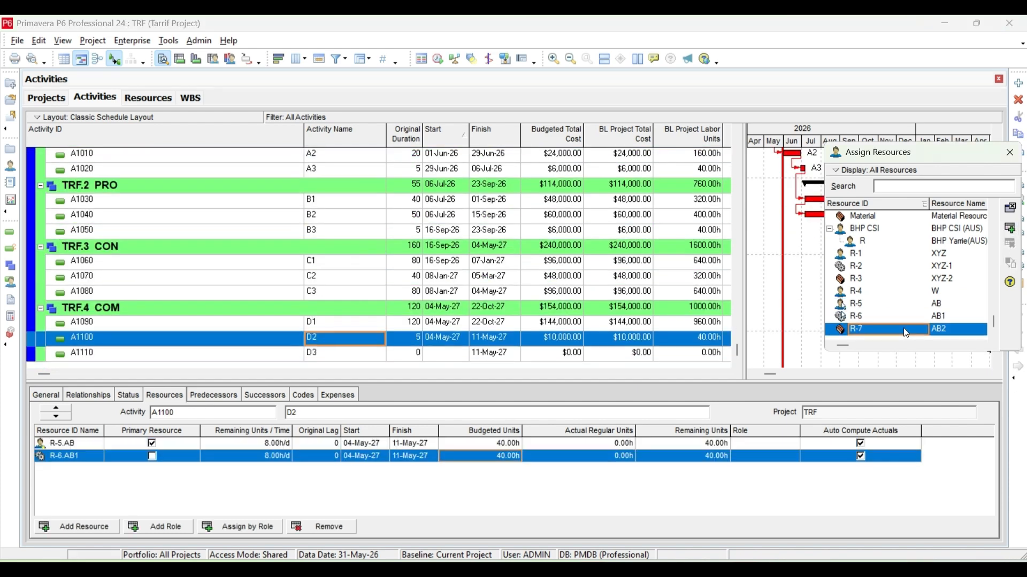
click(1009, 229)
click(1010, 152)
Set the budgeted units of resource AB on activity A2 (A1010) to 100 h.
scroll(341, 270, up, 3)
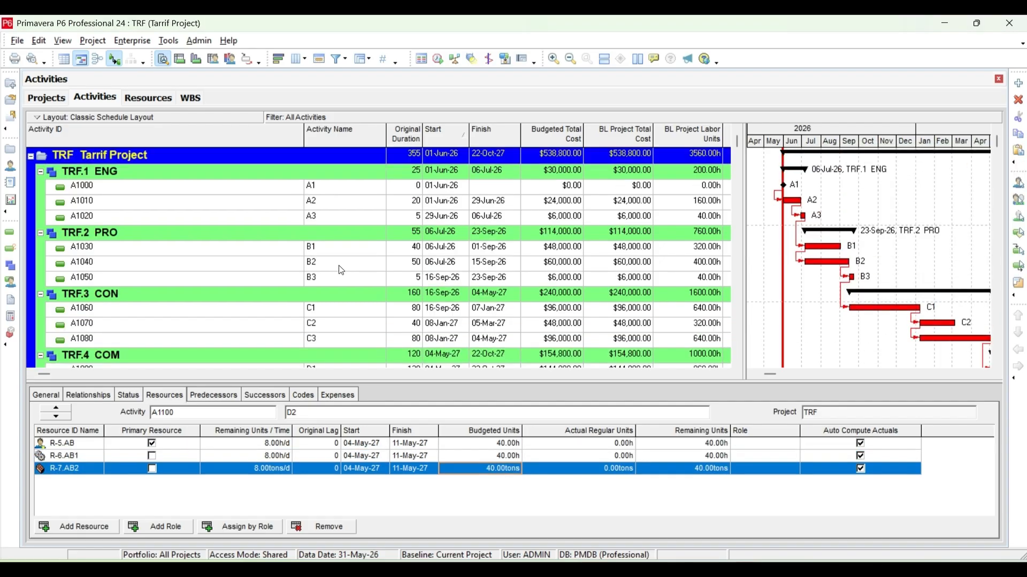
click(203, 200)
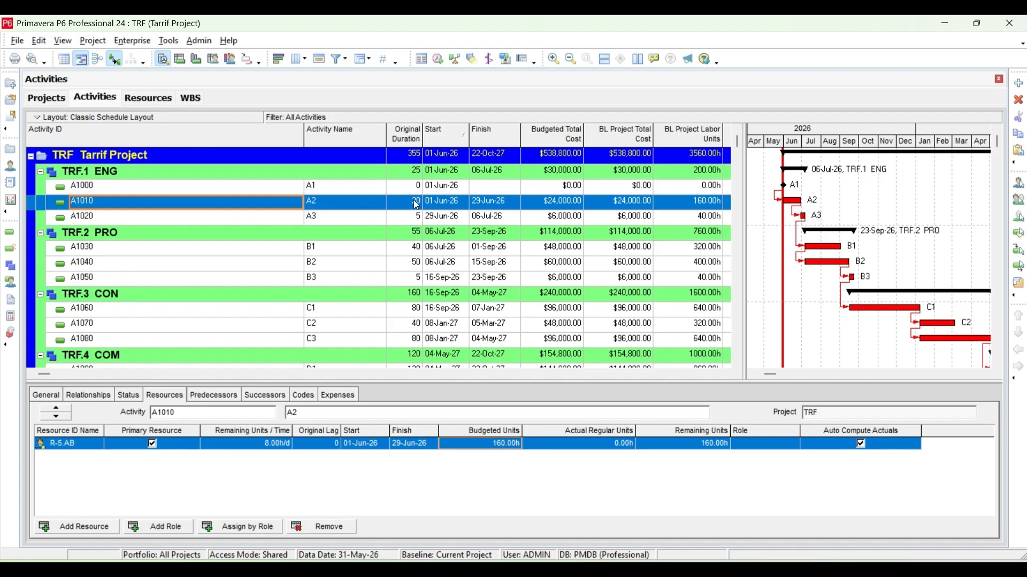
click(506, 445)
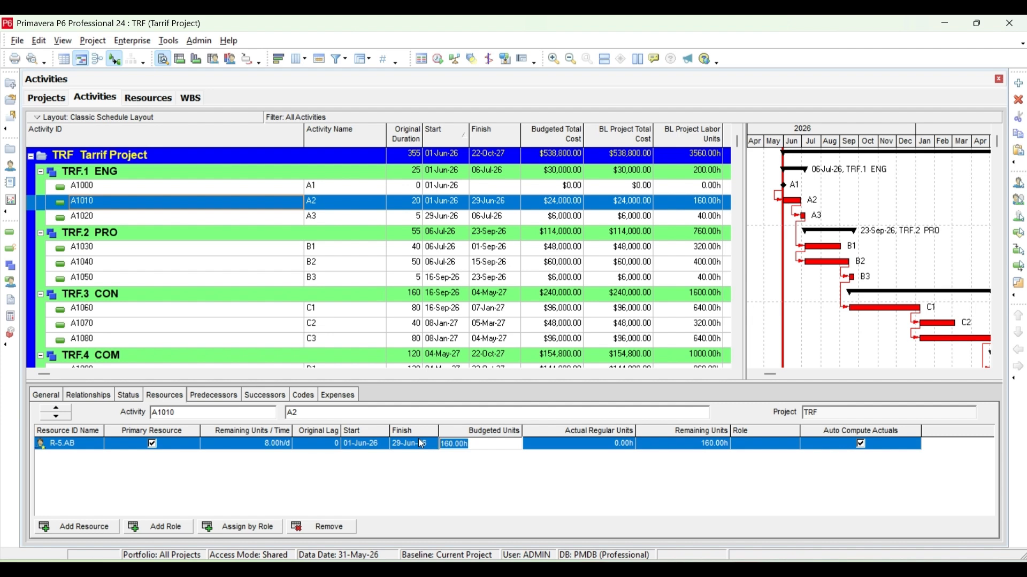
click(134, 400)
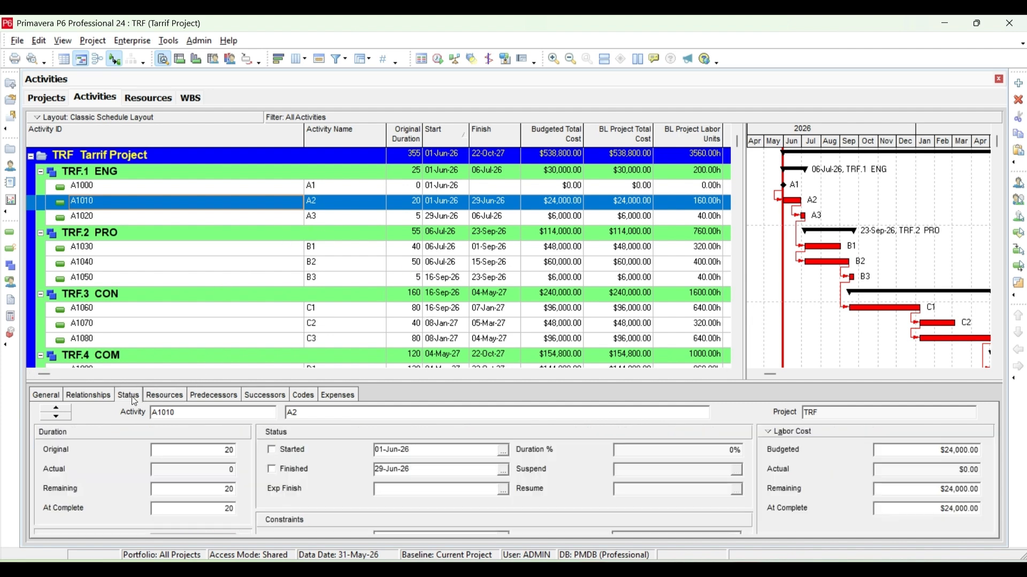
click(208, 397)
click(163, 394)
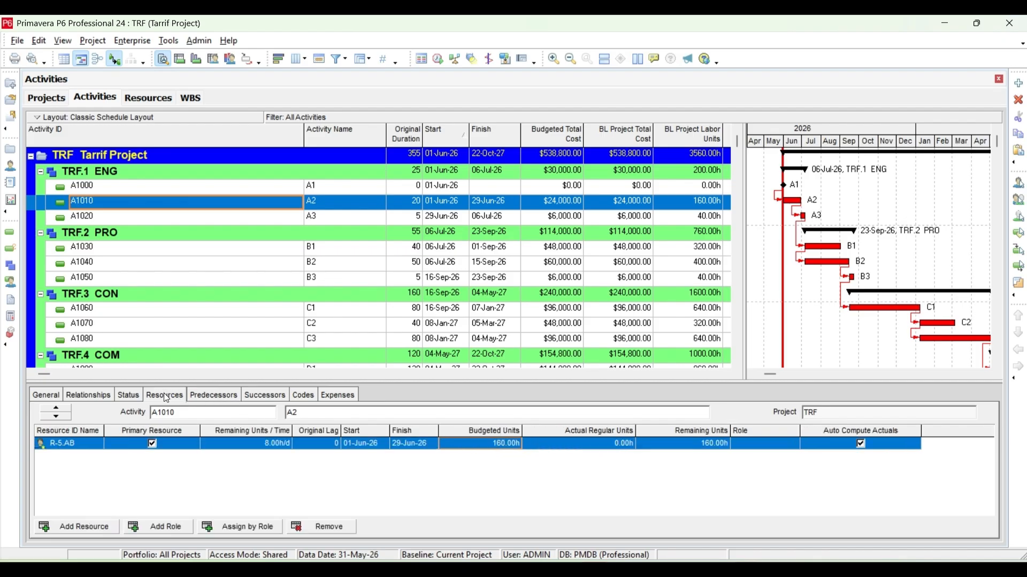
click(517, 445)
text(0)
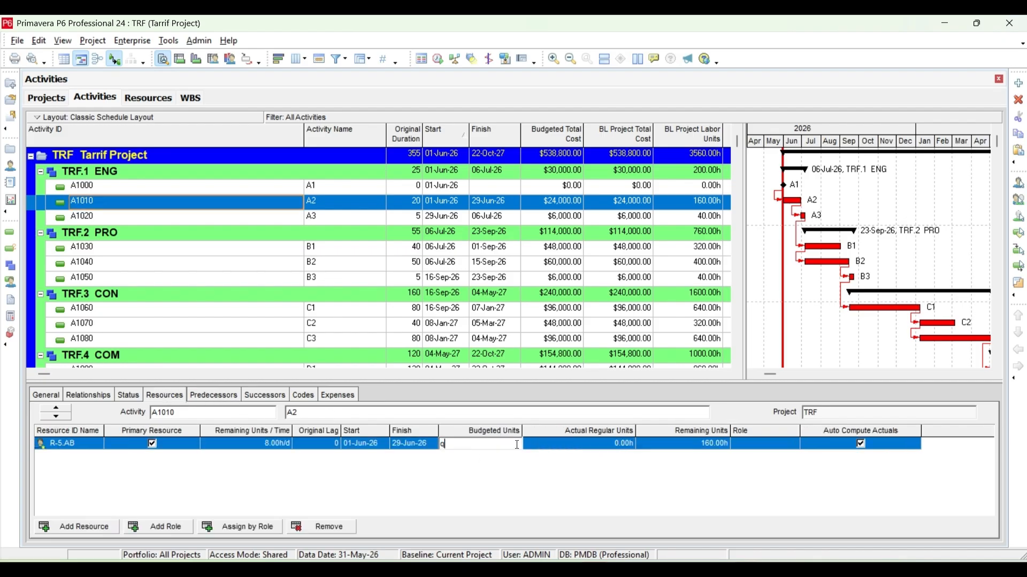
text(0.0)
key(Return)
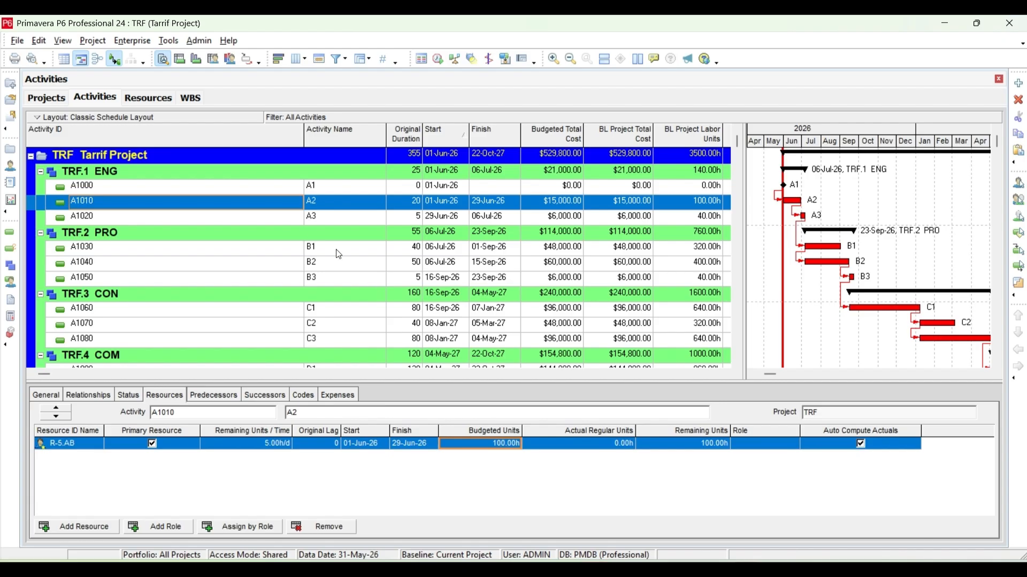
Display labor units in the status details of activity A3 (A1020) and set its budgeted labor units to 30 h.
click(270, 220)
click(127, 397)
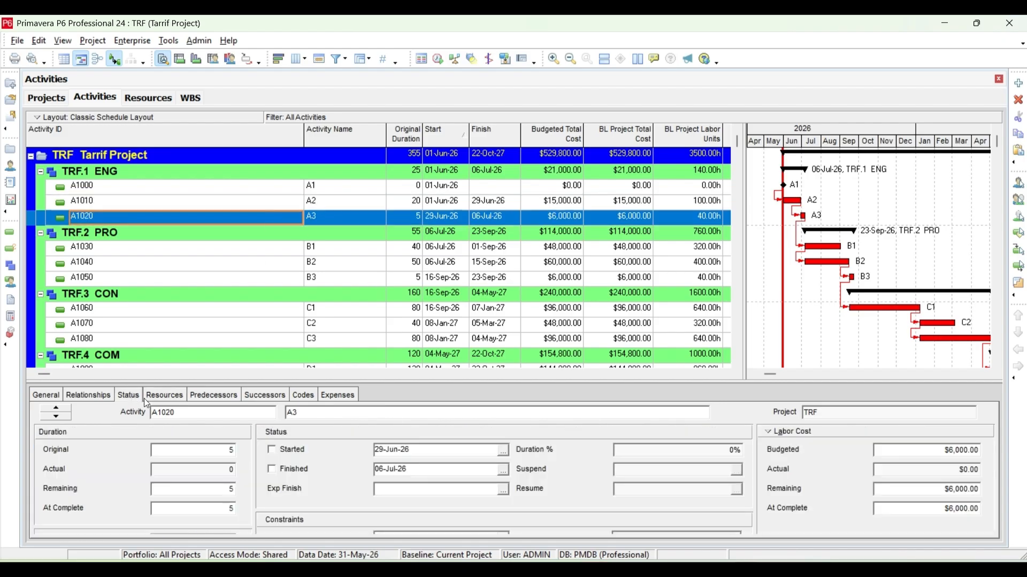
click(796, 434)
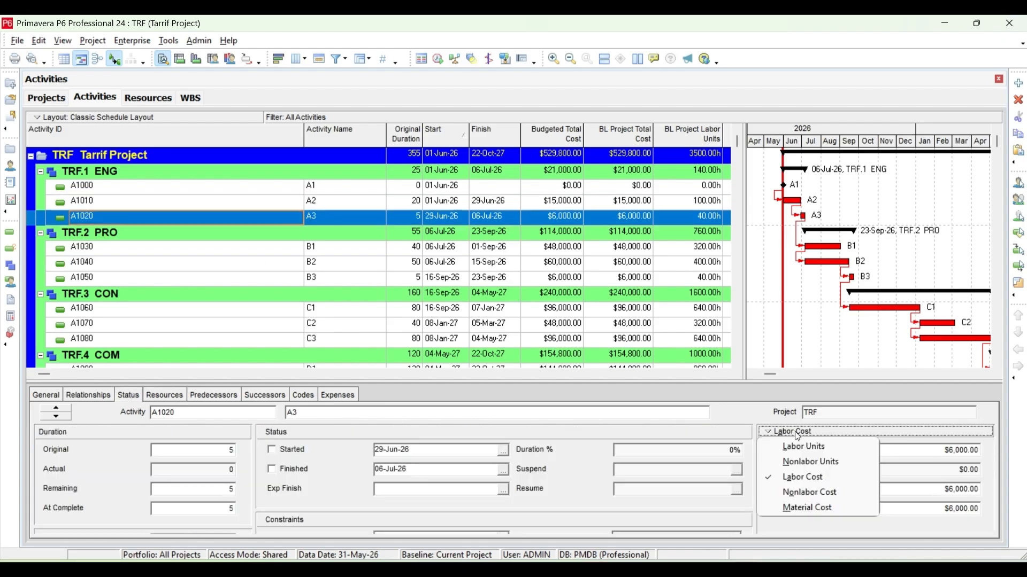
click(803, 447)
key(Tab)
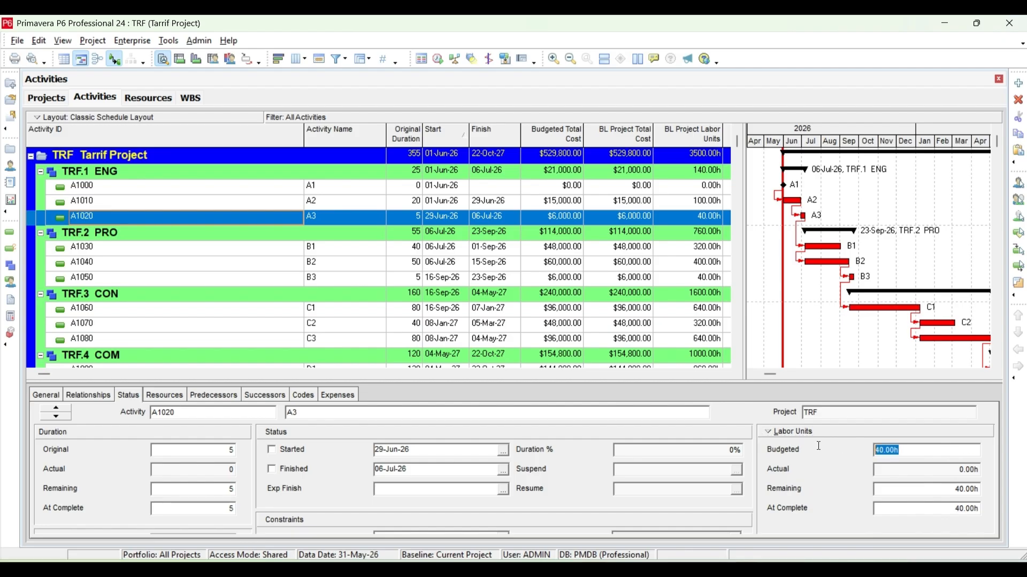
key(BackSpace)
text(30)
key(Return)
Set the budgeted labor units of activity B1 (A1030) to 10 h.
click(230, 249)
click(951, 448)
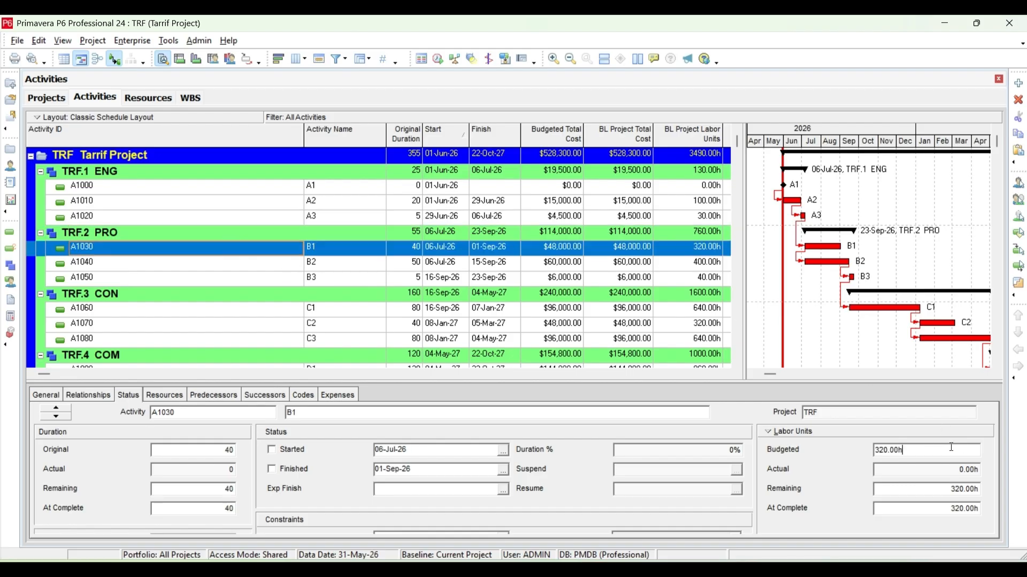
text(10)
key(Return)
key(ctrl+a)
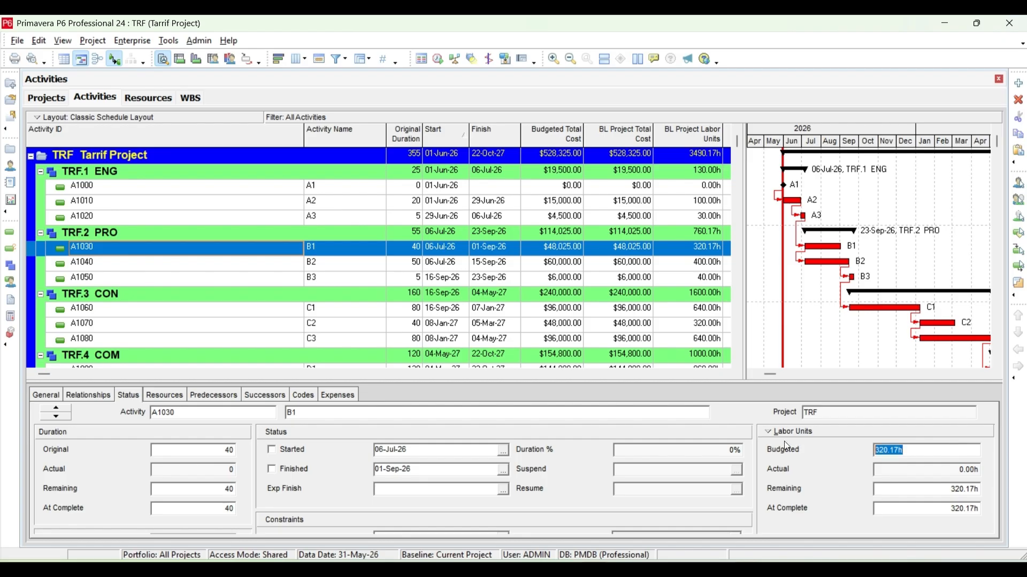
text(10)
key(Return)
Set the budgeted labor units of activity B2 (A1040) to 20 h.
click(293, 263)
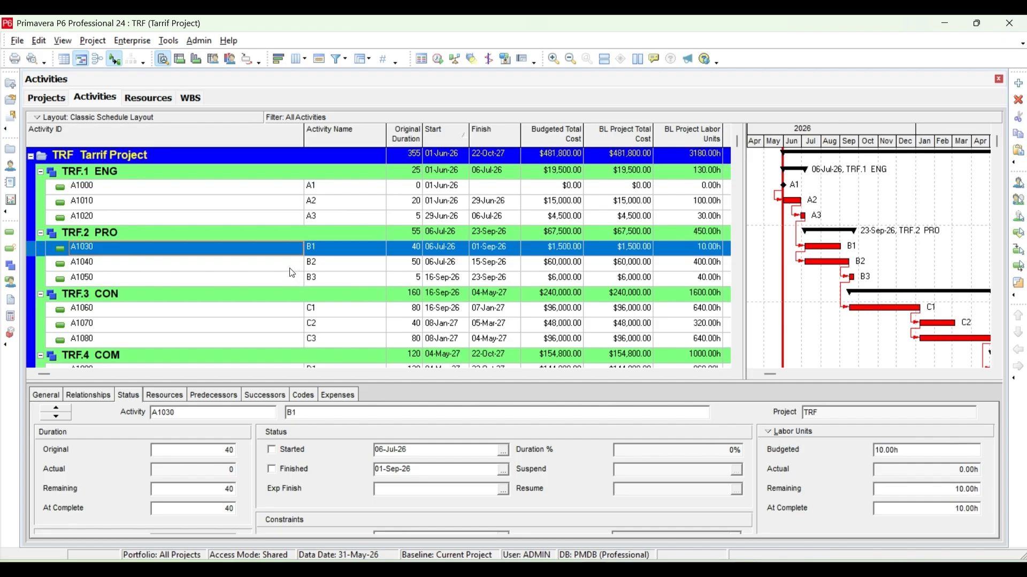
click(973, 453)
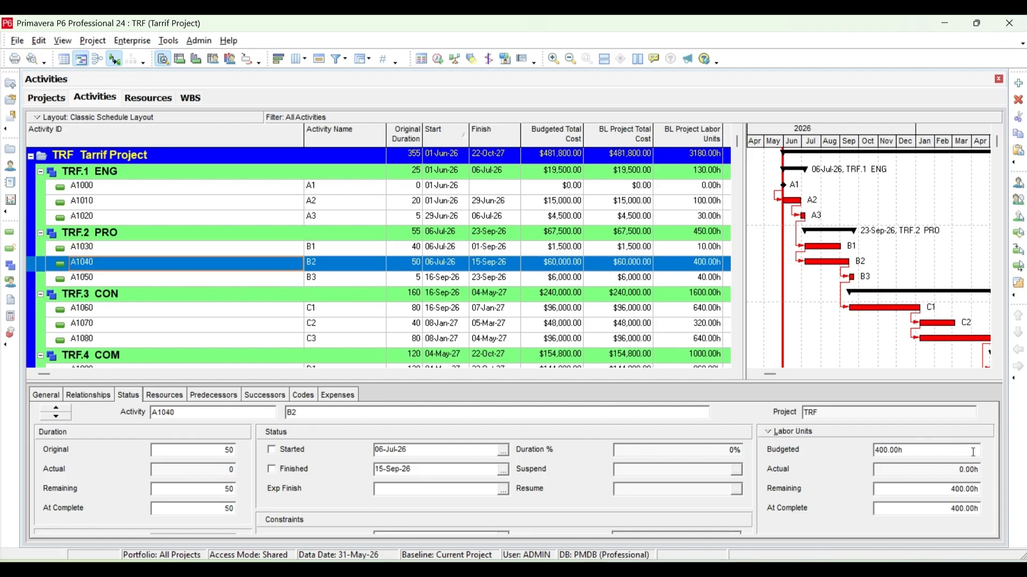
key(ctrl+a)
text(20)
key(Return)
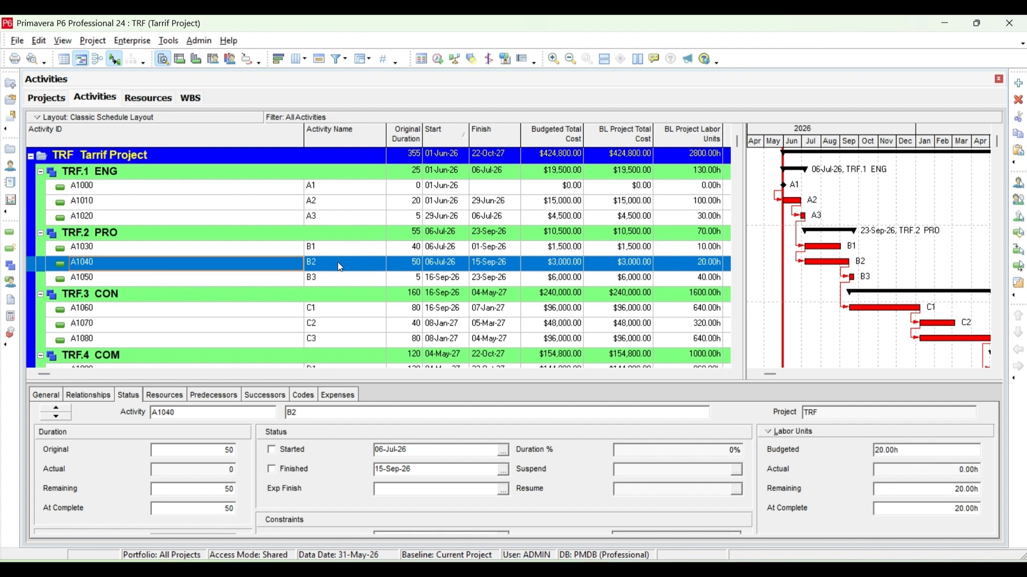
Set the budgeted labor units of activity B3 (A1050) to 30 h.
click(314, 278)
click(965, 451)
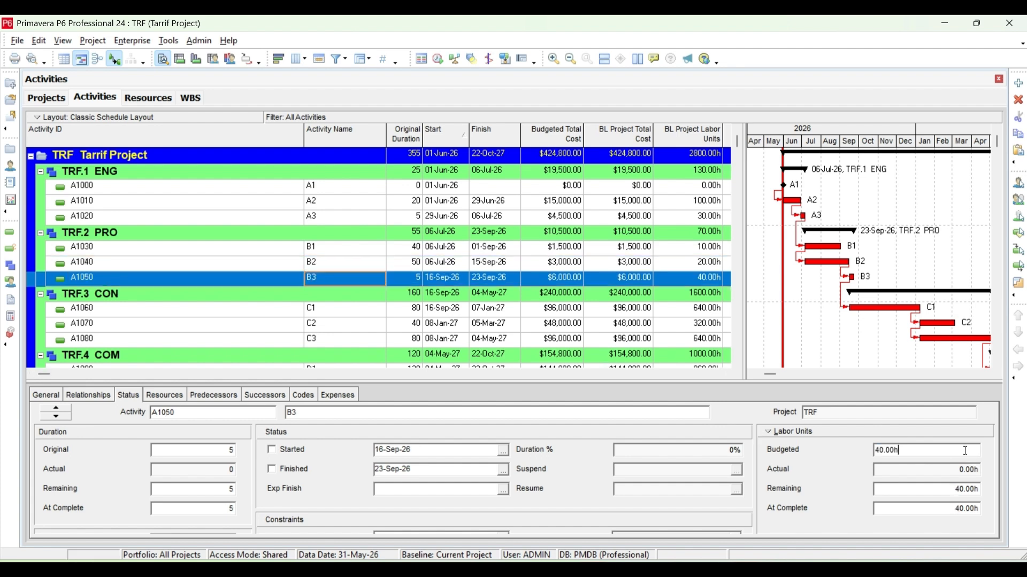
key(ctrl+a)
text(30)
key(Return)
Set the budgeted labor units of activity C1 (A1060) to 50 h.
click(324, 309)
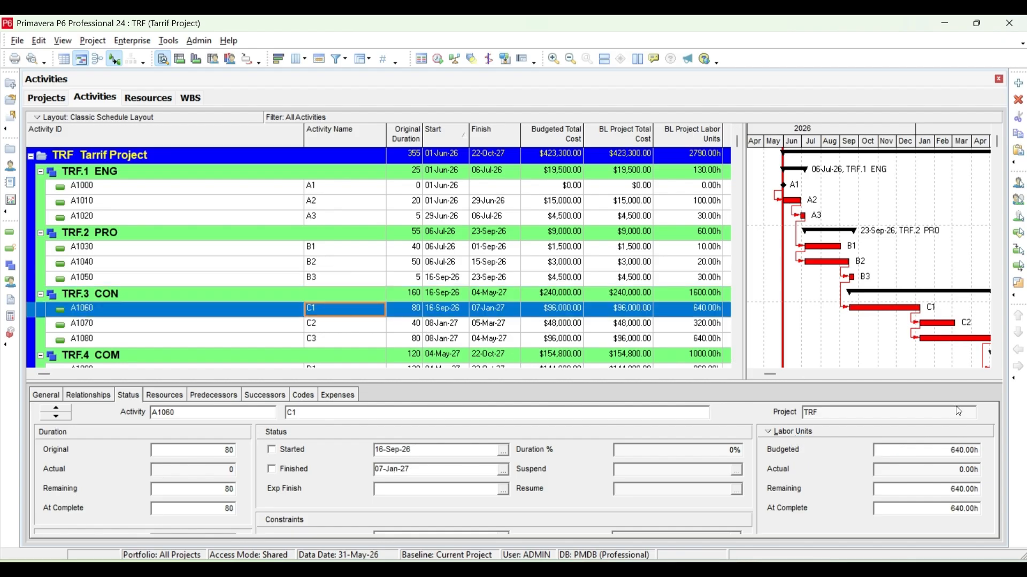
click(970, 449)
key(ctrl+a)
text(5)
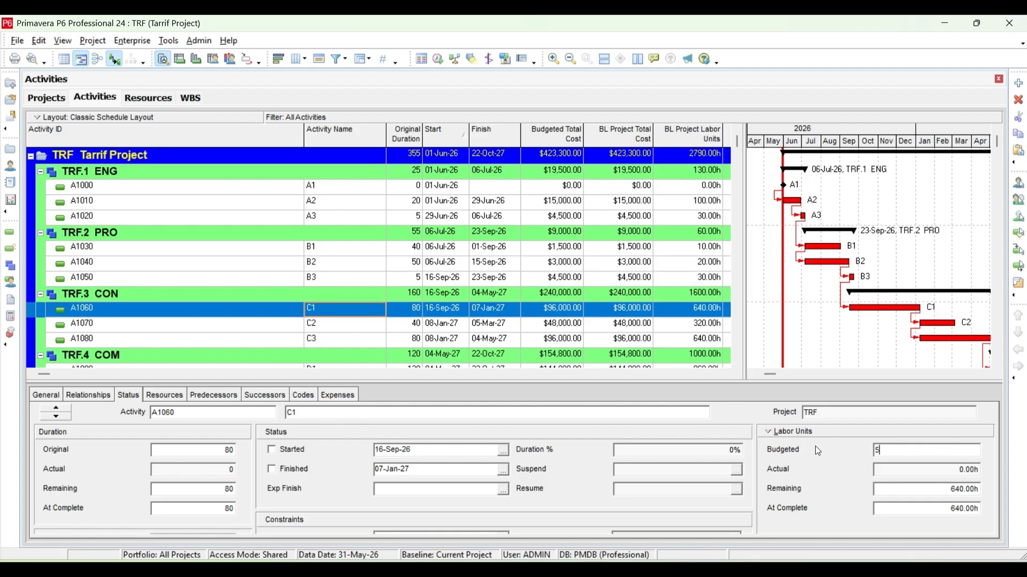
text(0)
key(Return)
Set the budgeted labor units of activity C2 (A1070) to 60 h.
click(357, 328)
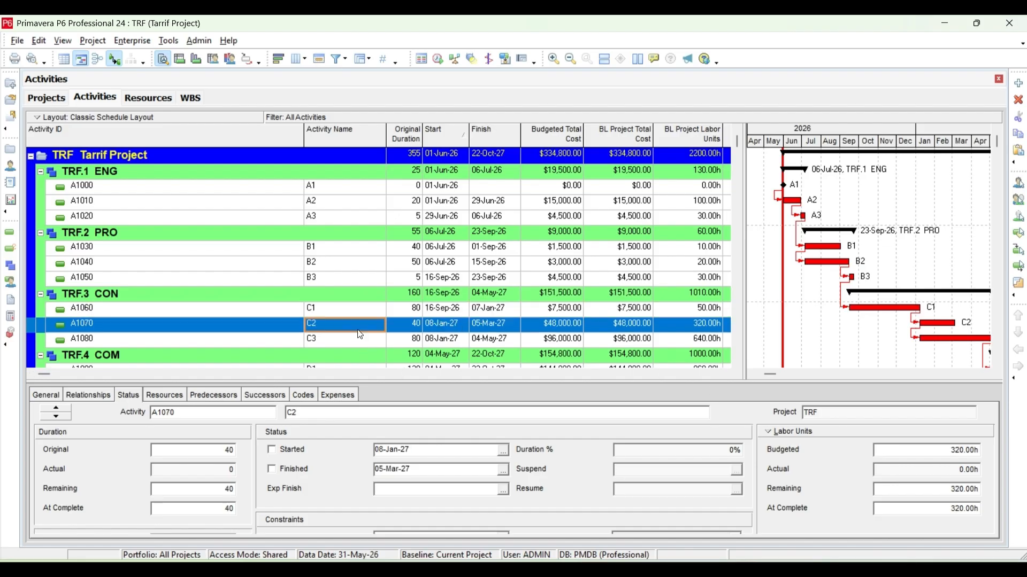
click(929, 454)
drag(929, 454, 829, 443)
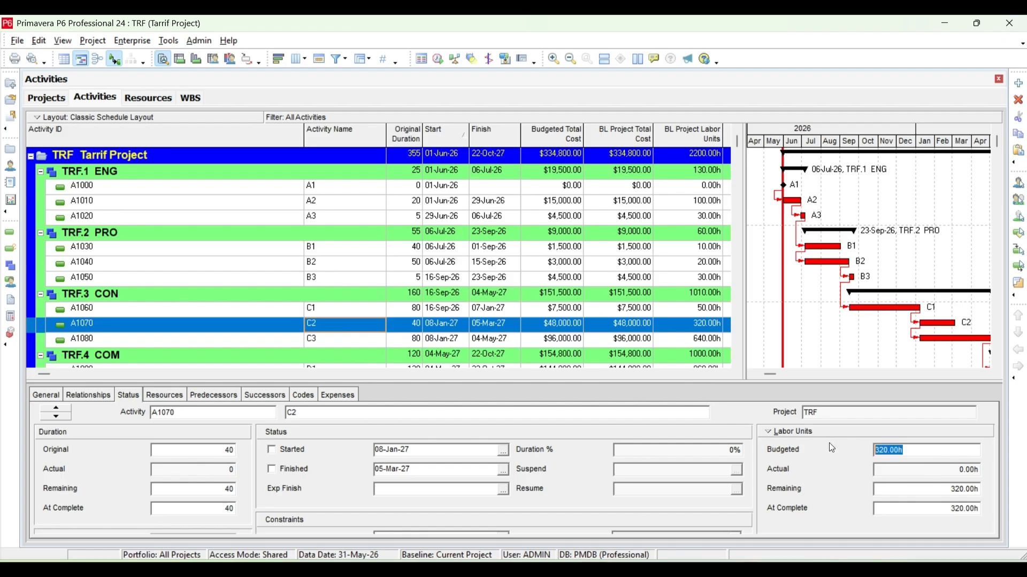
text(60)
key(Return)
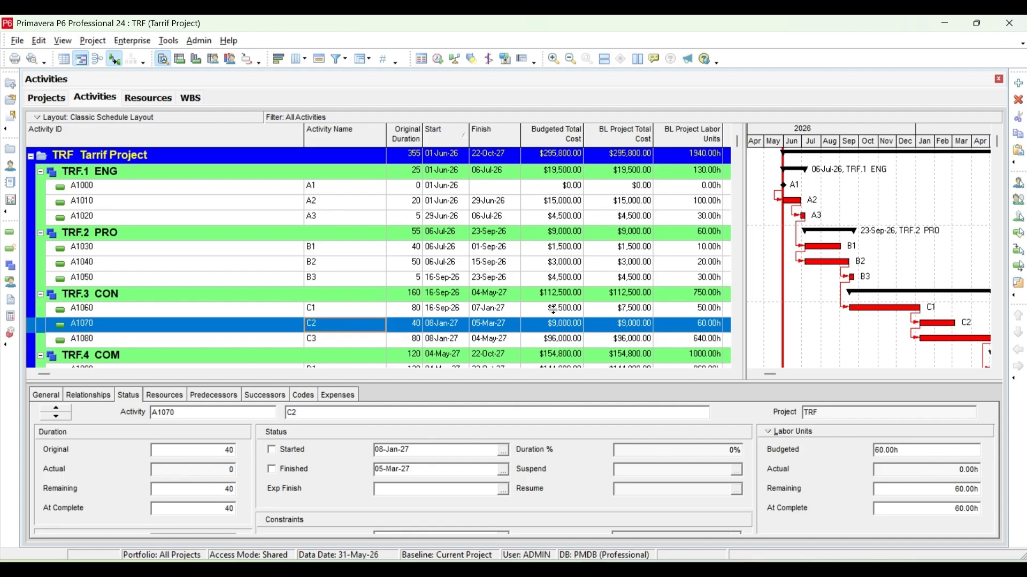
Set the budgeted labor units of activity C3 (A1080) to 80 h.
click(336, 339)
drag(949, 450, 831, 443)
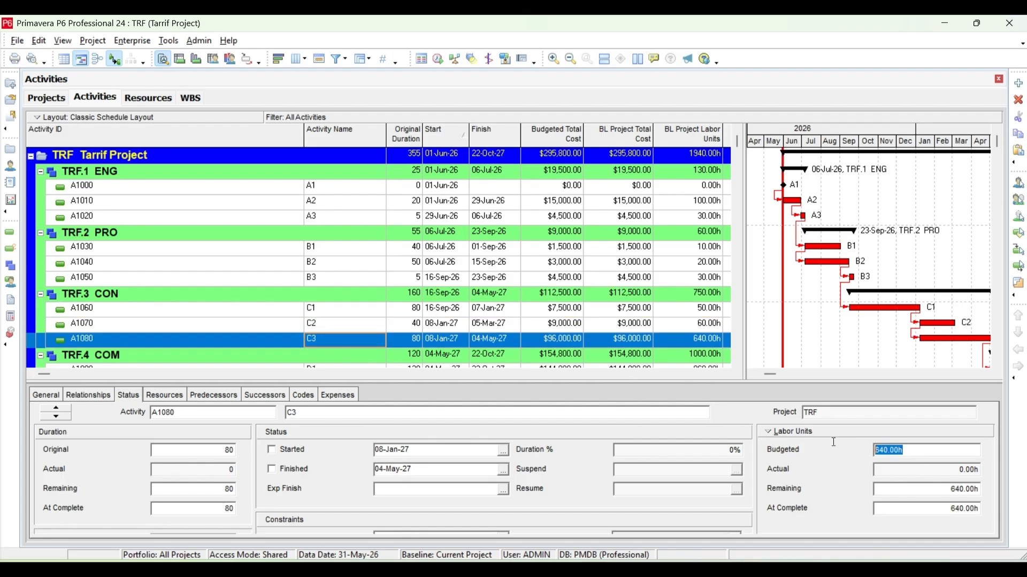
text(80)
key(Return)
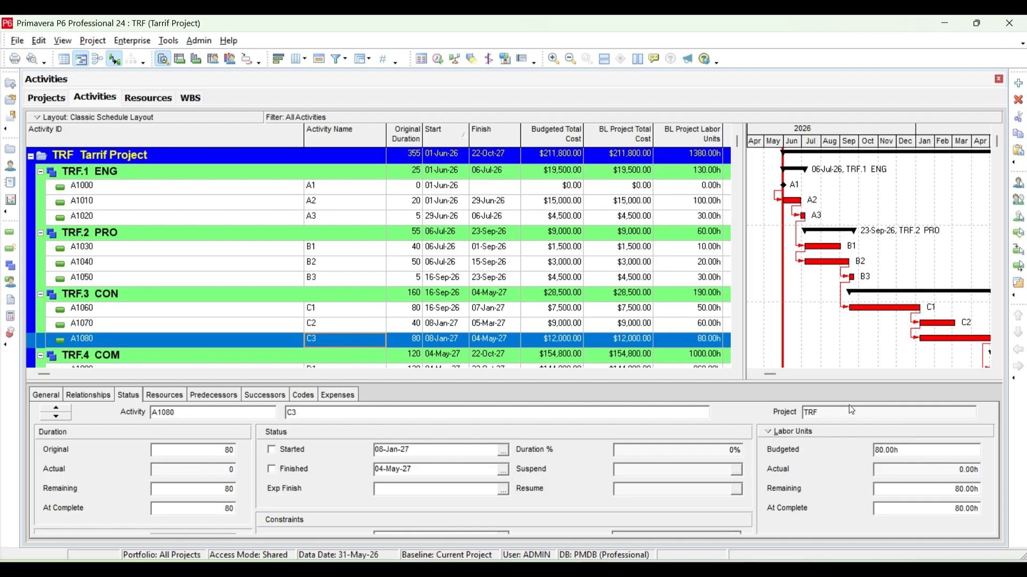
Set the budgeted labor units of activity D1 (A1090) in the COM phase to 10 h.
click(737, 363)
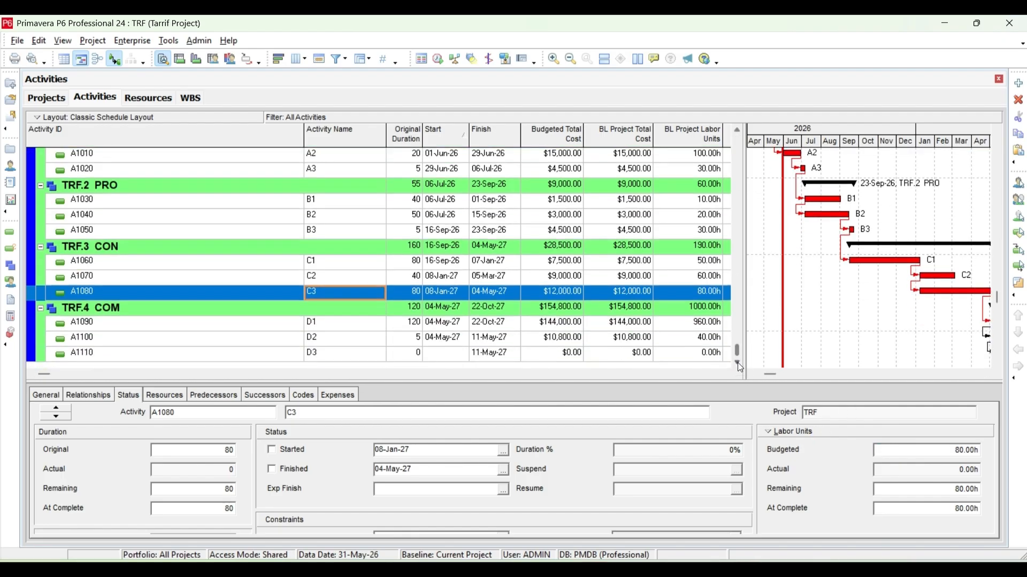
click(339, 324)
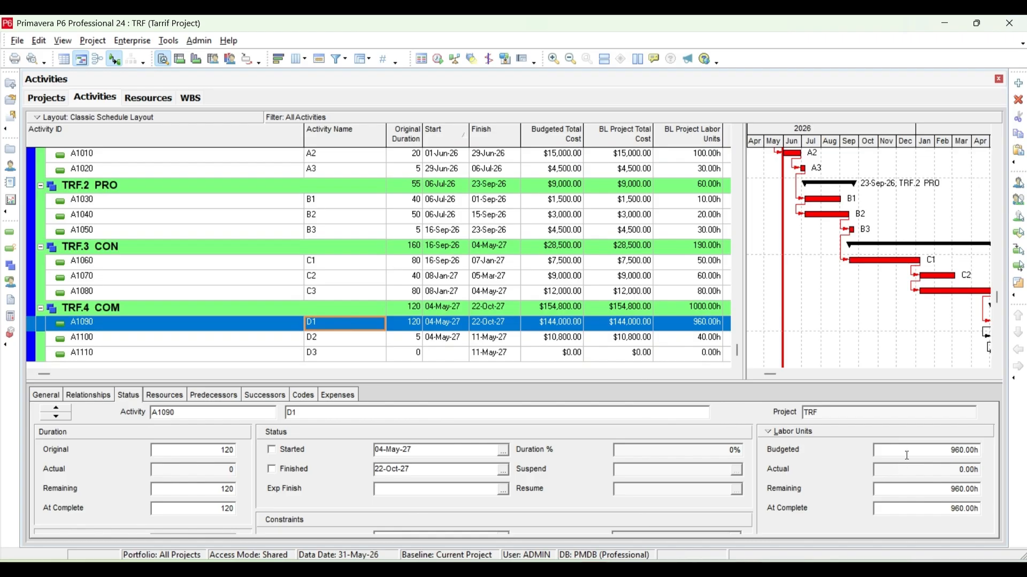
drag(907, 455, 822, 448)
text(10)
key(Return)
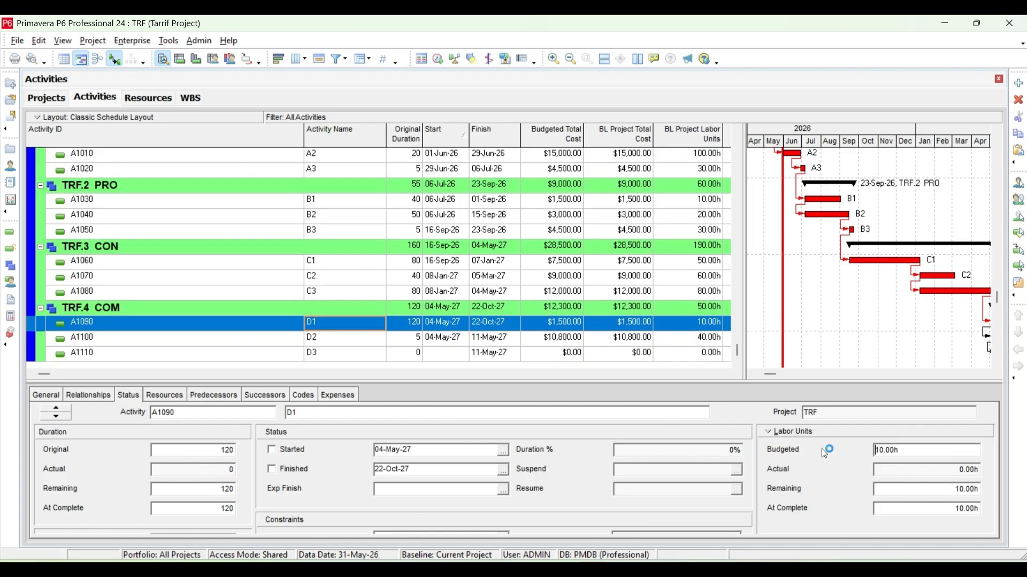
Set the budgeted labor units of activity D2 (A1100) to 20 h.
click(372, 341)
drag(918, 450, 803, 445)
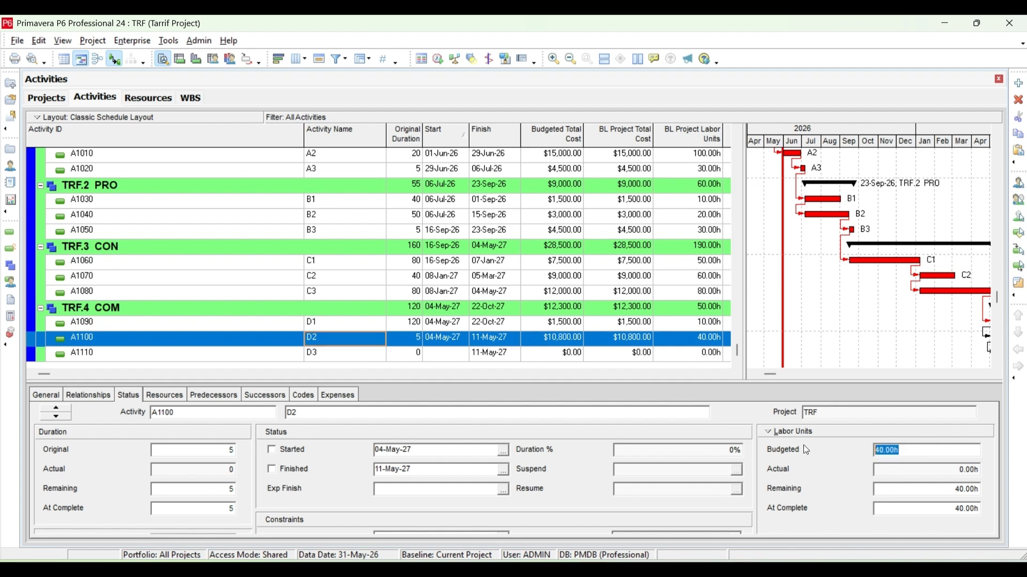
text(20)
key(Return)
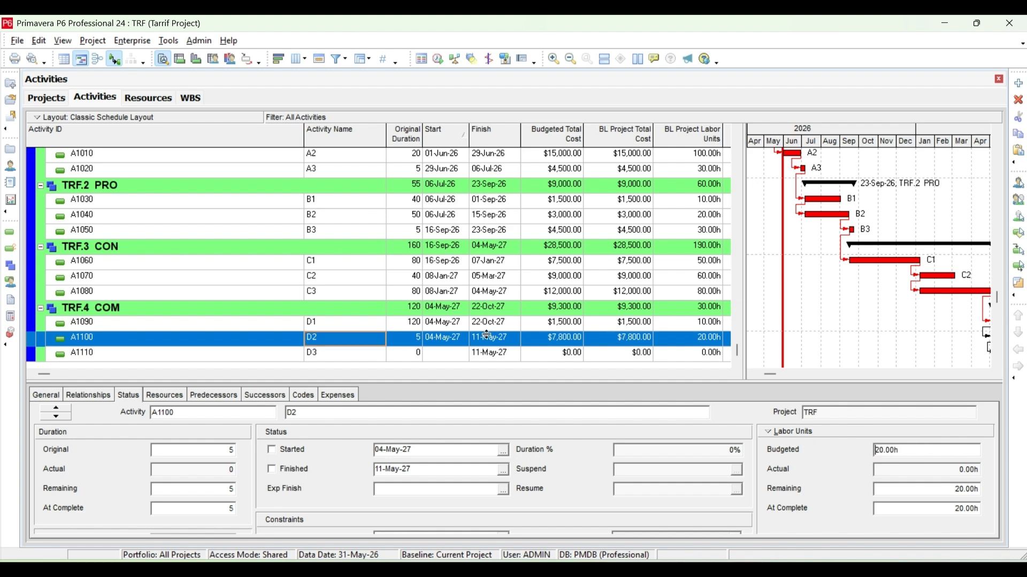
Set the budgeted units of material resource AB2 on activity D2 (A1100) to 10 tons.
scroll(364, 332, down, 1)
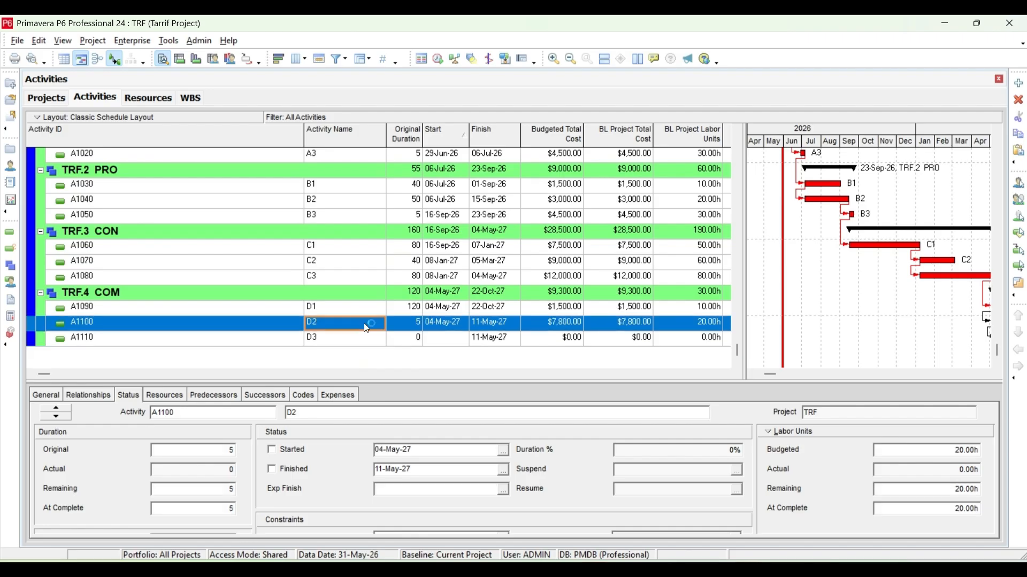
click(170, 396)
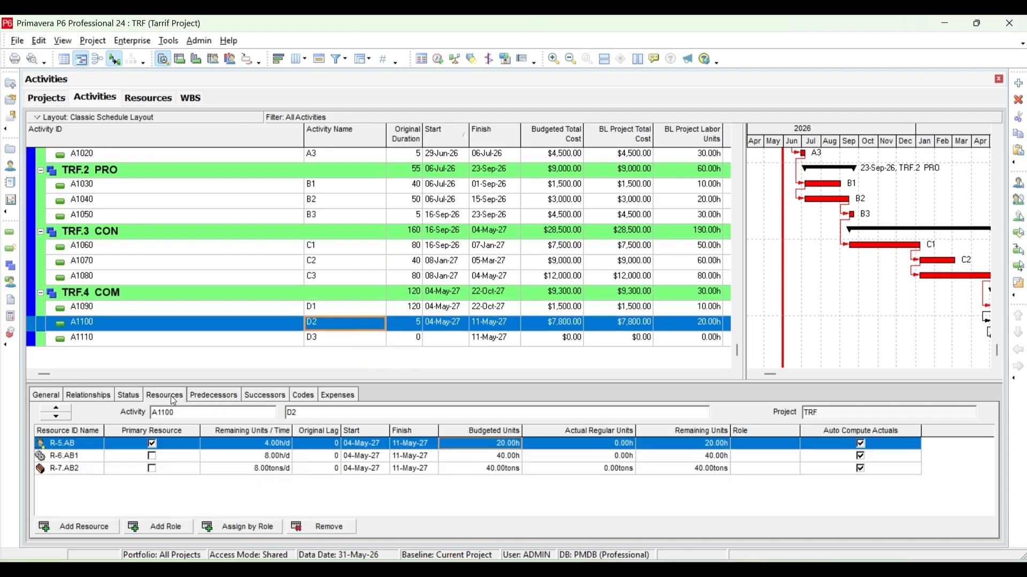
click(506, 458)
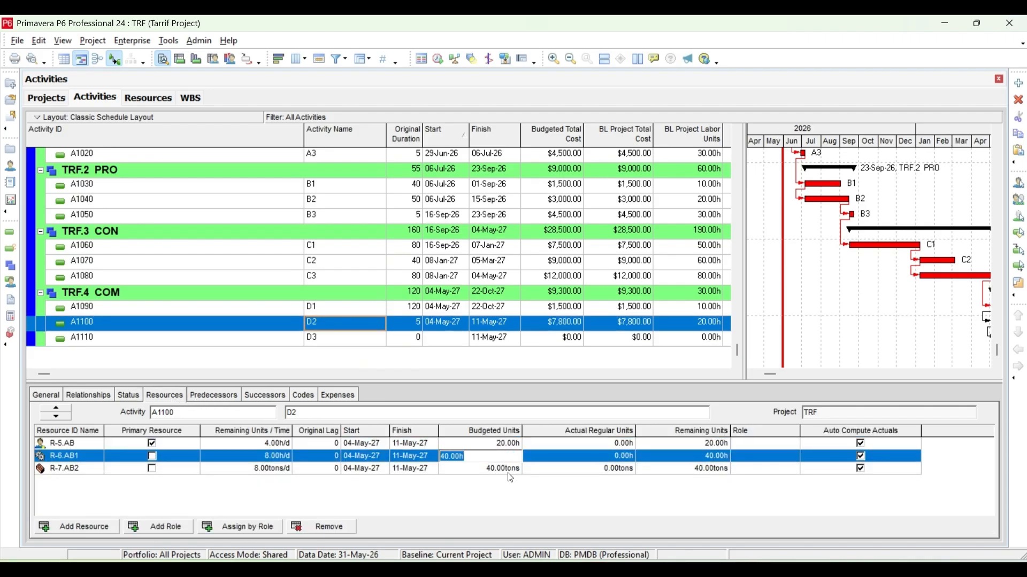
click(511, 472)
click(481, 469)
text(10)
key(Return)
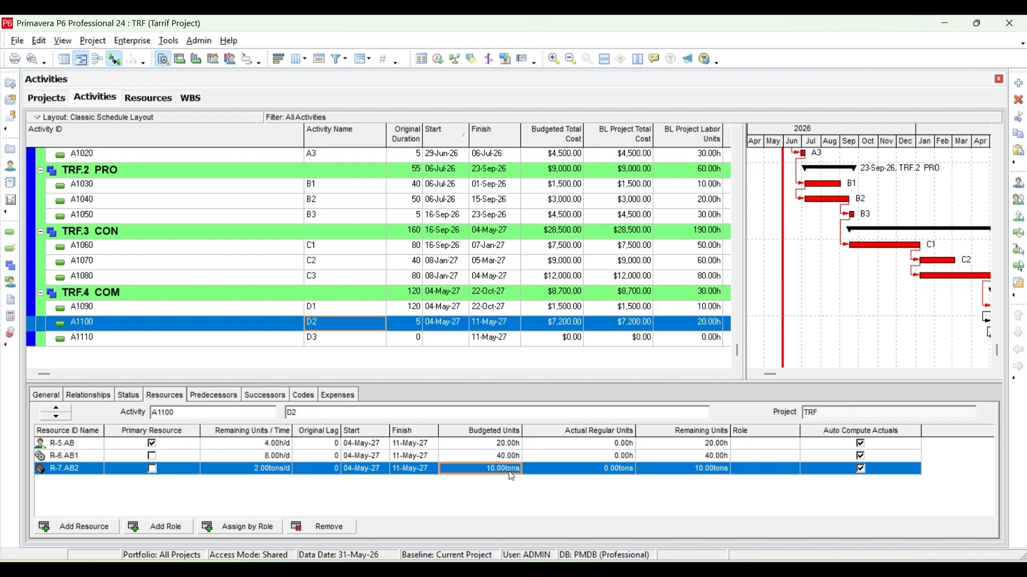
Review the Tarrif Project summary row's budgeted and baseline total costs, and its baseline labor and nonlabor units.
scroll(373, 288, up, 2)
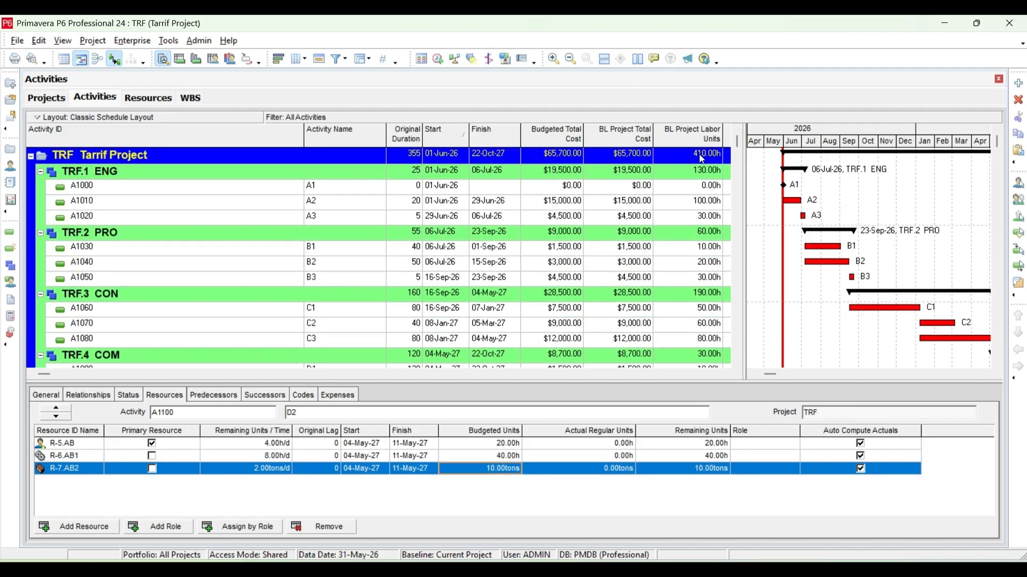
drag(744, 161, 822, 161)
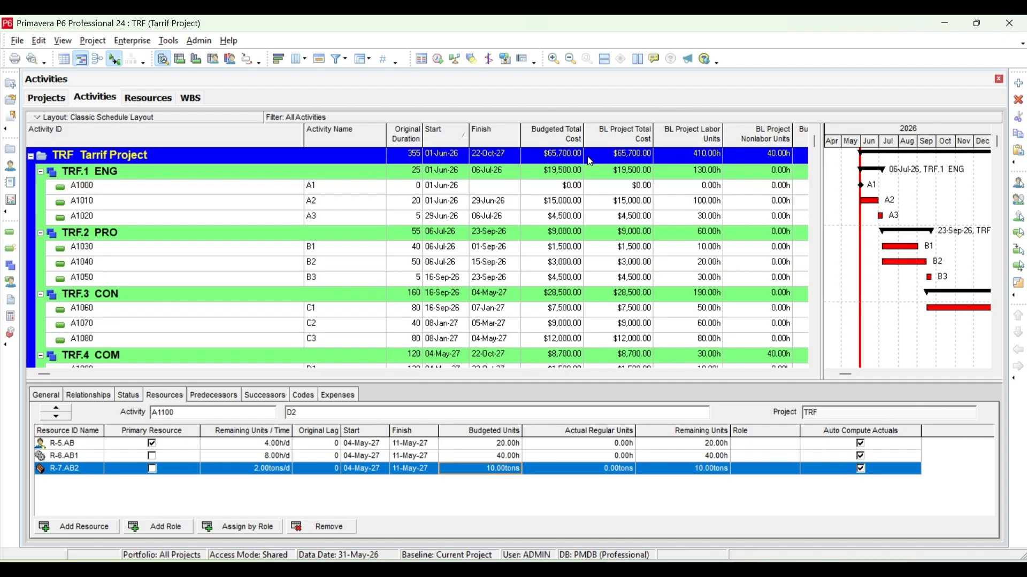
click(555, 155)
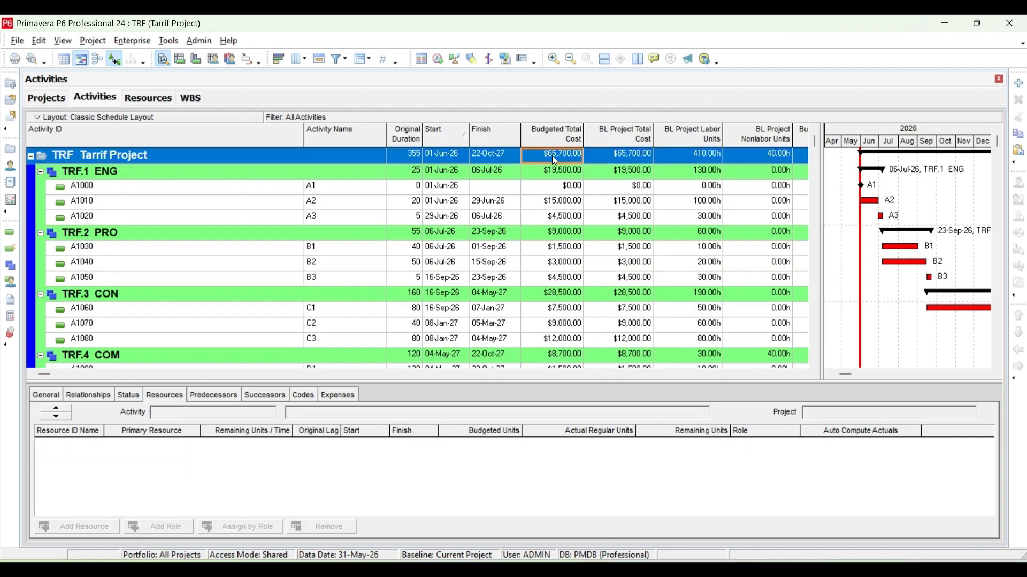
click(640, 159)
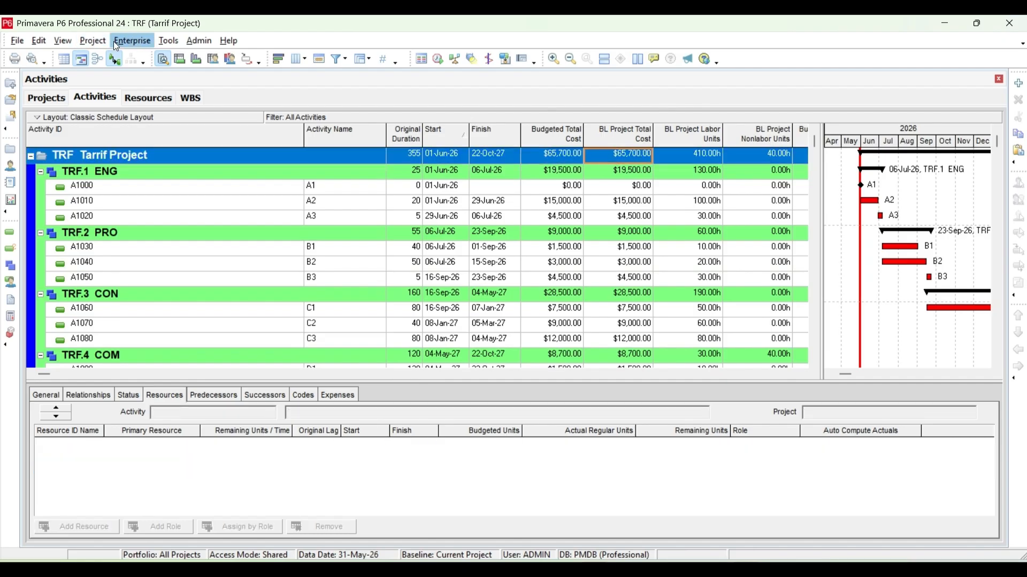
Add a new baseline for the Tarrif Project by saving a copy of the current project.
click(92, 40)
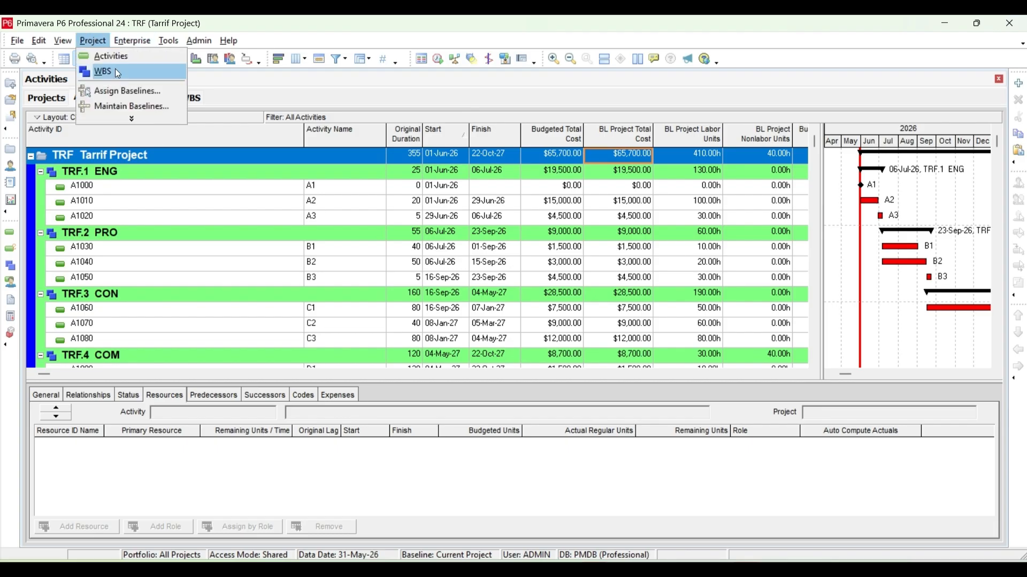
click(116, 108)
click(730, 218)
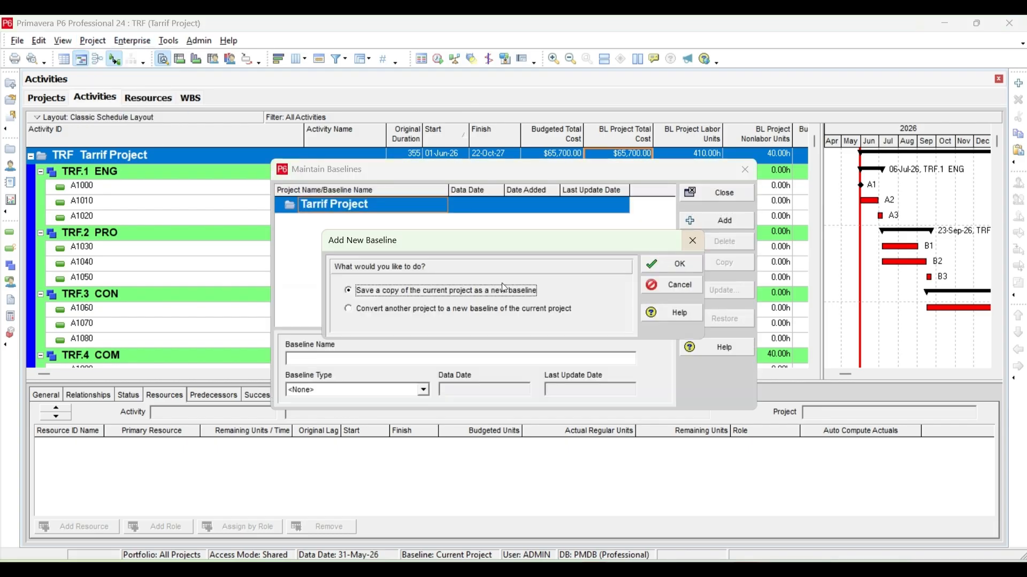
click(678, 268)
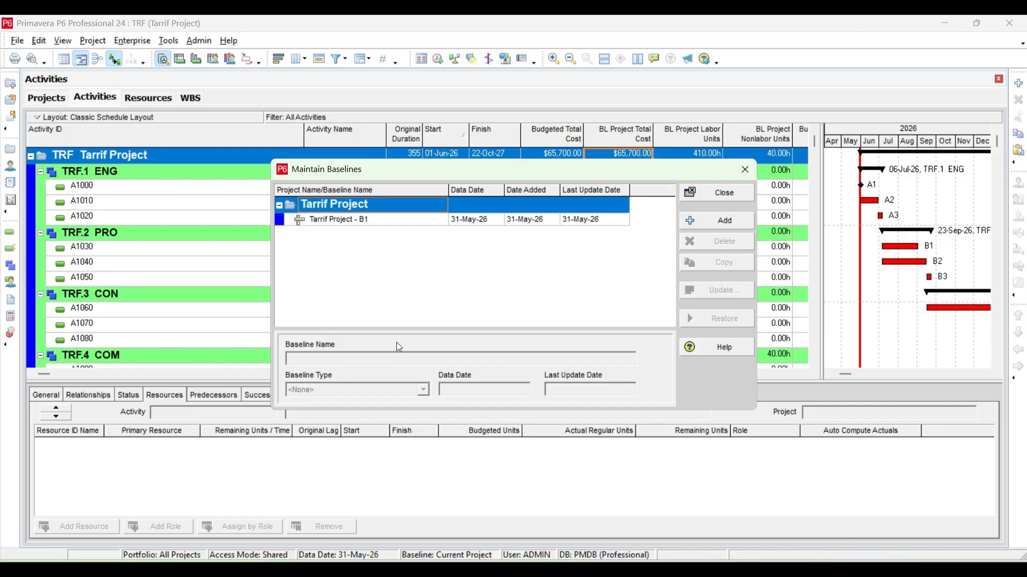
Set the baseline type of Tarrif Project - B1 to Initial Planning Baseline and finish maintaining baselines.
click(427, 221)
click(423, 389)
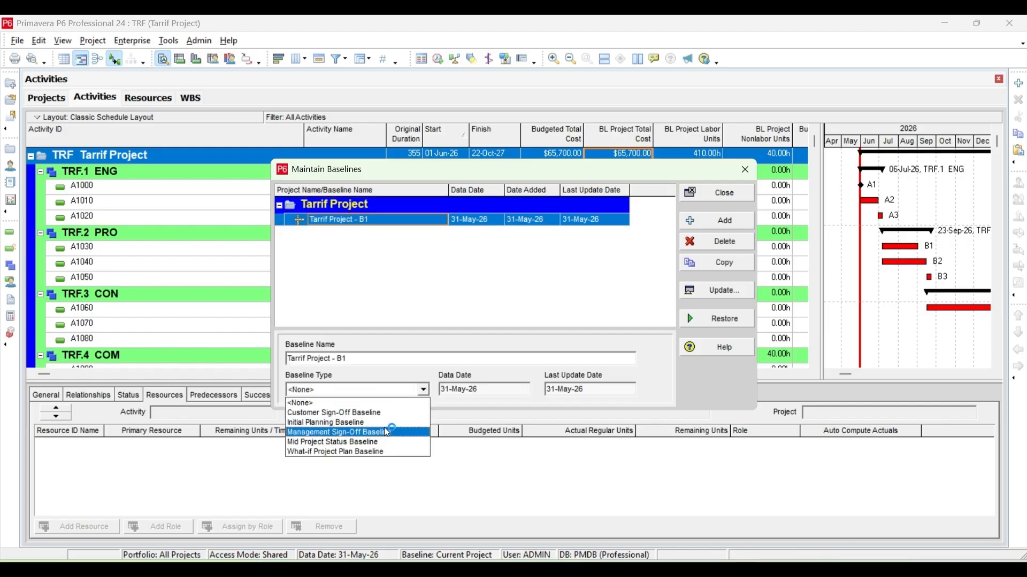
click(395, 420)
click(740, 194)
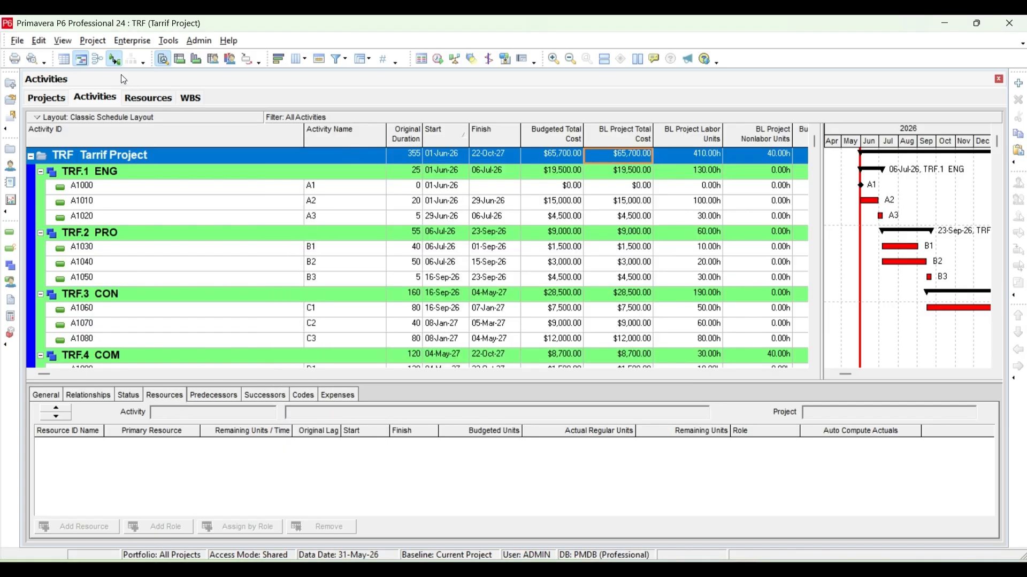
Assign Tarrif Project - B1 as the project baseline of the TRF project.
click(93, 40)
click(101, 90)
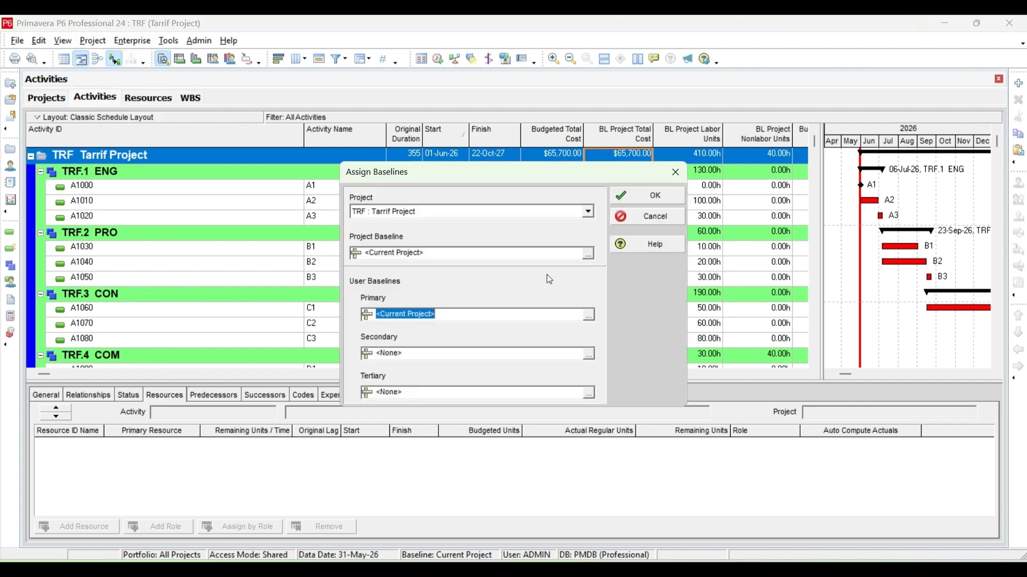
click(588, 253)
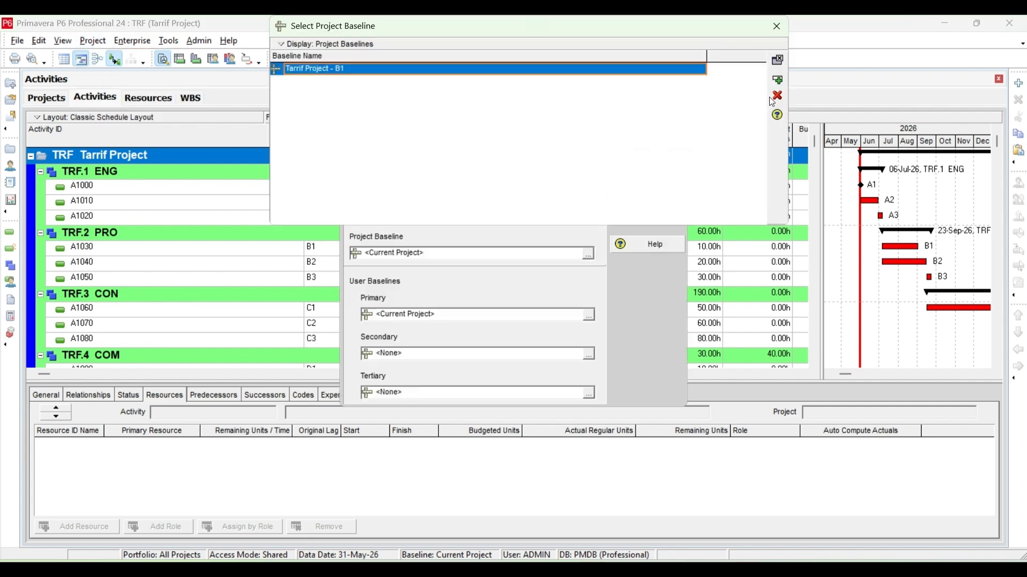
click(779, 83)
click(675, 198)
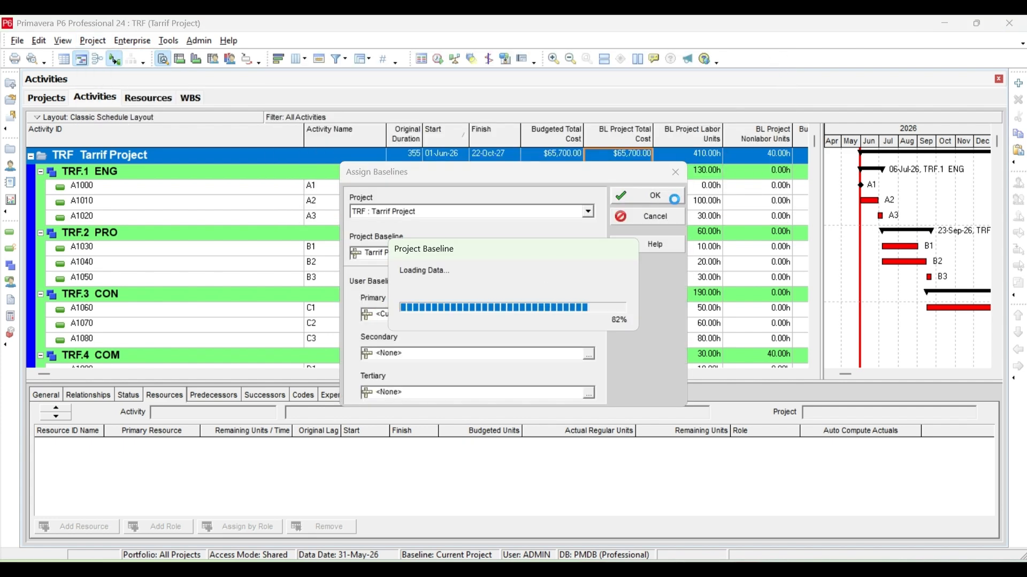
Reschedule the project and widen the activity table to show the budgeted labor and nonlabor units columns.
scroll(671, 246, up, 1)
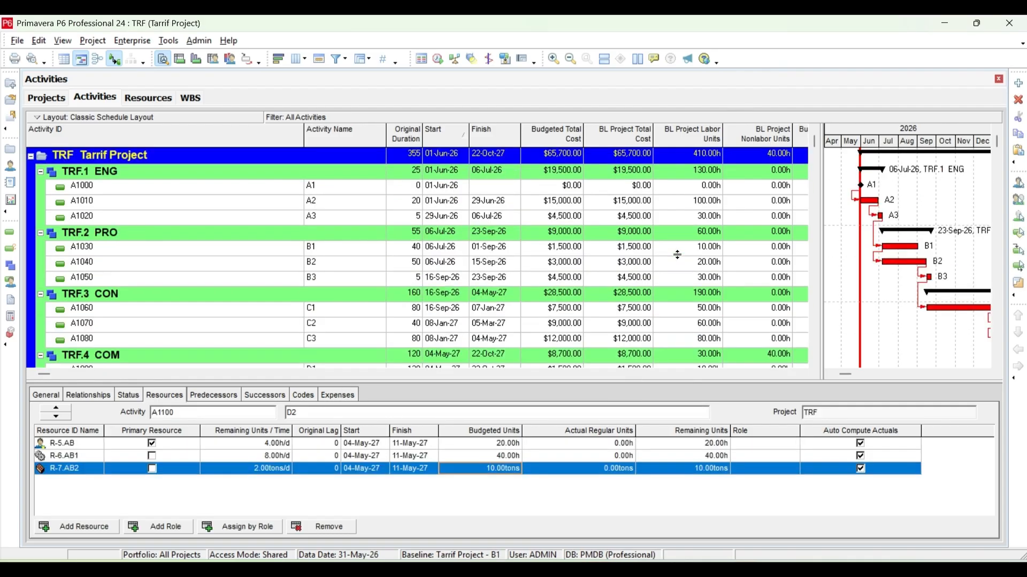
click(437, 59)
click(684, 259)
drag(822, 181, 953, 179)
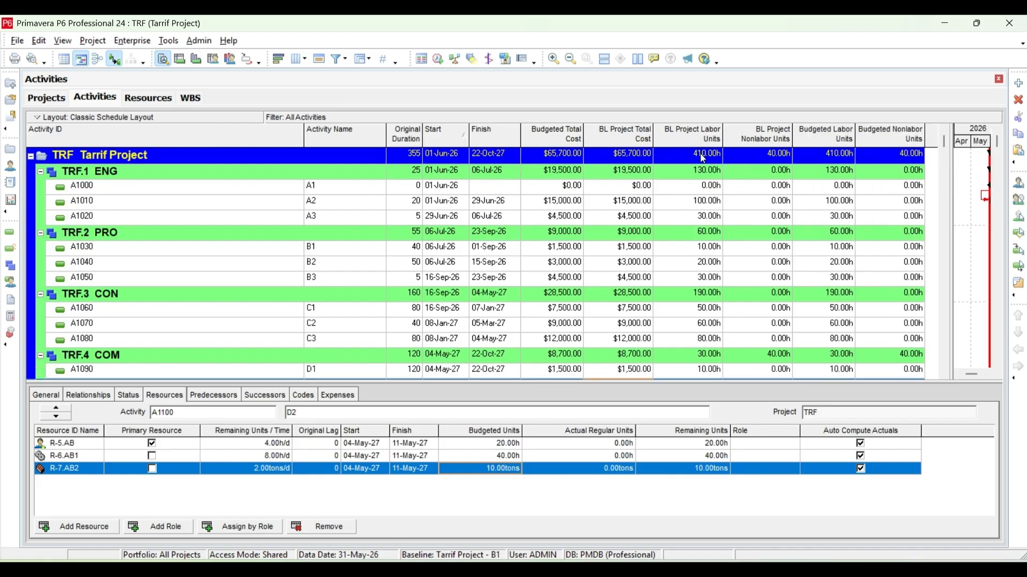